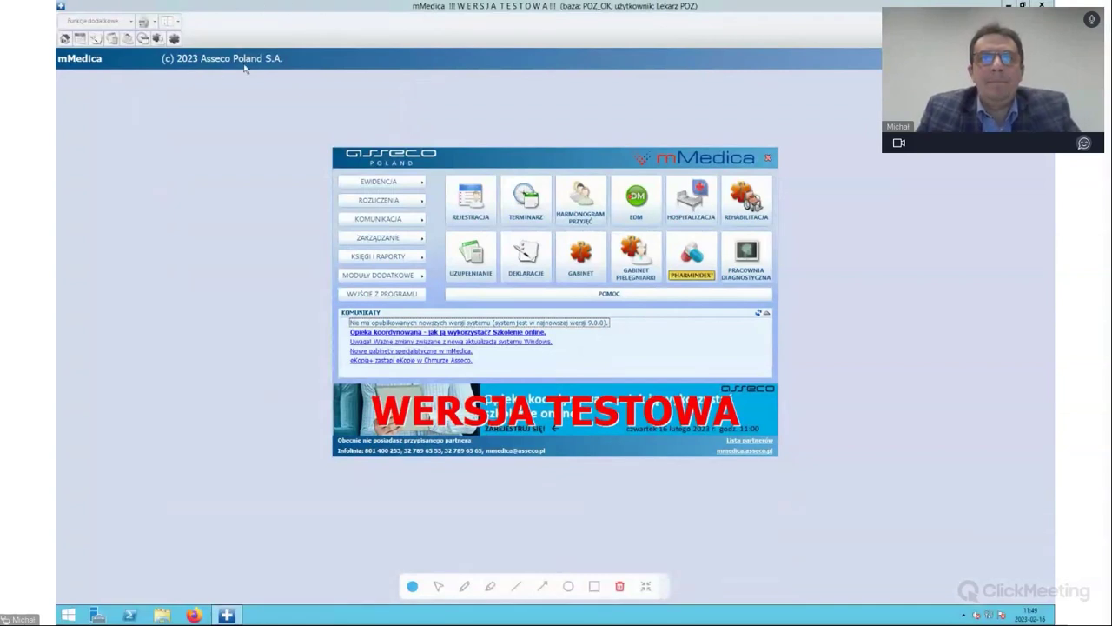
Open the Terminarz appointment schedule and show the doctor's morning slots from 8:00 for 2023-02-16.
left_click(535, 211)
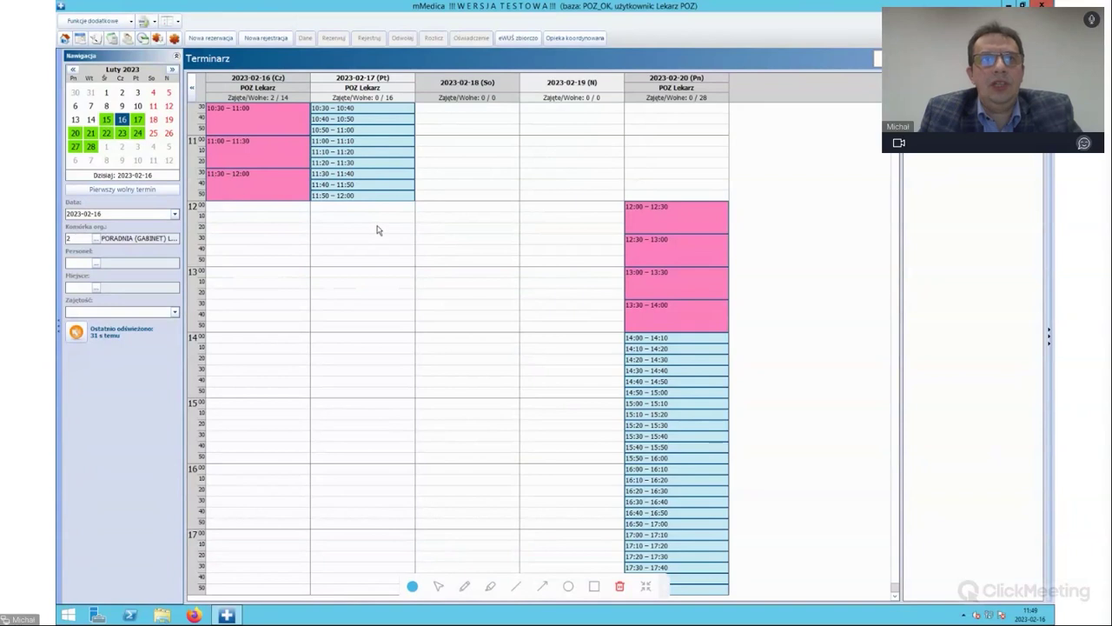
scroll(377, 229, "up", 2)
scroll(377, 229, "up", 3)
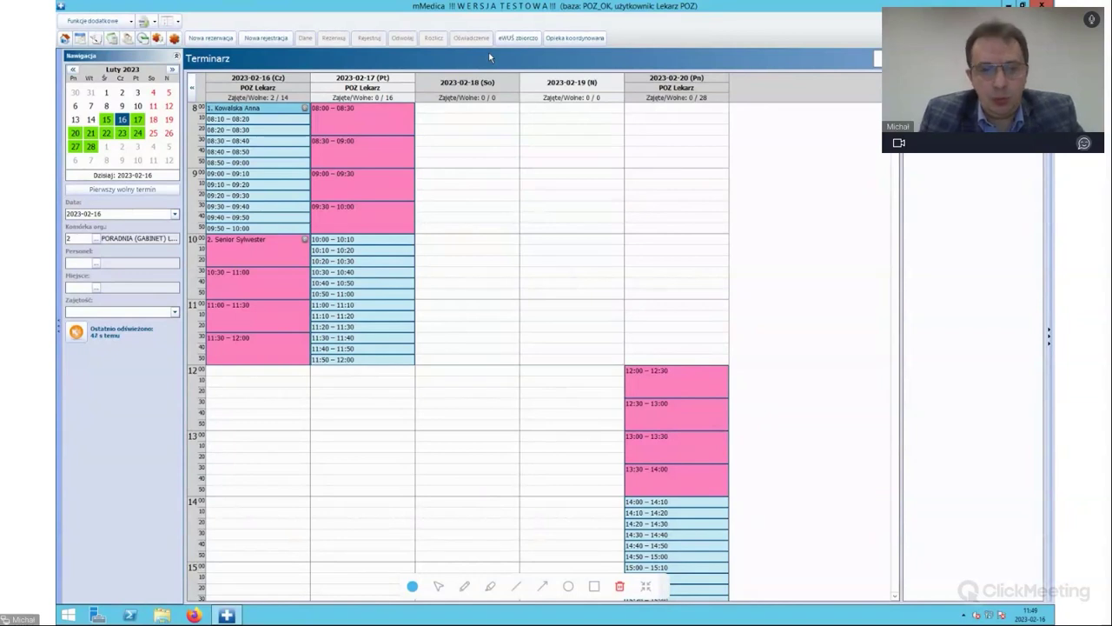
mouse_move(512, 5)
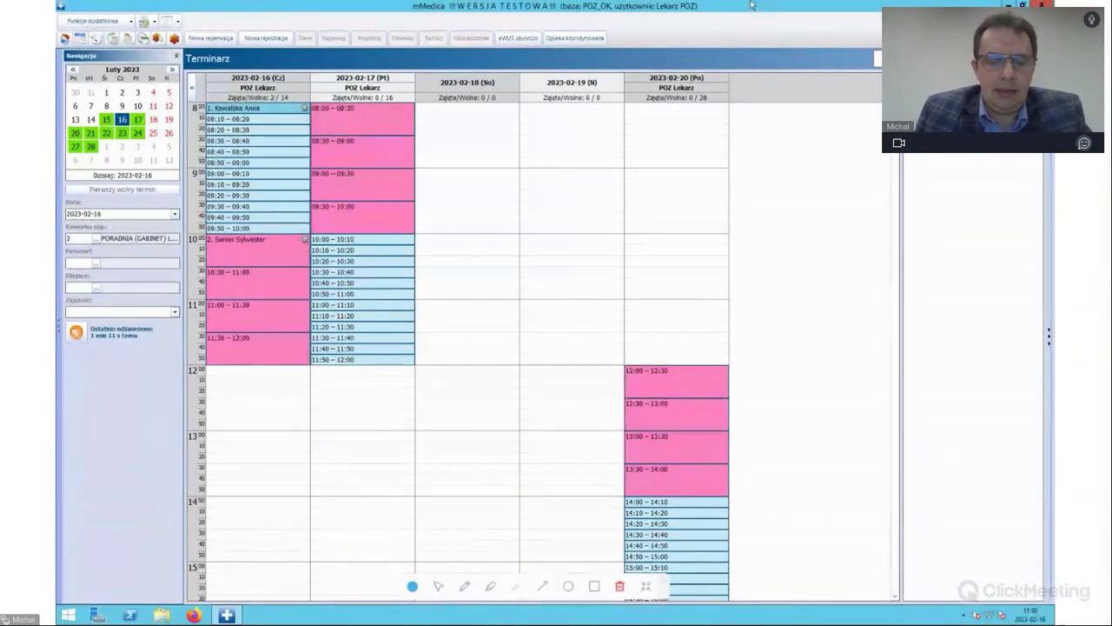
mouse_move(752, 5)
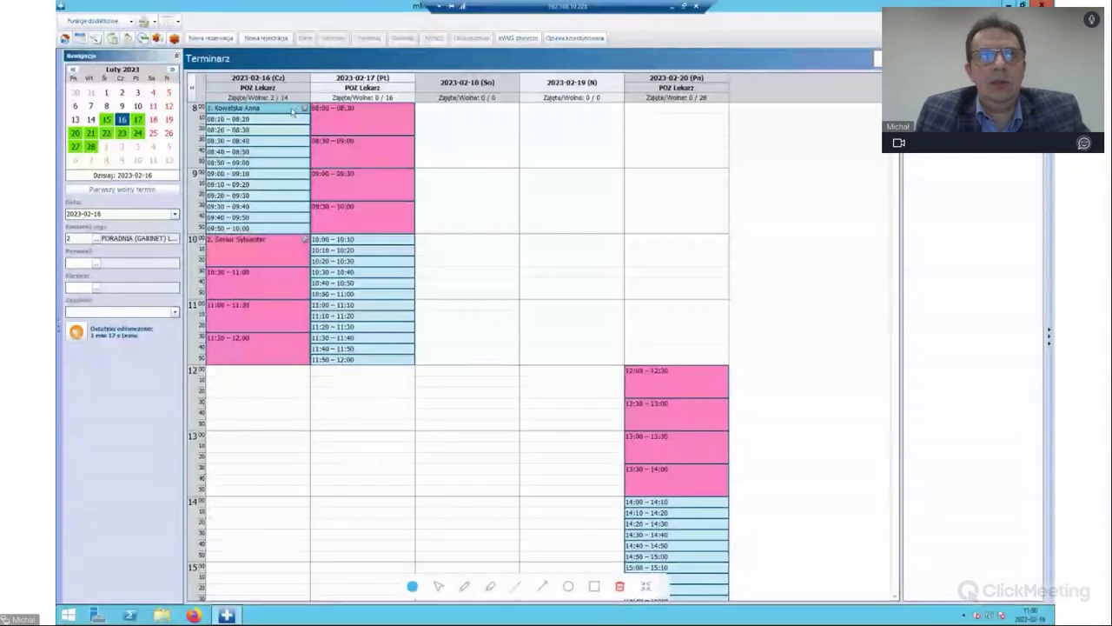
mouse_move(294, 109)
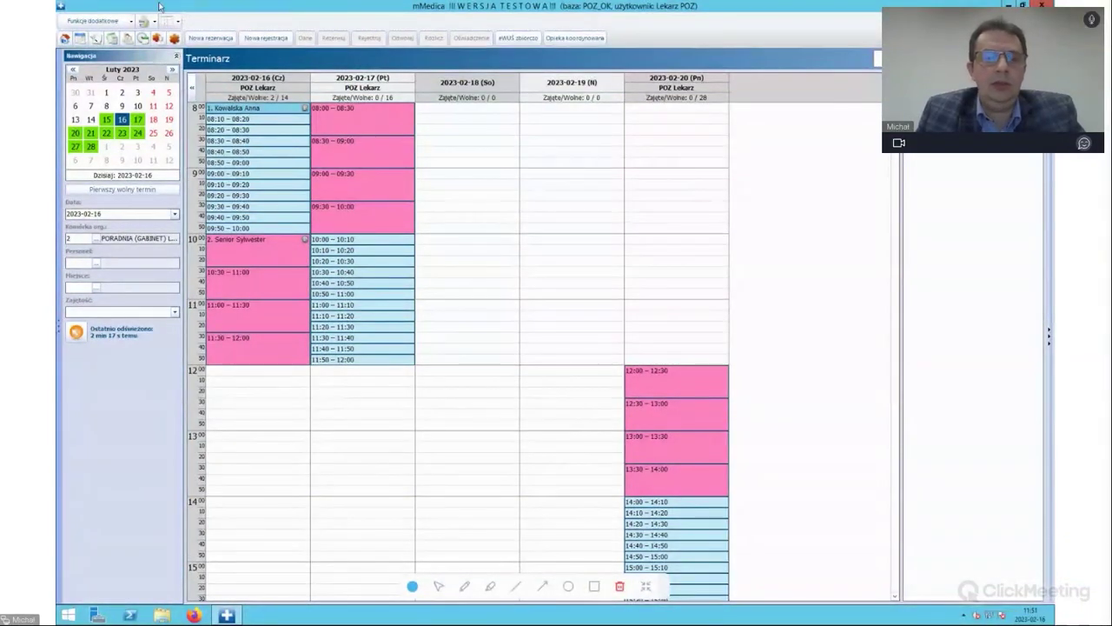
Filter the schedule by the place resource OK_PERSONEL and check the details of the free 10:30–11:00 slot on 2023-02-16.
left_click(96, 289)
left_click(424, 232)
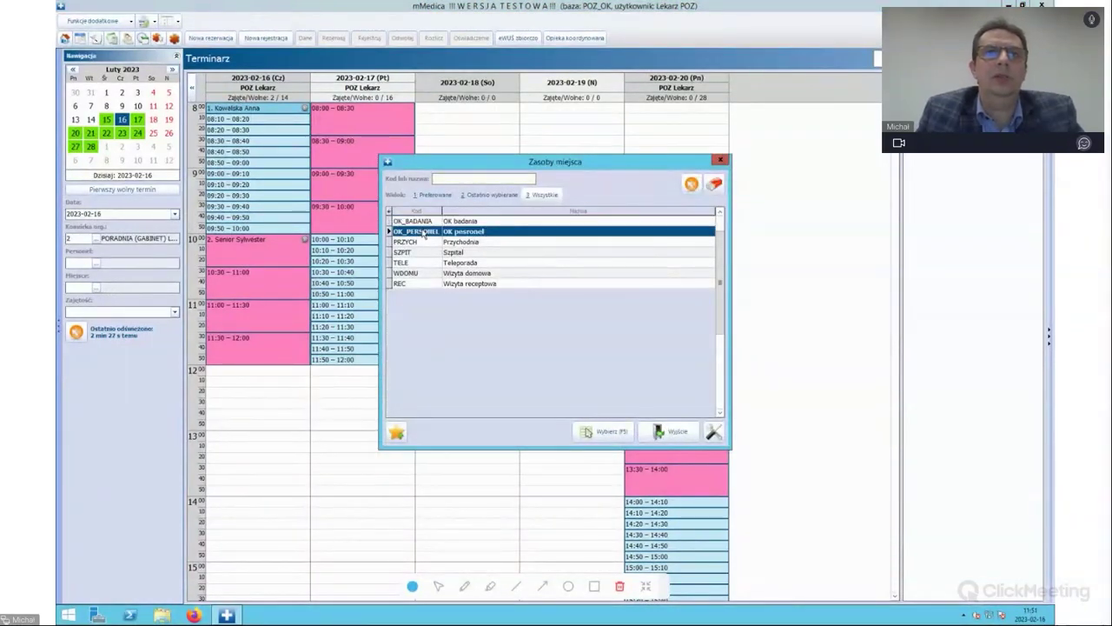
left_click(608, 431)
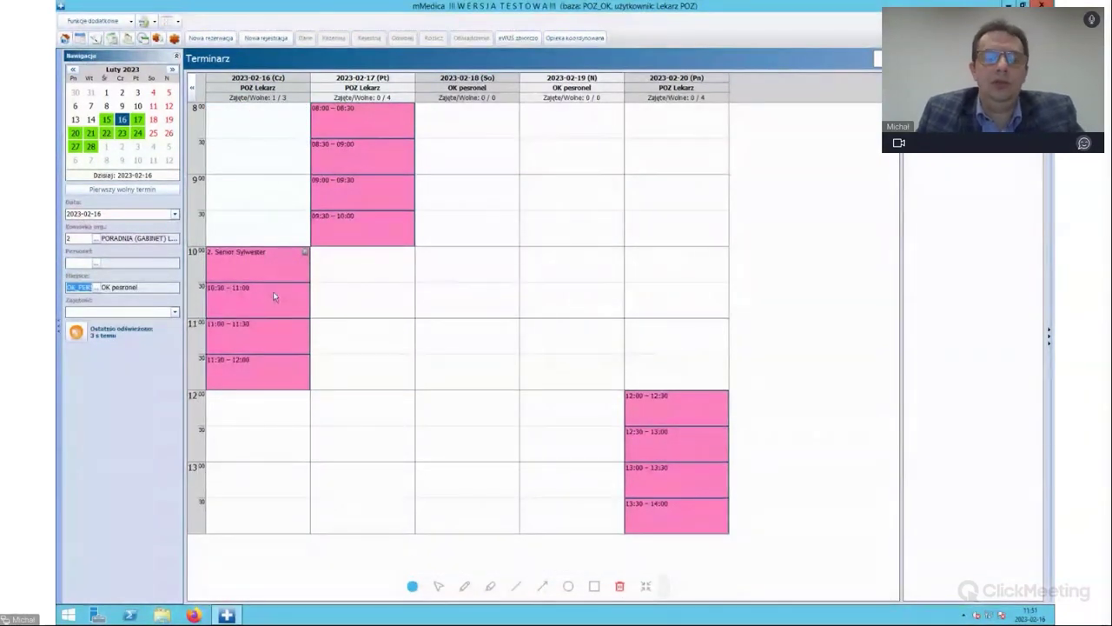
mouse_move(273, 295)
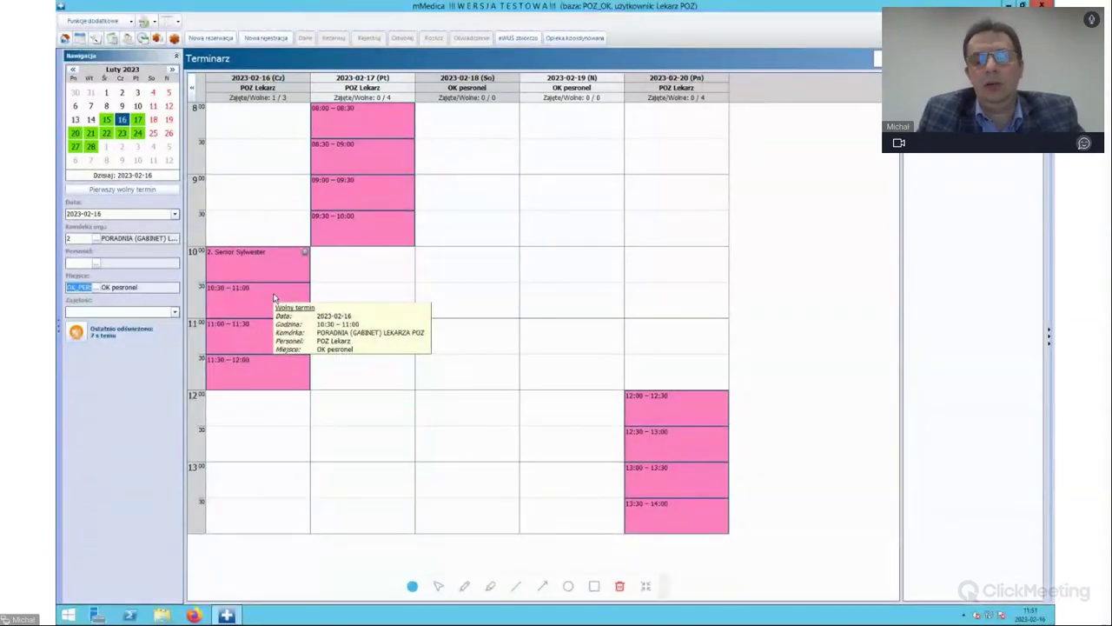
Change the schedule's place filter to Przychodnia and select the free 09:50–10:00 slot on 2023-02-16.
left_click(94, 288)
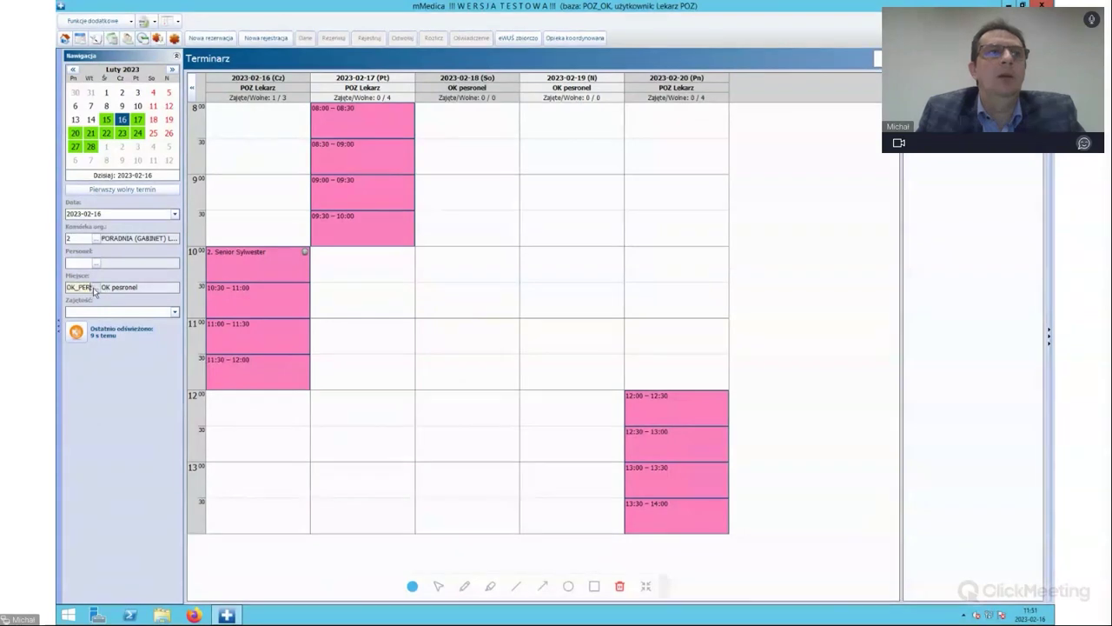
left_click(99, 289)
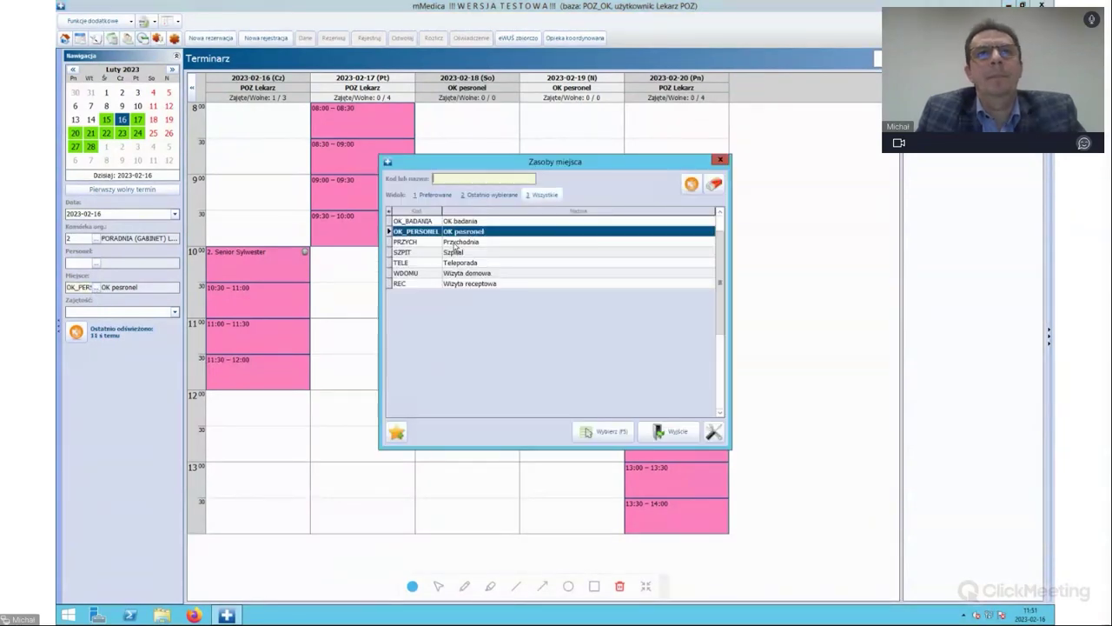
double_click(454, 243)
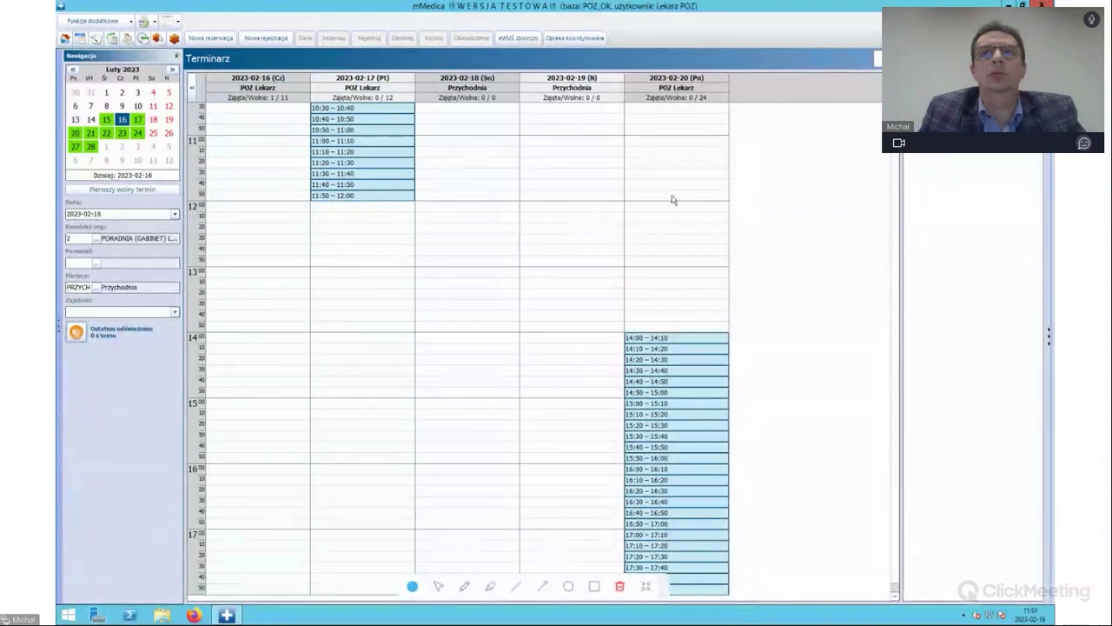
scroll(259, 191, "up", 5)
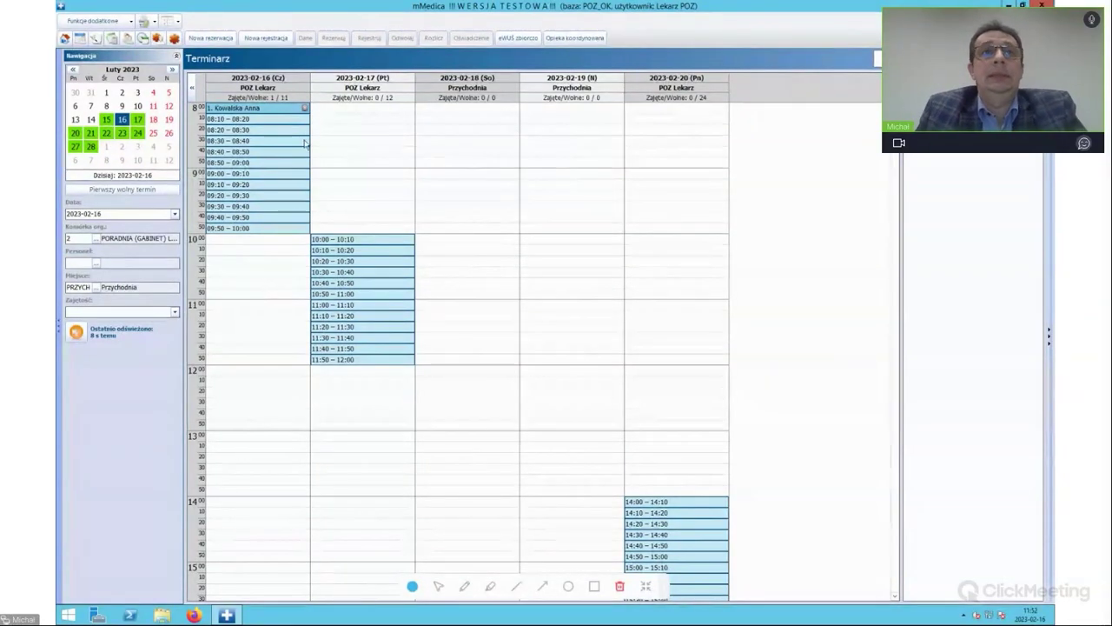
left_click(282, 229)
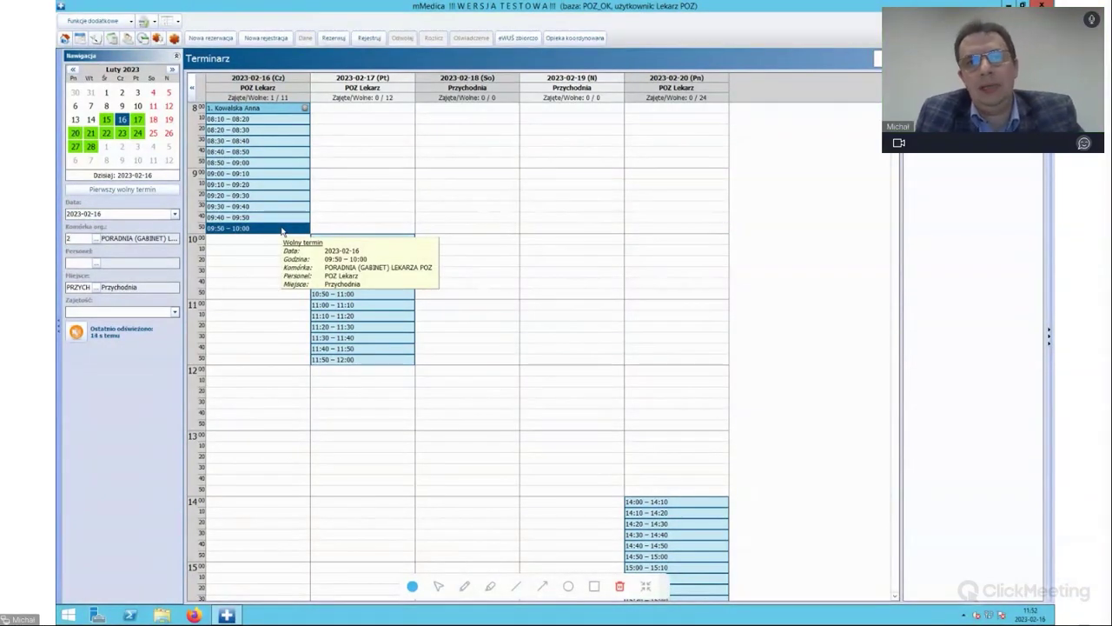
Switch the schedule's place filter back to OK_PERSONEL.
left_click(95, 286)
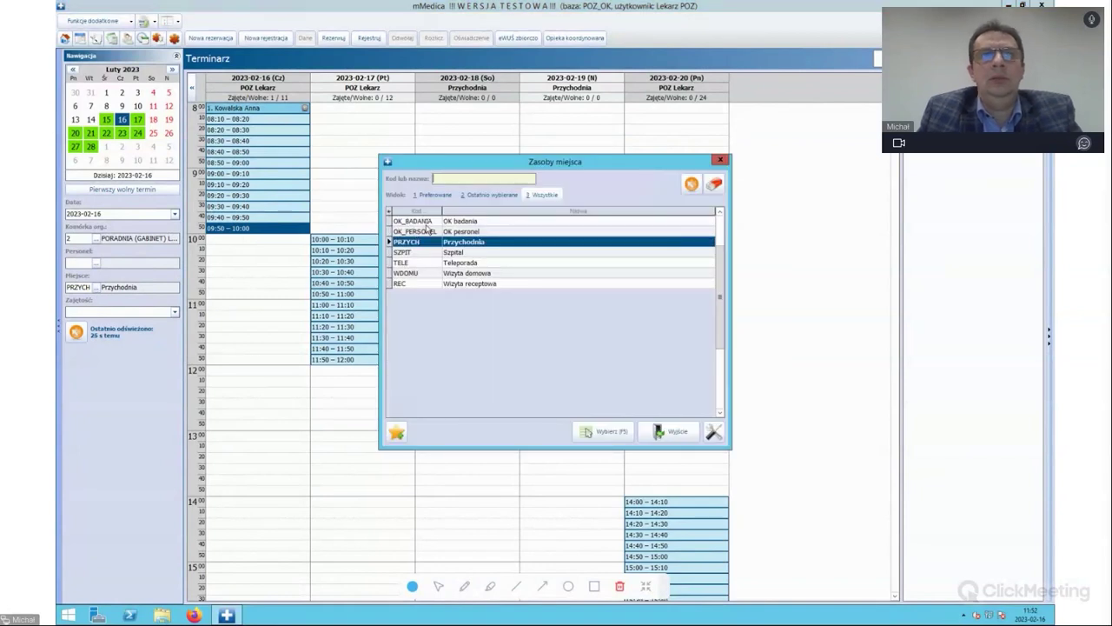
left_click(424, 231)
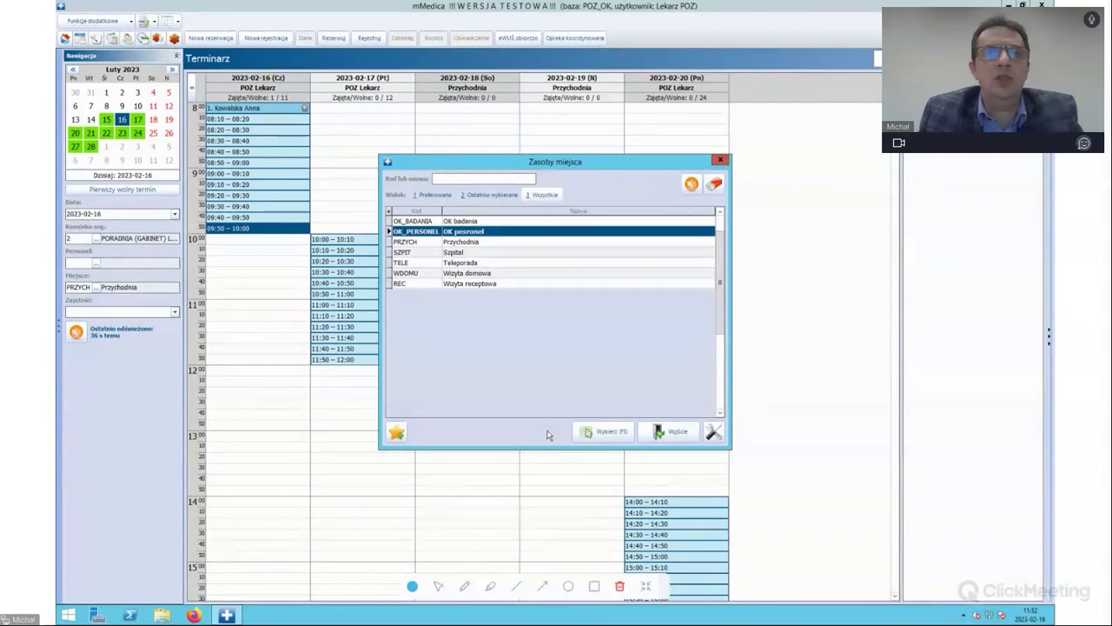
left_click(600, 434)
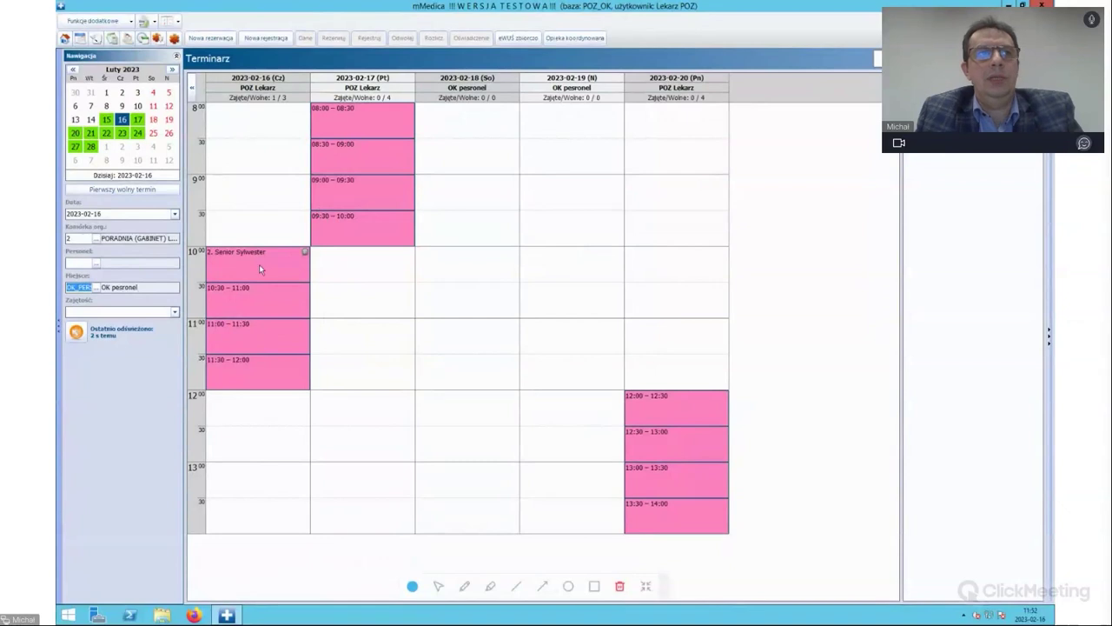
Clear the place filter and check the details of the 10:00 reservation on 2023-02-16.
left_click(78, 287)
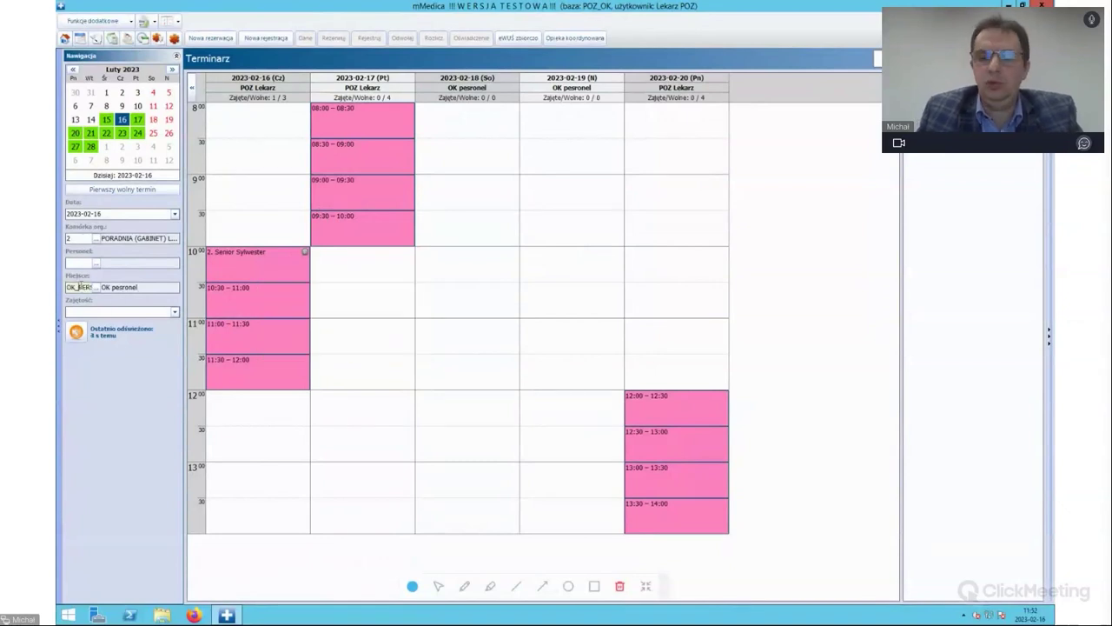
double_click(82, 287)
key("BackSpace")
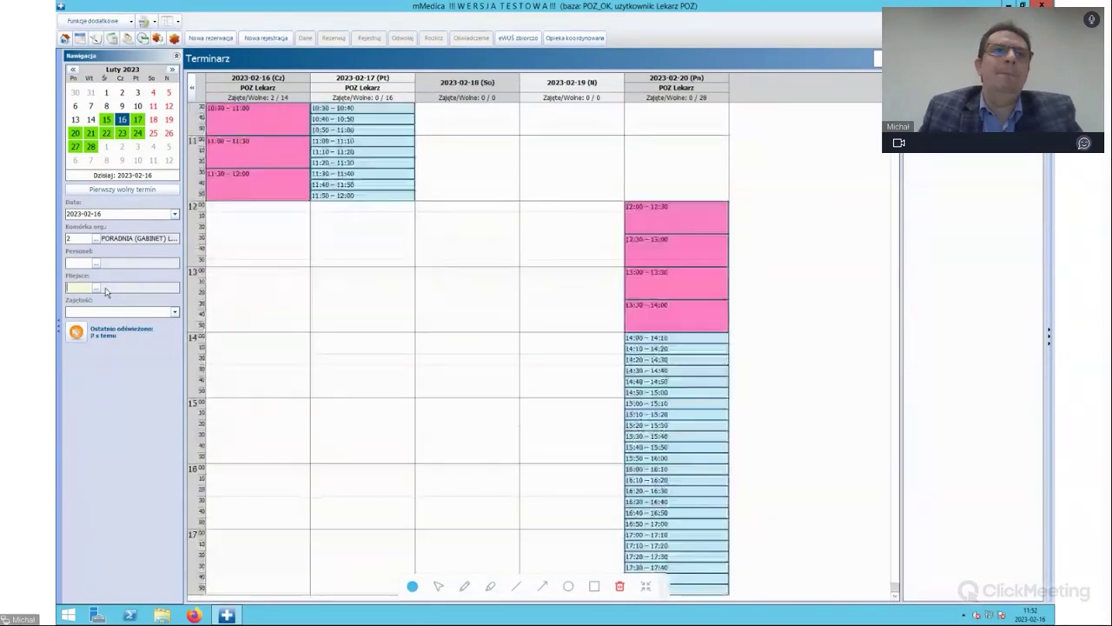
scroll(261, 326, "up", 2)
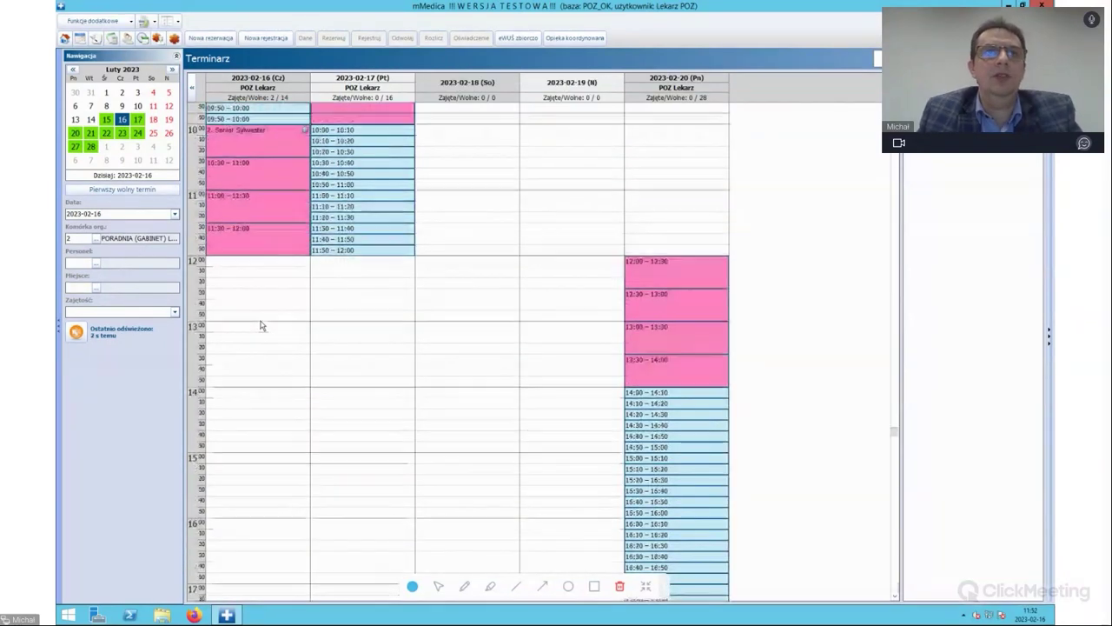
scroll(261, 326, "up", 4)
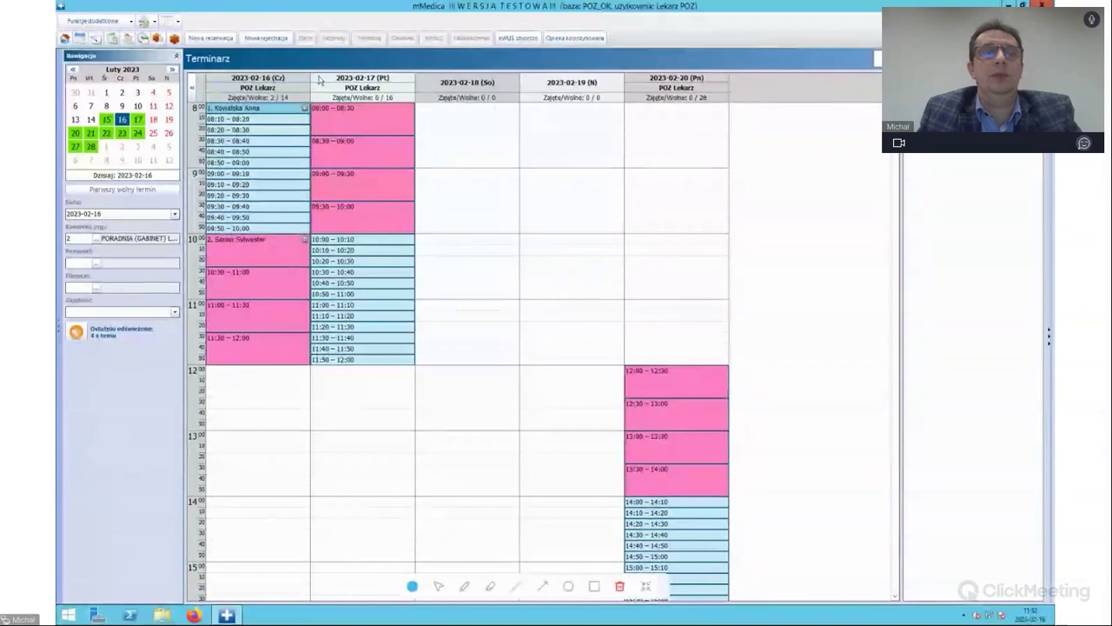
mouse_move(292, 268)
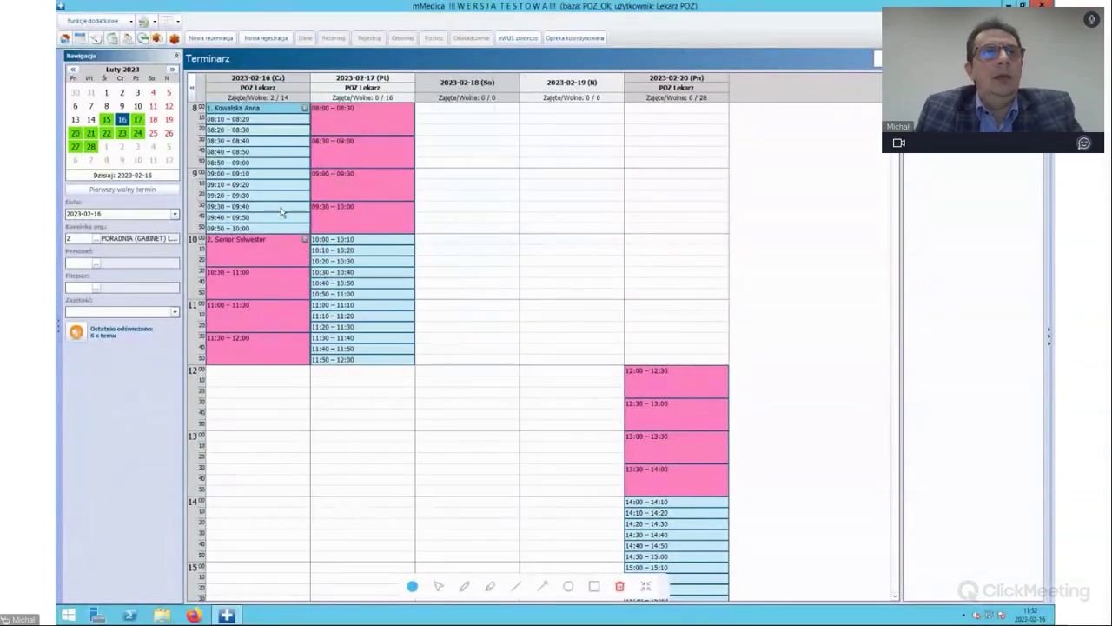
mouse_move(267, 228)
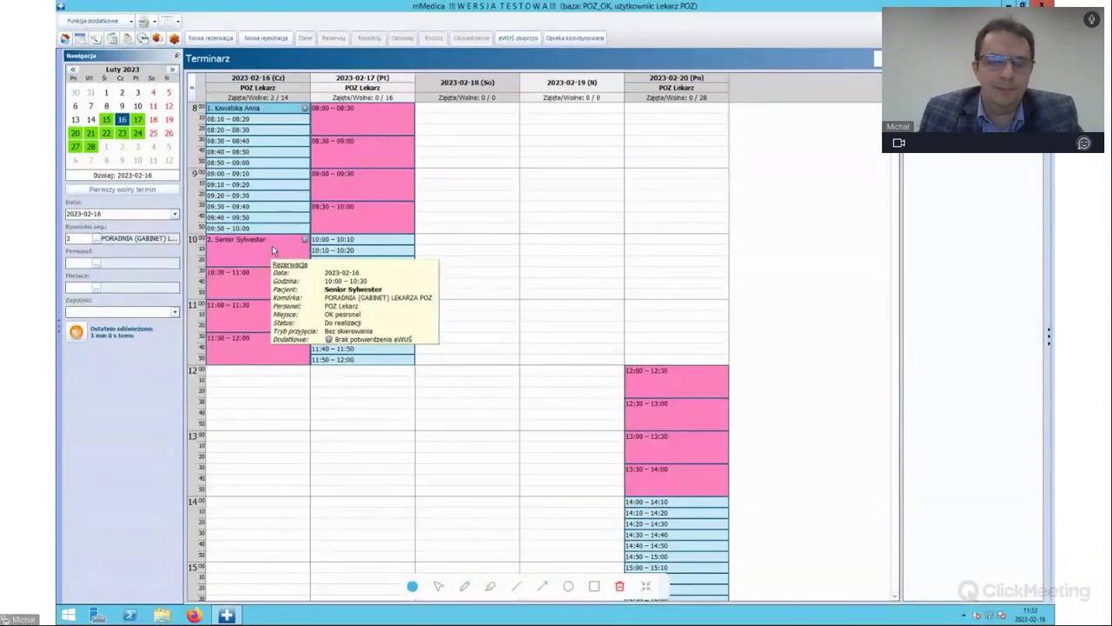
Filter the schedule by place OK_BADANIA and organisational unit 1, the nurse's clinic, starting from 2023-02-20.
left_click(96, 289)
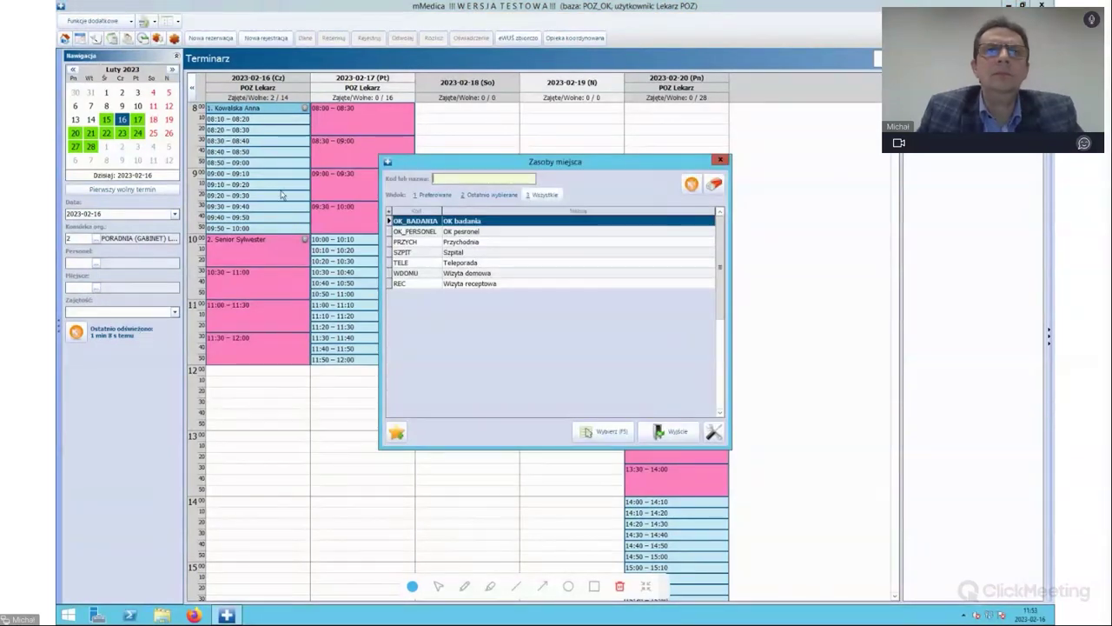
double_click(427, 224)
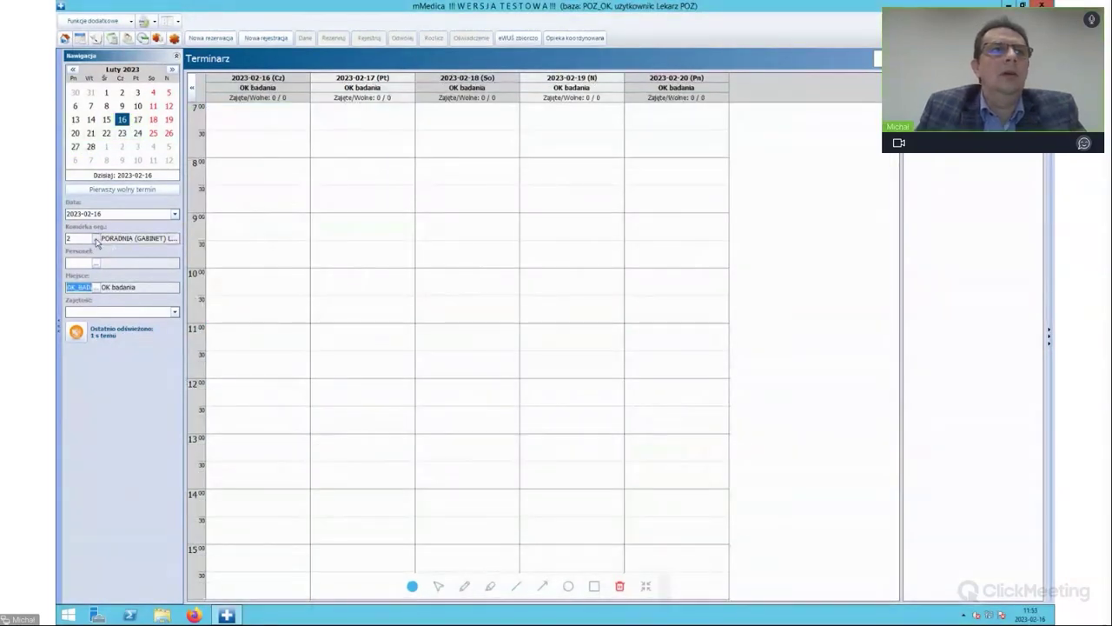
left_click(98, 238)
double_click(506, 231)
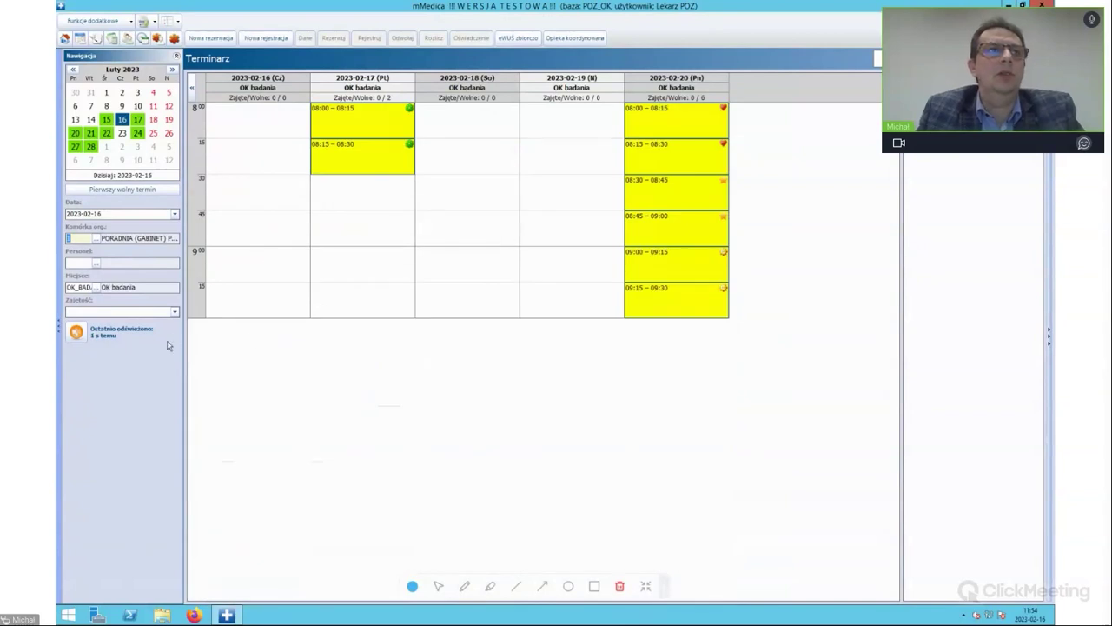
left_click(76, 134)
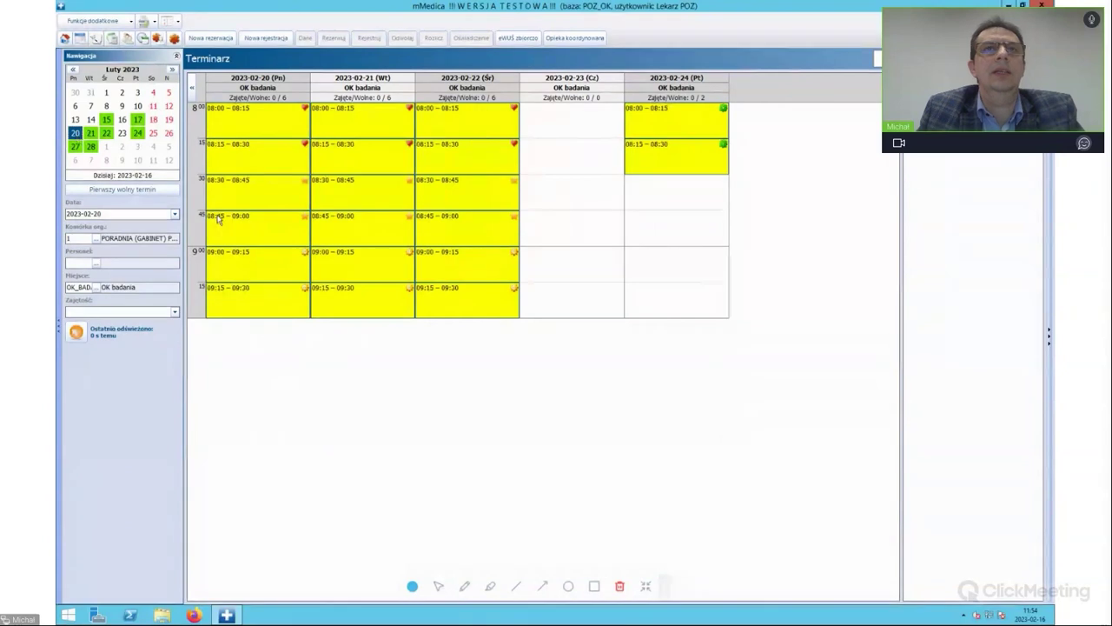
Select the 08:00–08:15 slot on 2023-02-20 and examine the examination types of the free slots from 2023-02-20 to 2023-02-24.
mouse_move(218, 220)
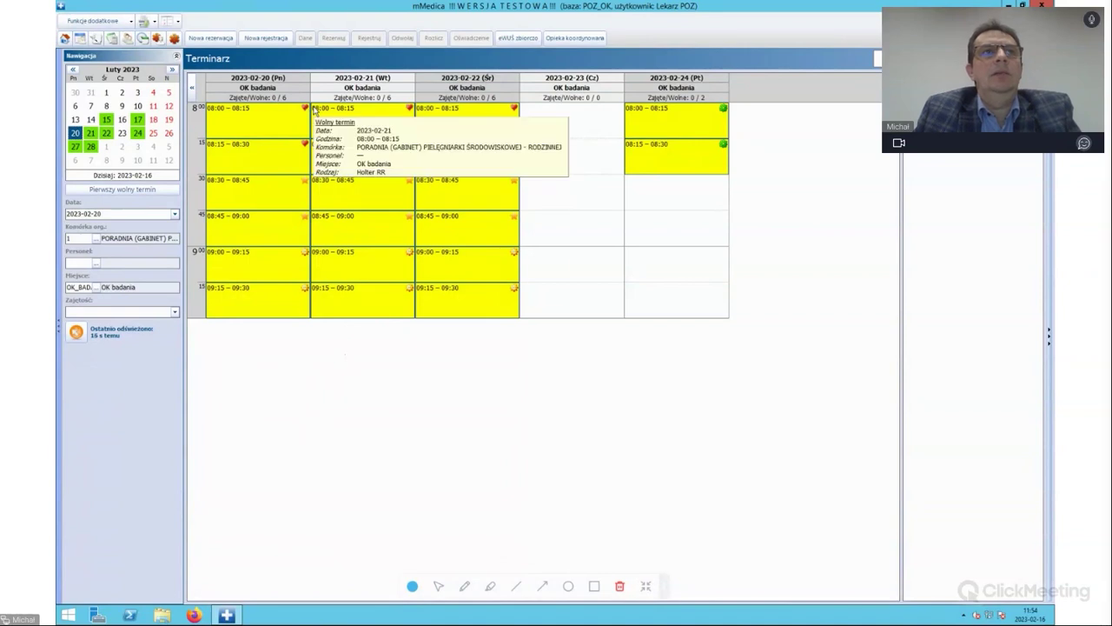
left_click(258, 119)
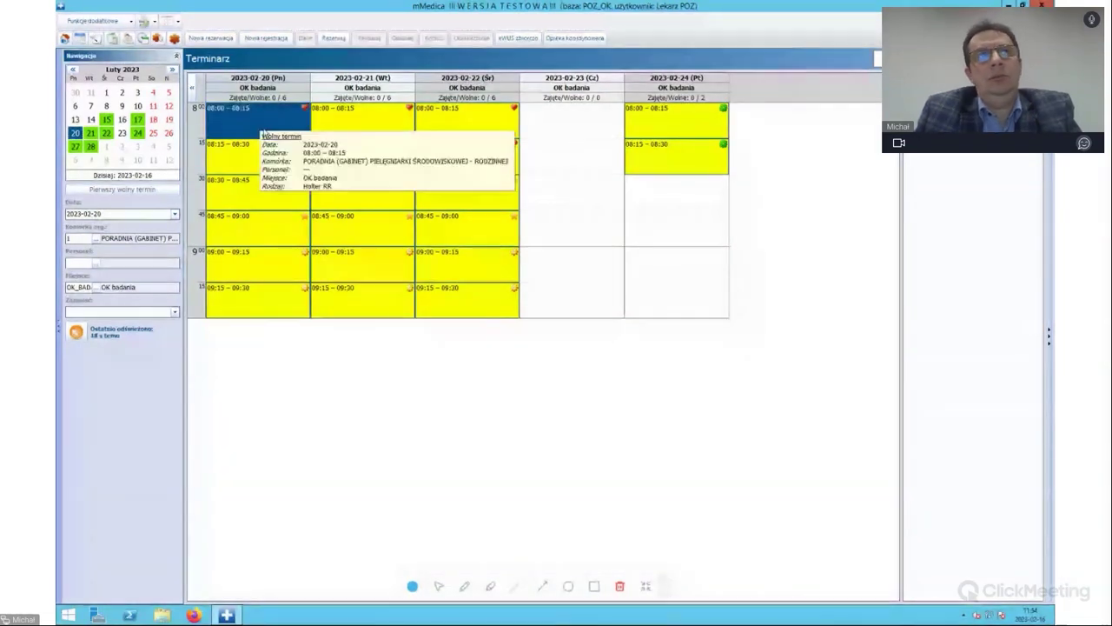
mouse_move(256, 163)
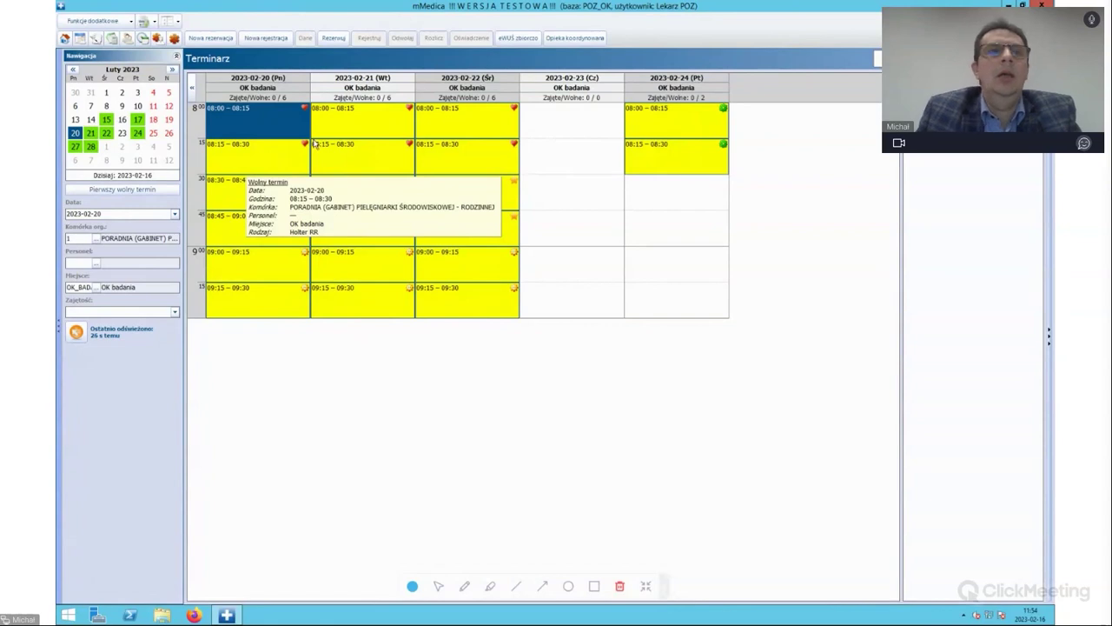
mouse_move(318, 162)
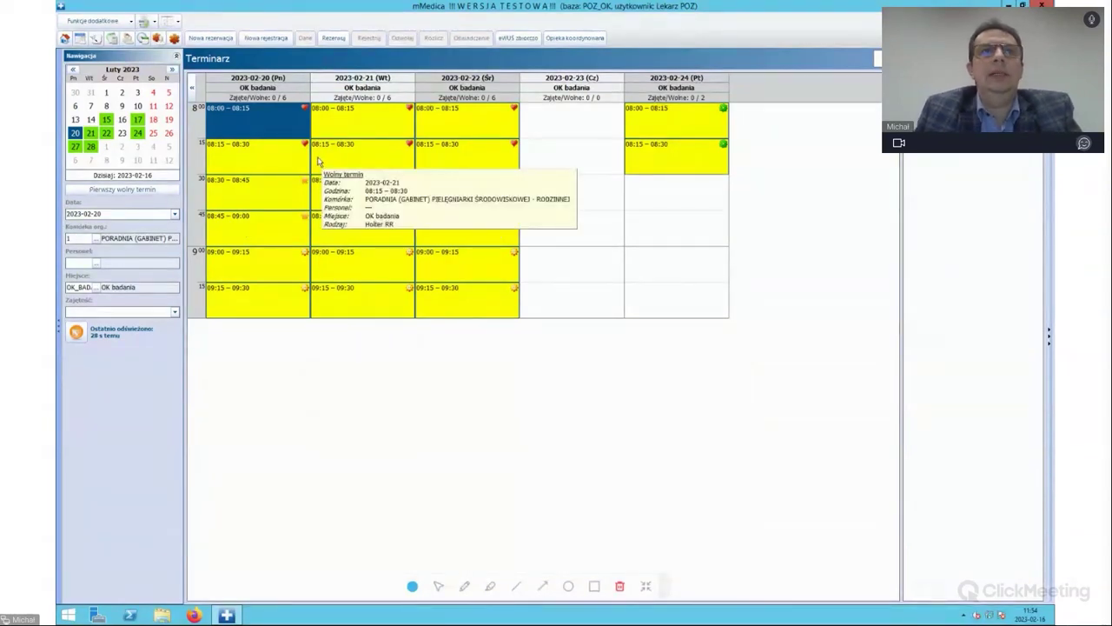
mouse_move(320, 186)
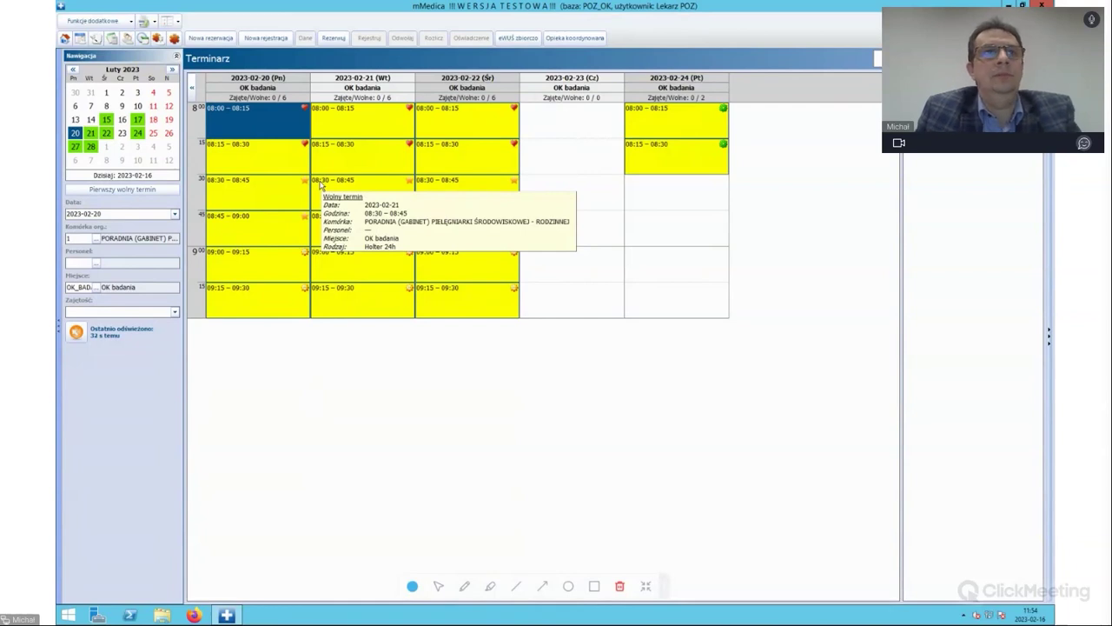
mouse_move(305, 144)
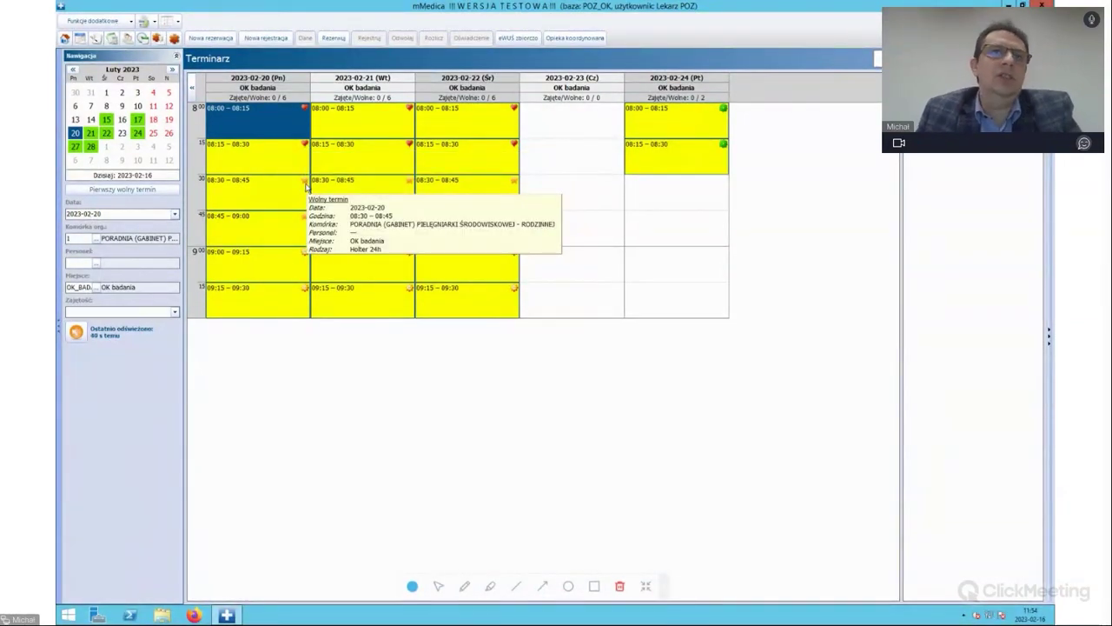
mouse_move(307, 254)
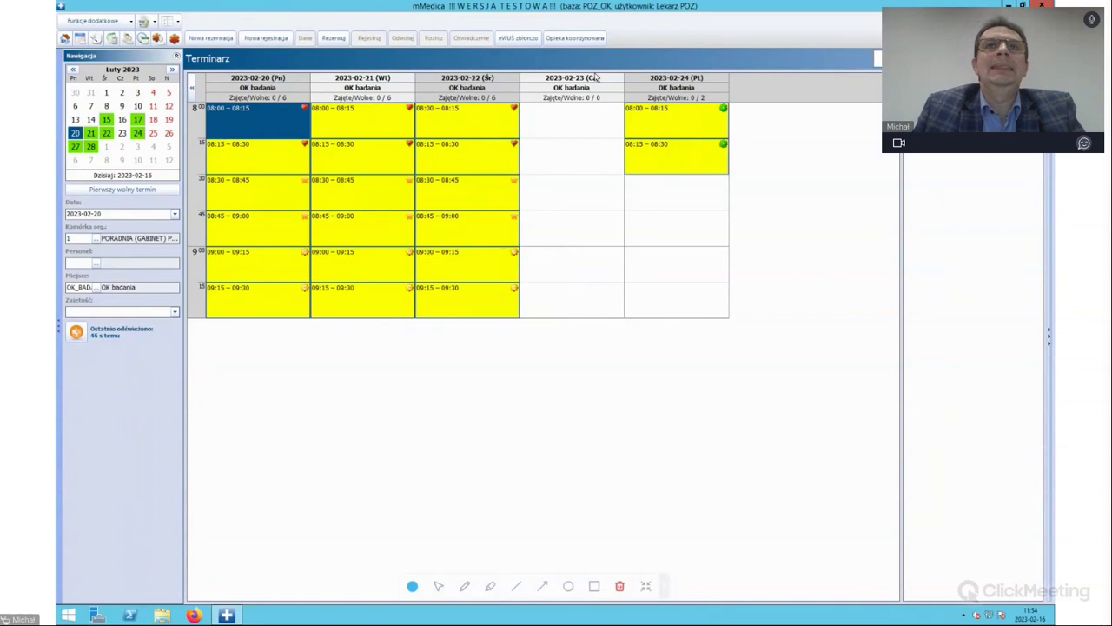
mouse_move(723, 110)
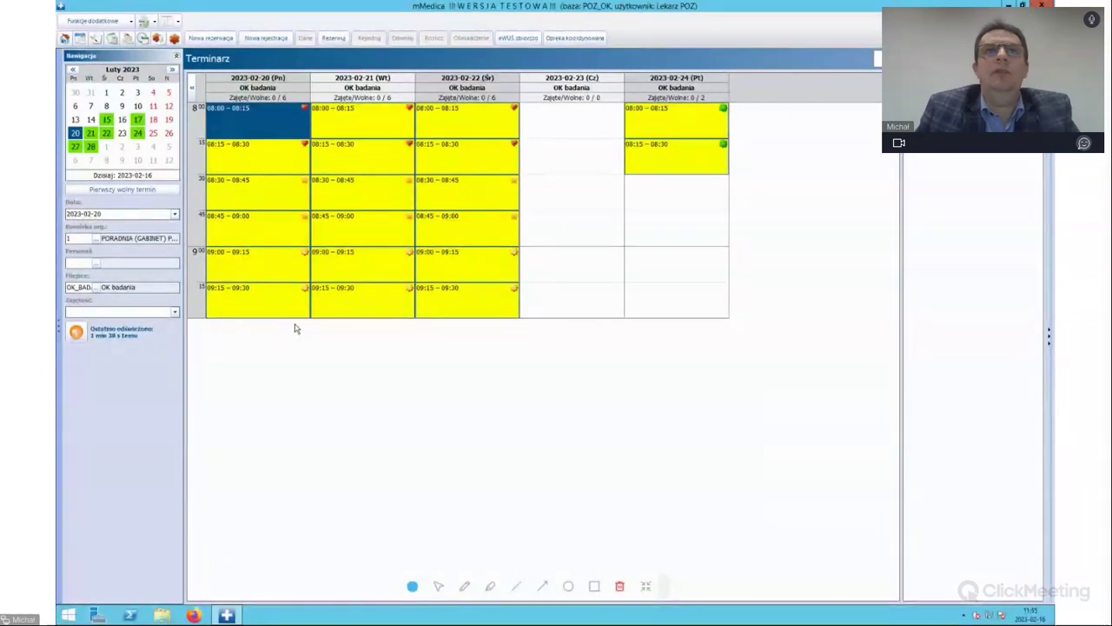
mouse_move(348, 288)
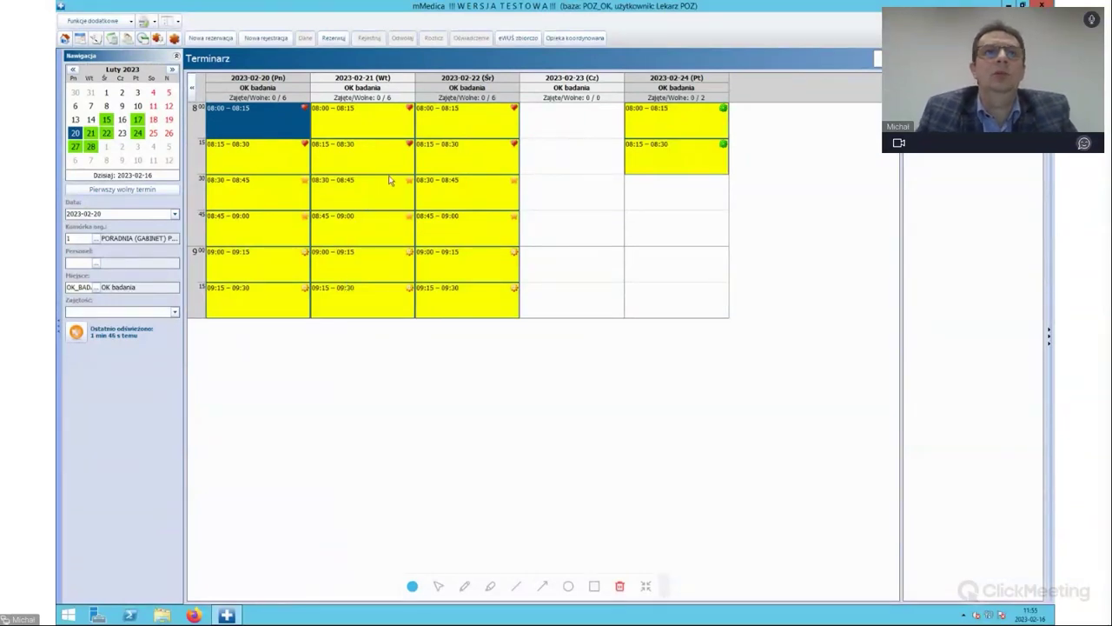
Open the system configuration and go to the schedule's appearance settings (Terminarz » Wygląd).
mouse_move(457, 187)
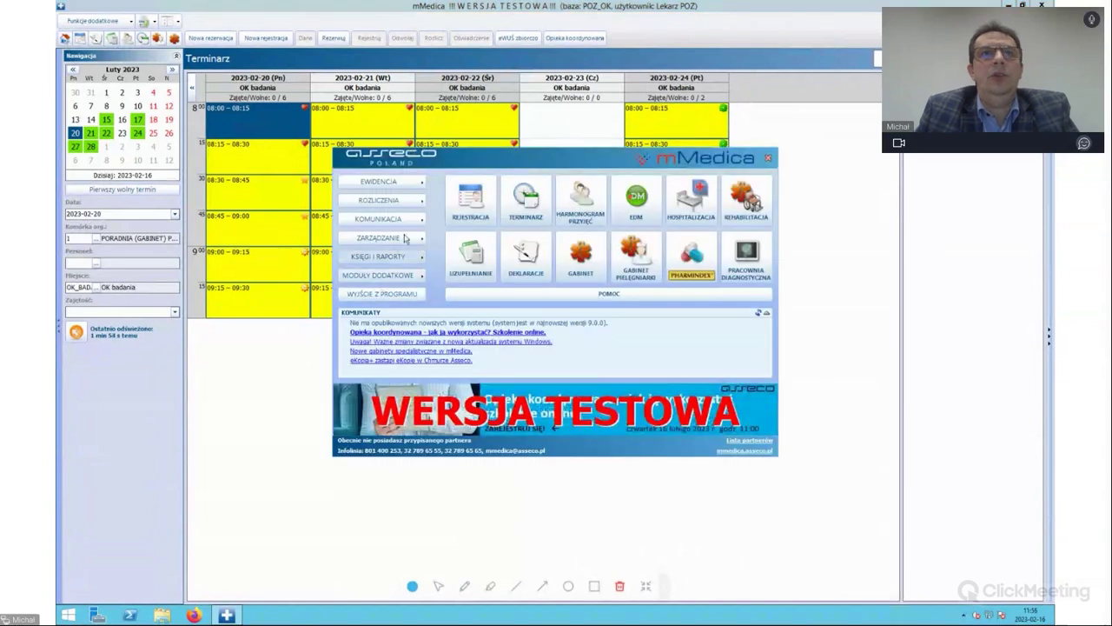
left_click(404, 248)
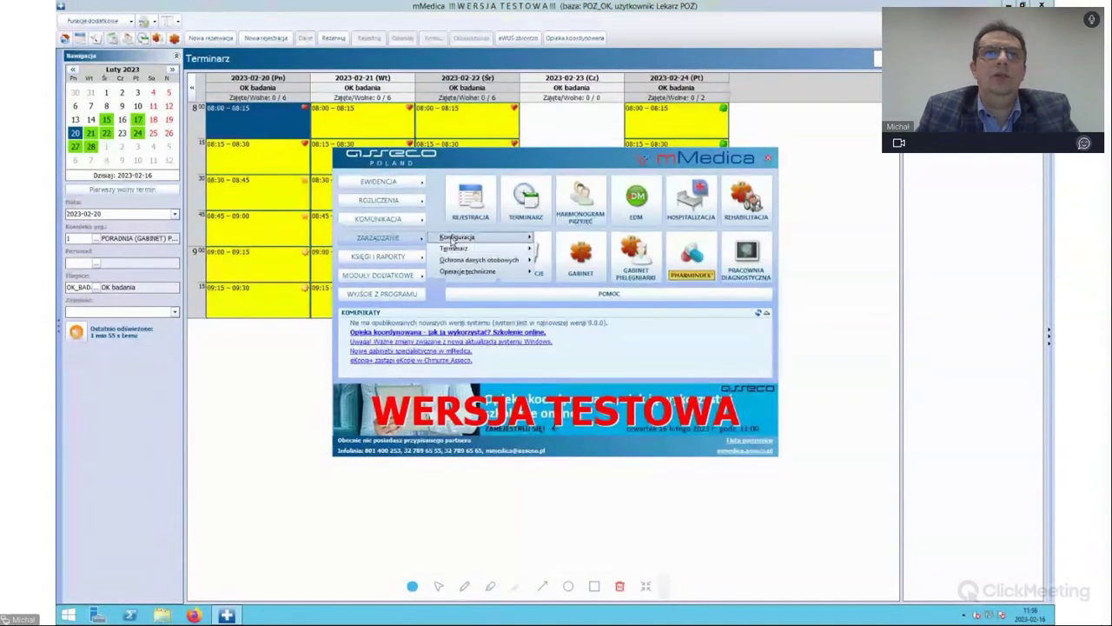
mouse_move(486, 237)
left_click(570, 333)
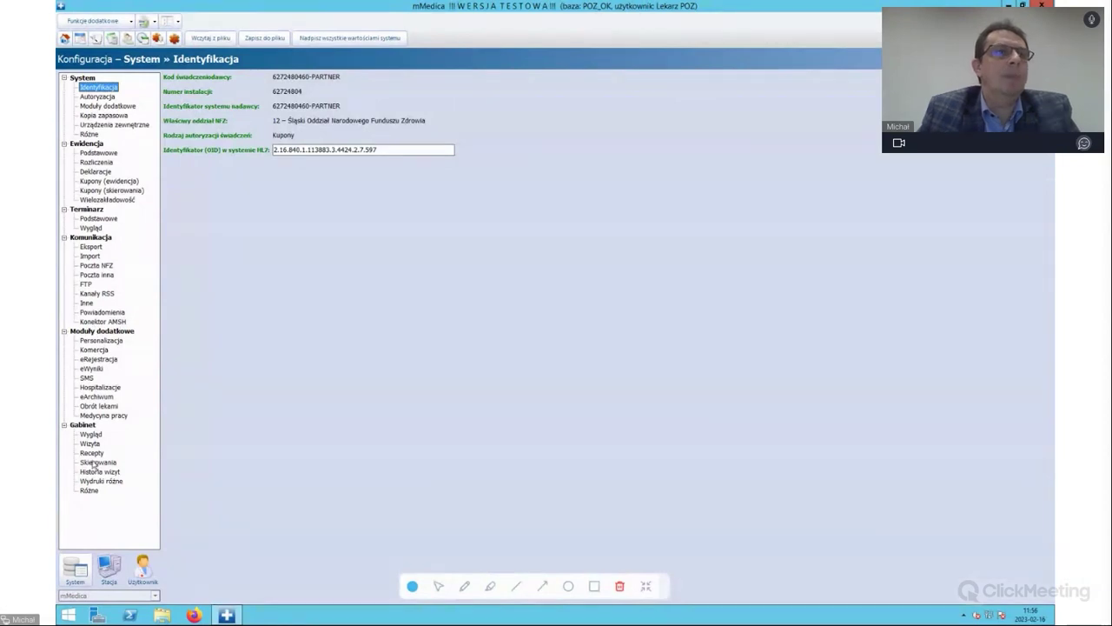
left_click(91, 227)
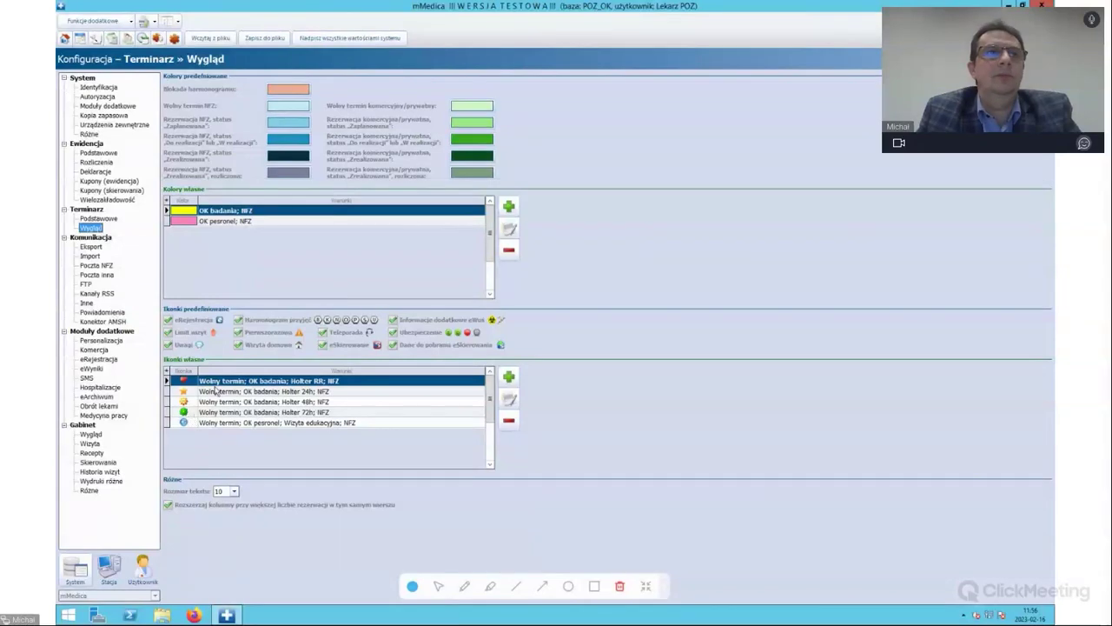
Examine the custom colour definition for OK pesronel and the available places, leaving the definition unchanged.
left_click(474, 222)
left_click(509, 229)
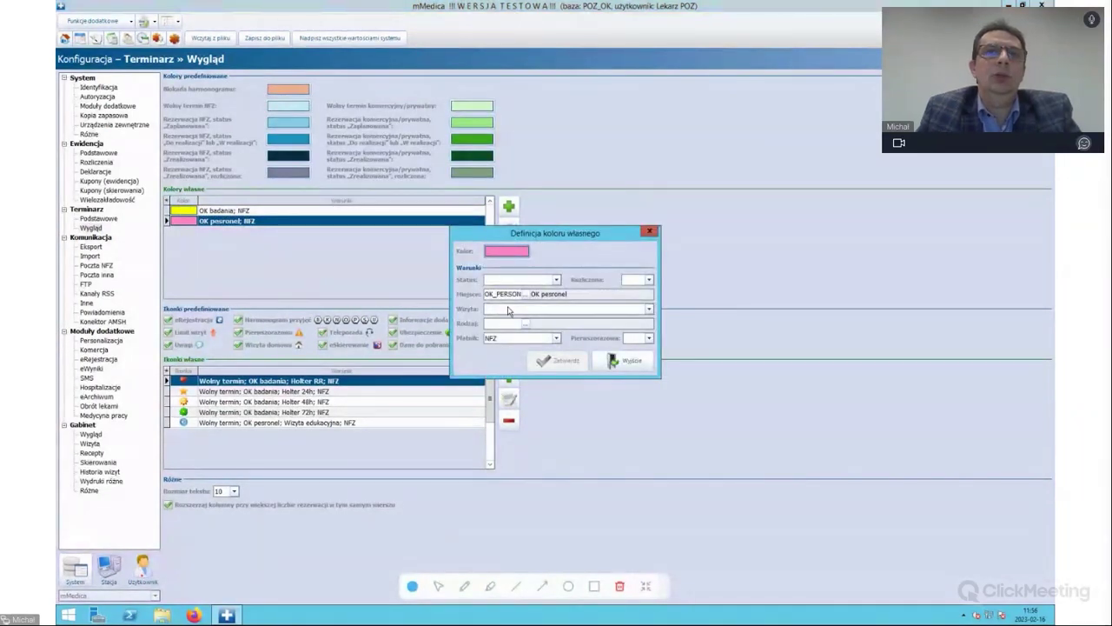
left_click(525, 294)
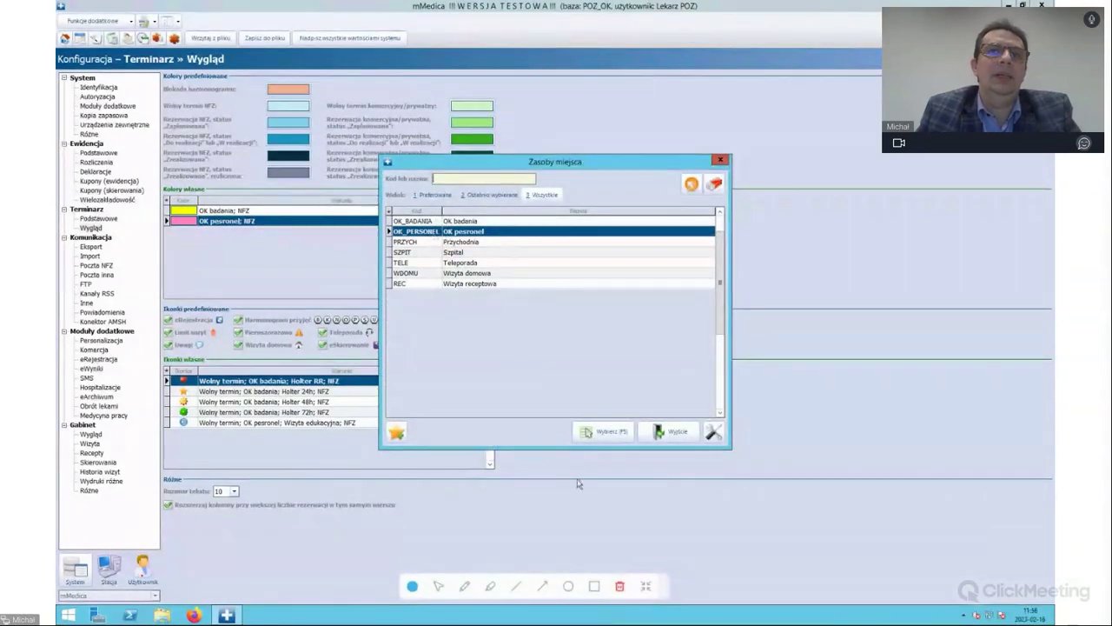
left_click(659, 431)
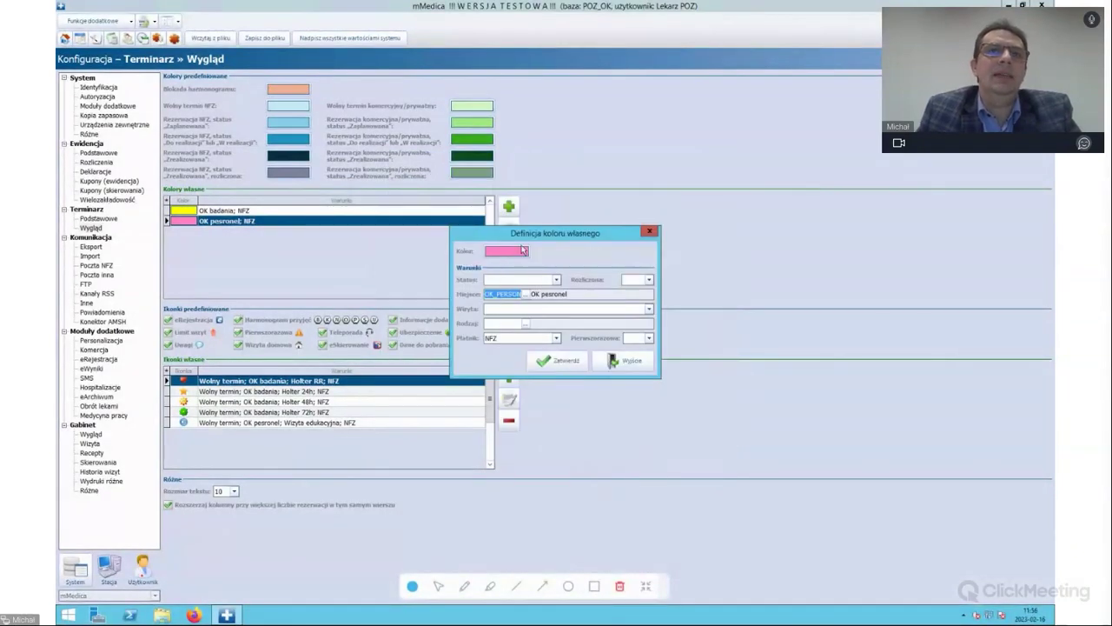
left_click(632, 362)
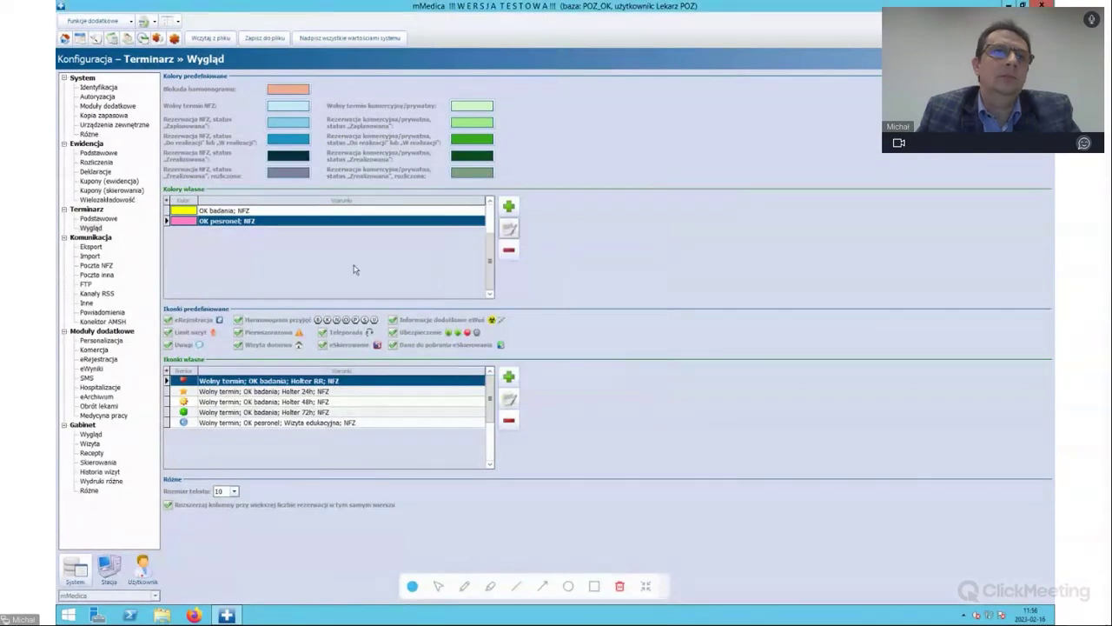
Clear the status condition in the custom icon definition for the OK badania Holter RR free slot.
left_click(341, 212)
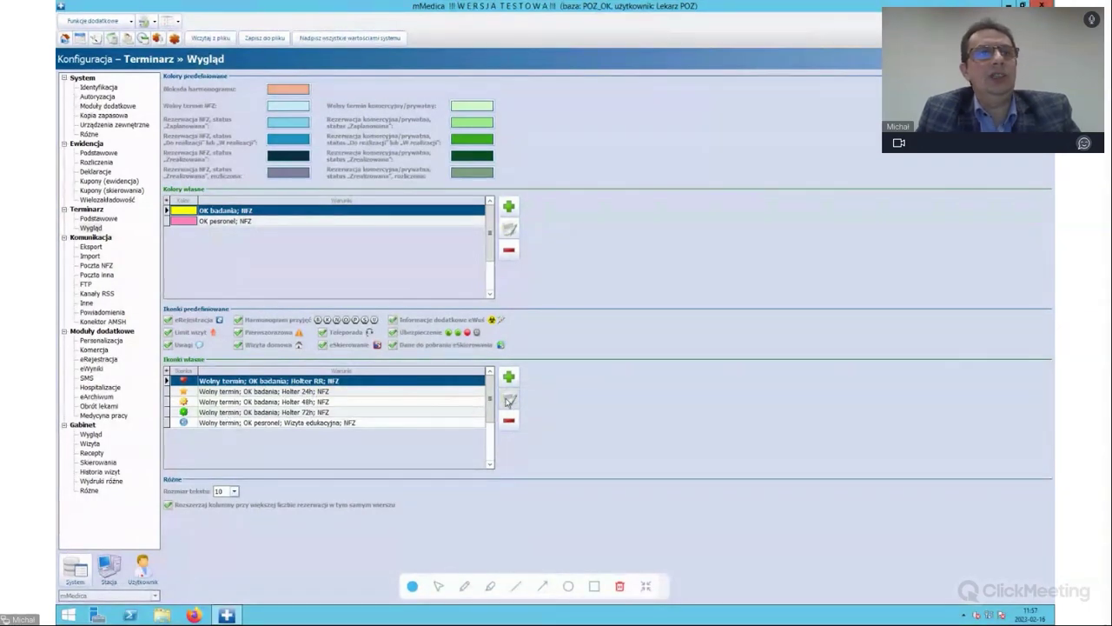
left_click(510, 401)
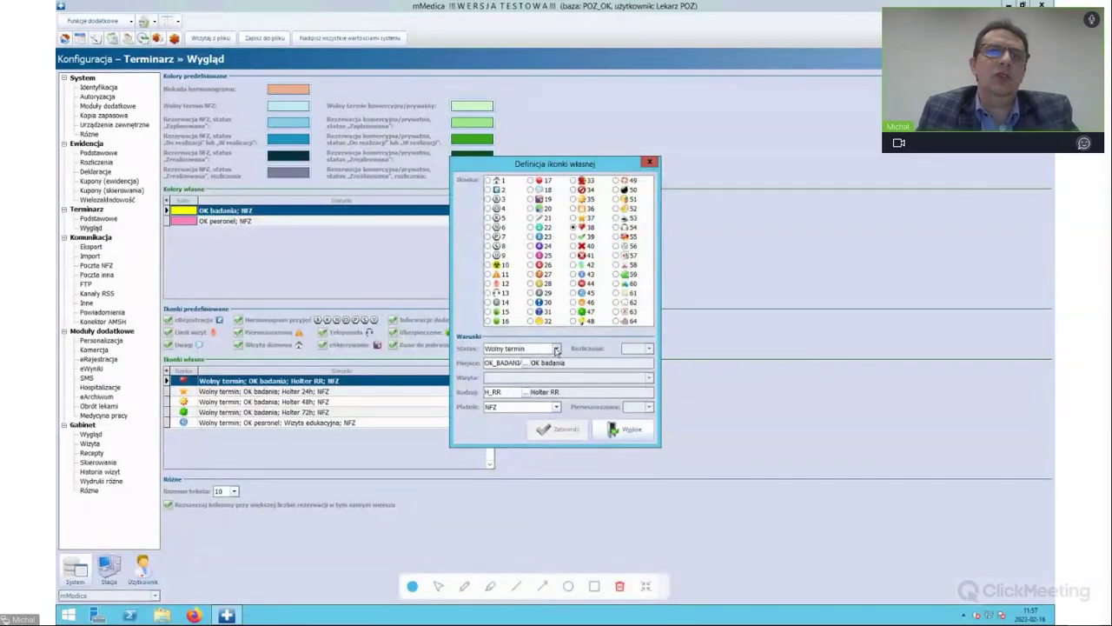
left_click(556, 348)
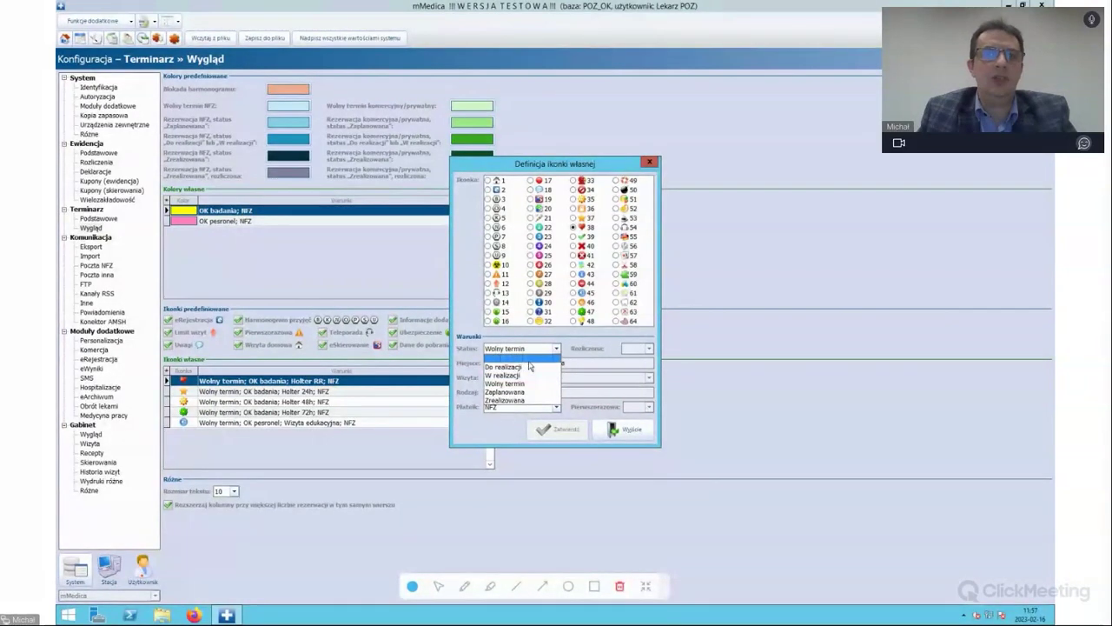
left_click(529, 360)
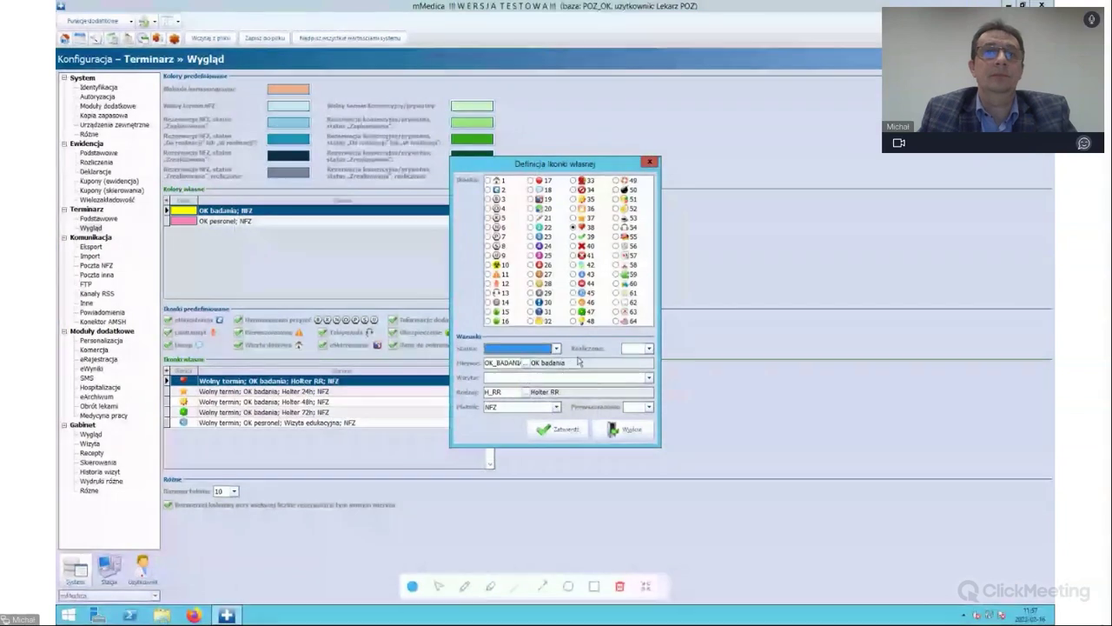
Review the place and visit-type choices for the Holter RR icon, keeping OK badania and Holter RR, and save the definition.
left_click(524, 362)
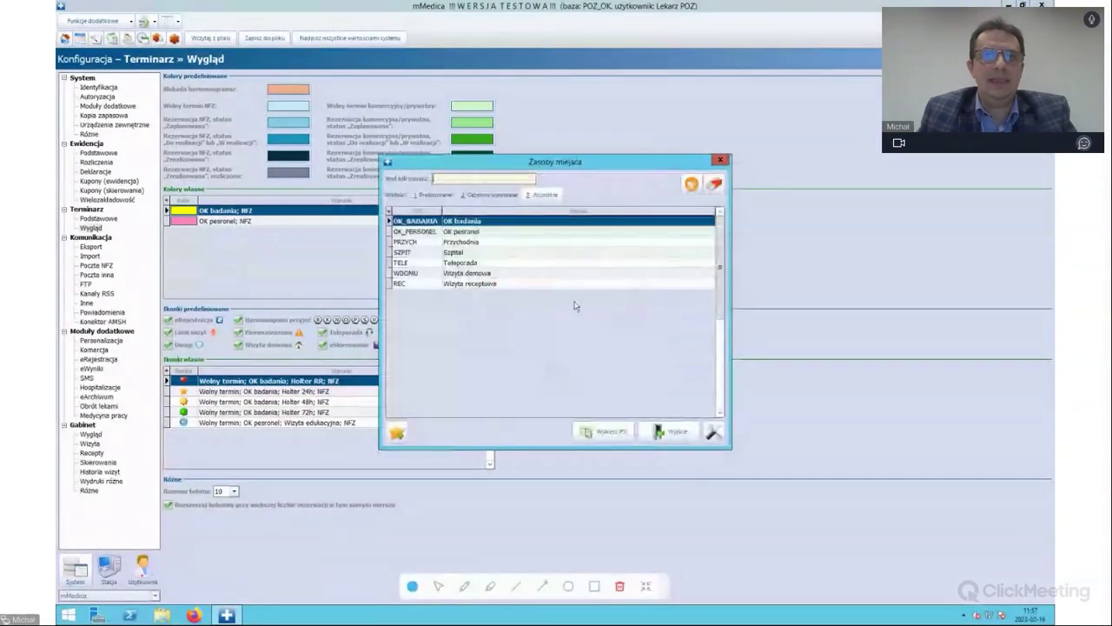
left_click(668, 431)
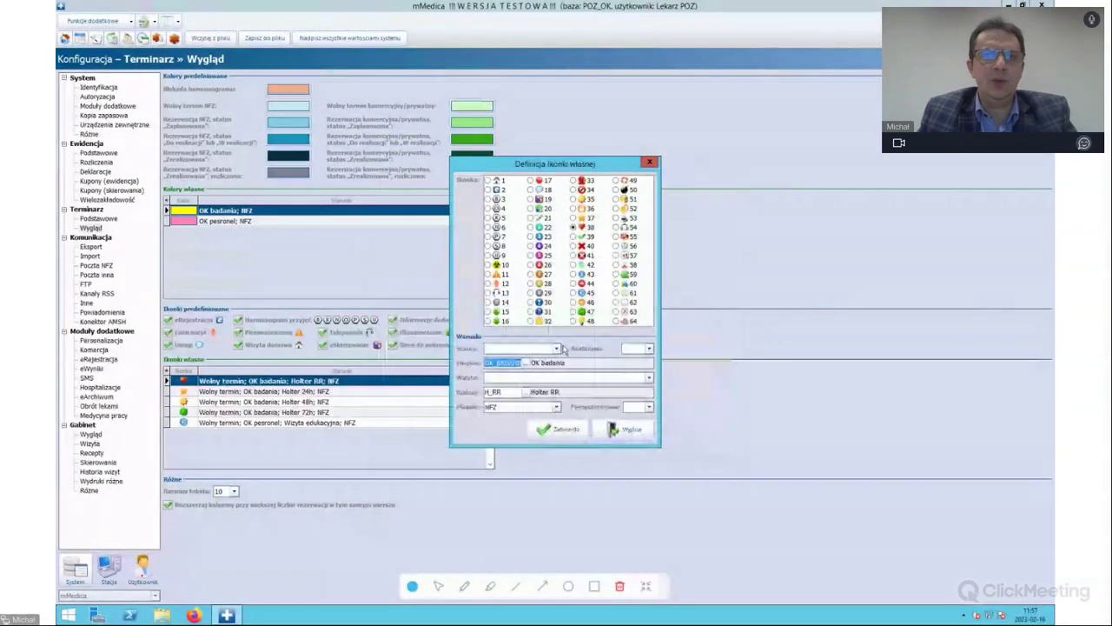
left_click(526, 393)
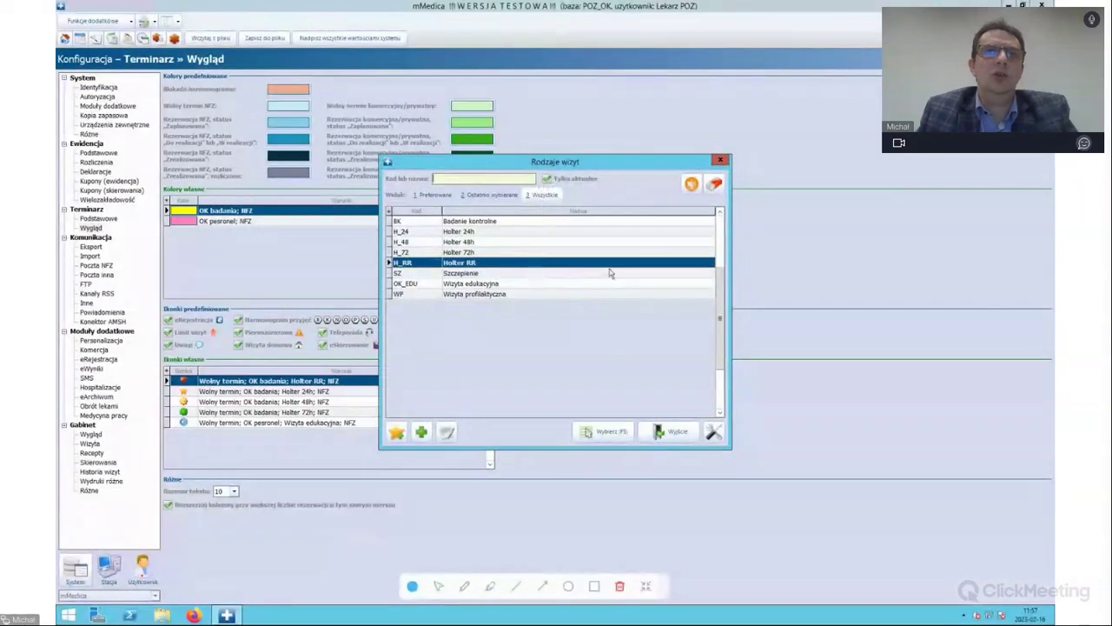
left_click(671, 432)
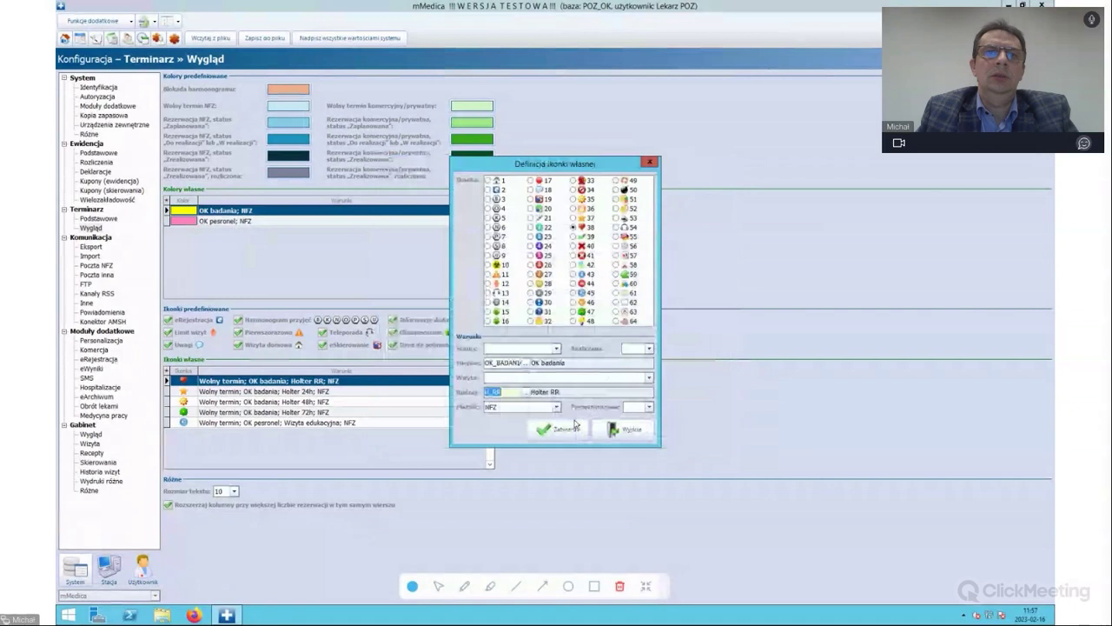
left_click(631, 432)
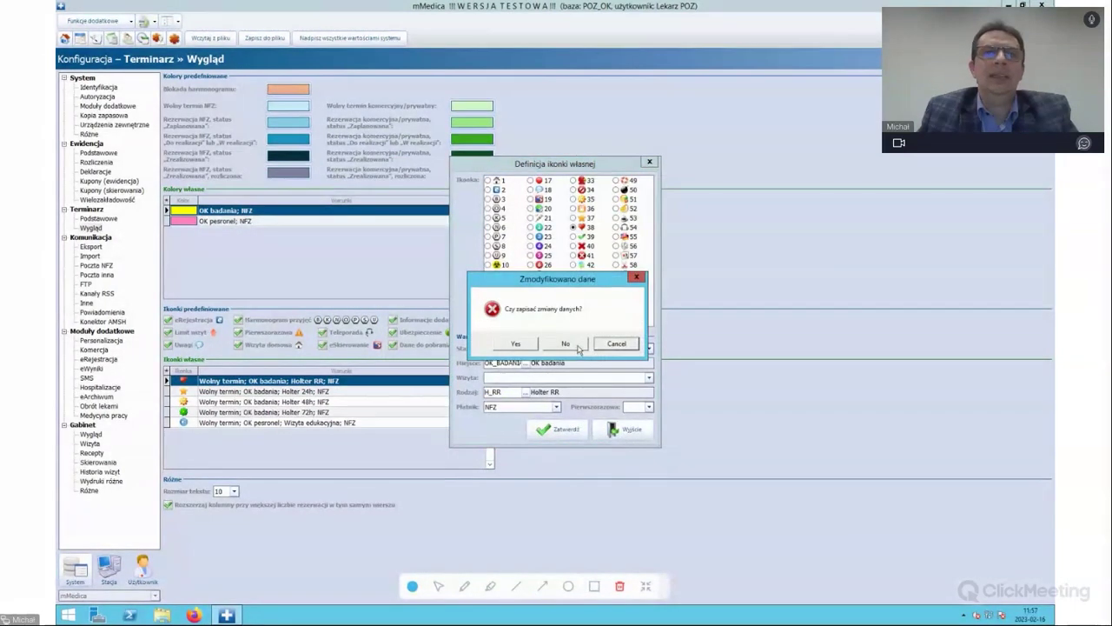
left_click(515, 344)
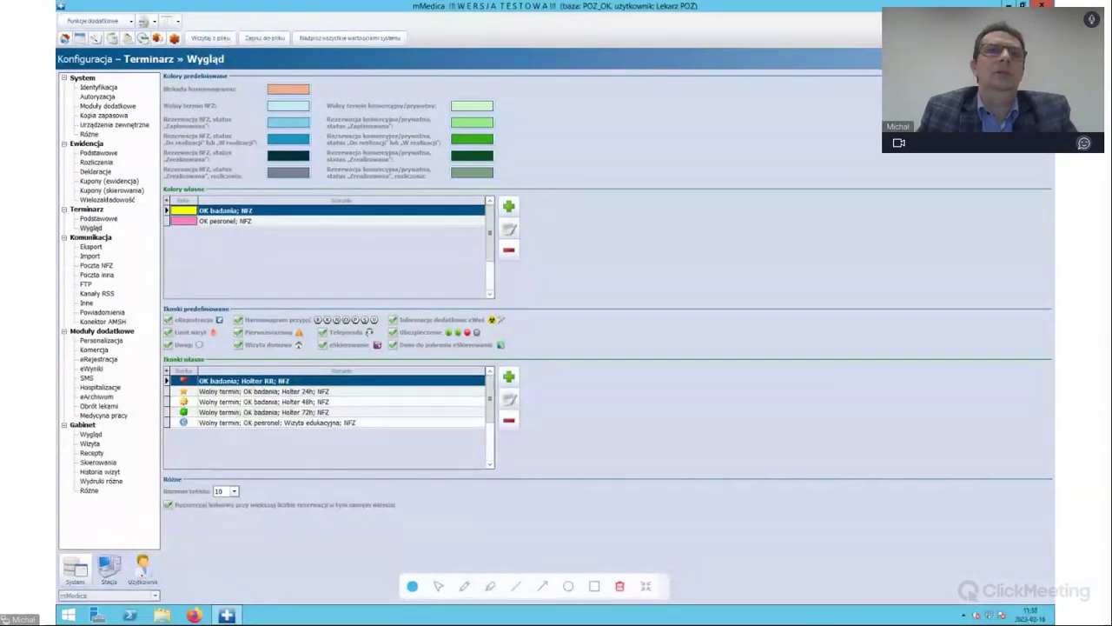
Return to the schedule and examine the details and icons of the 08:00 and 08:15 free slots on 2023-02-20.
key("Escape")
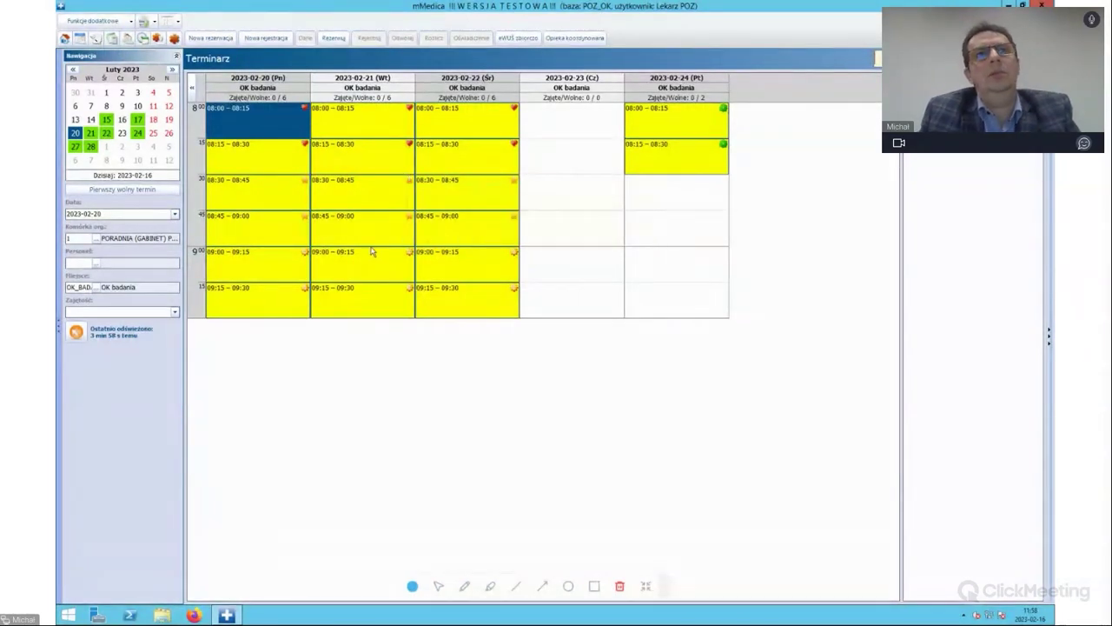
left_click(281, 159)
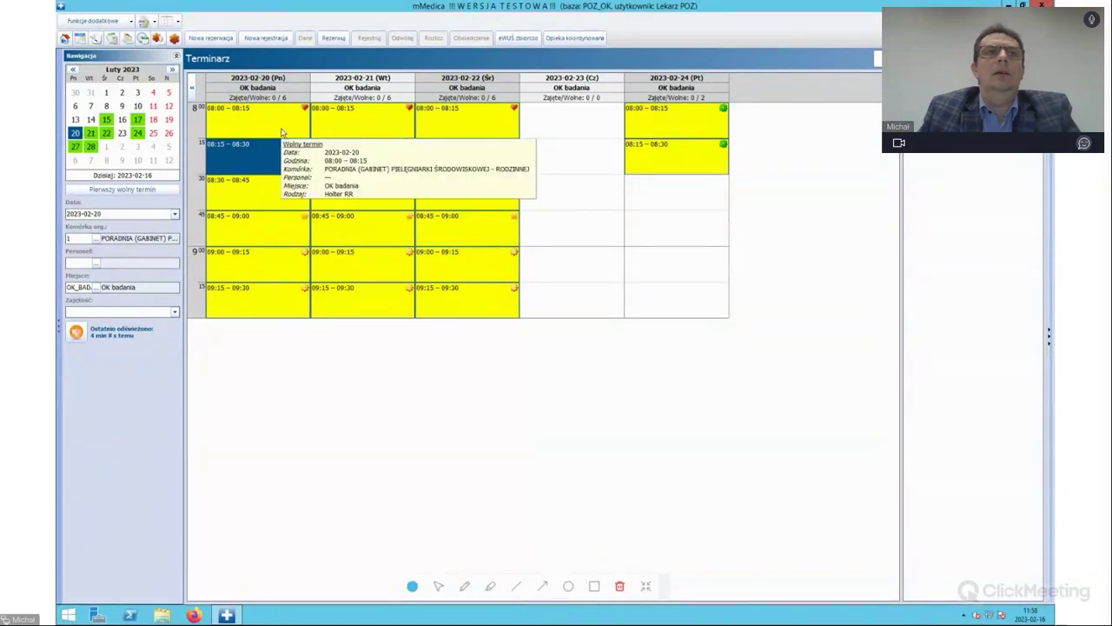
left_click(283, 132)
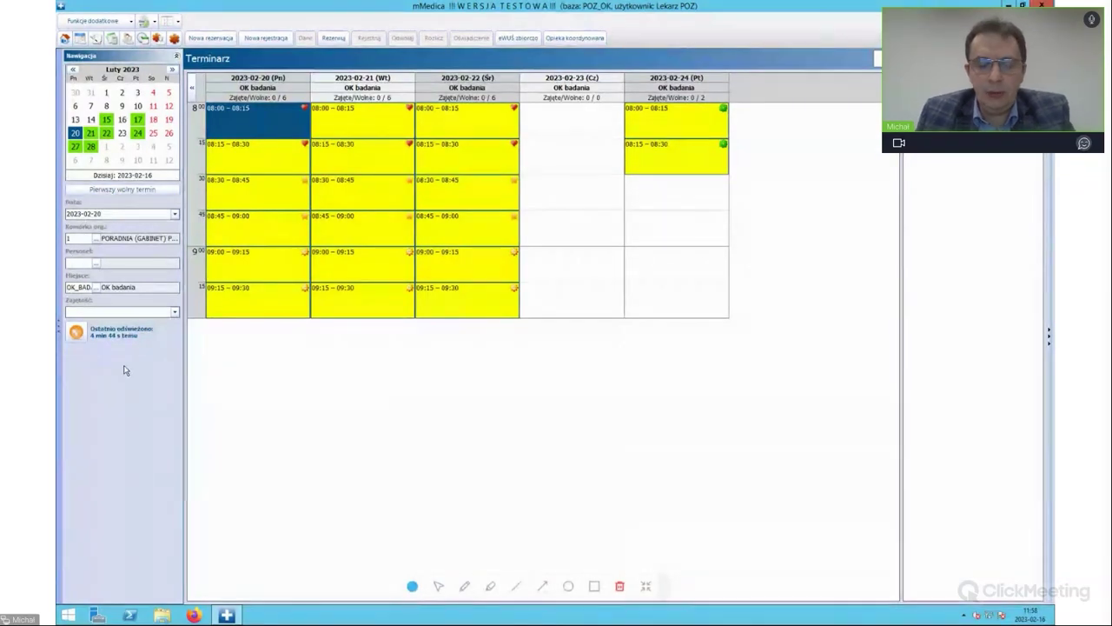
left_click(288, 161)
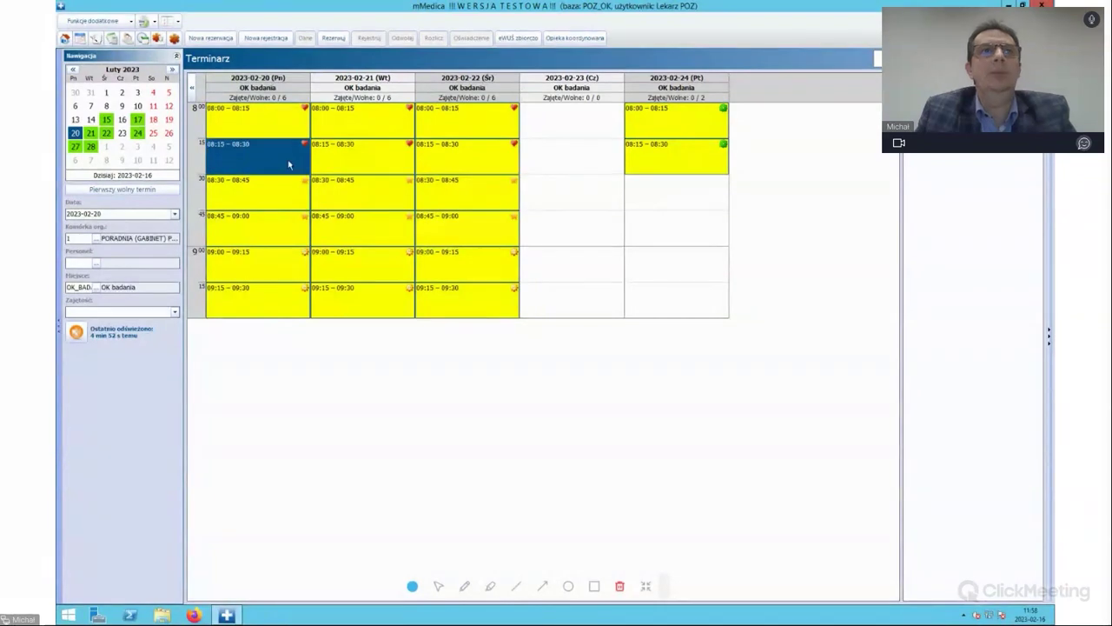
left_click(282, 132)
mouse_move(295, 228)
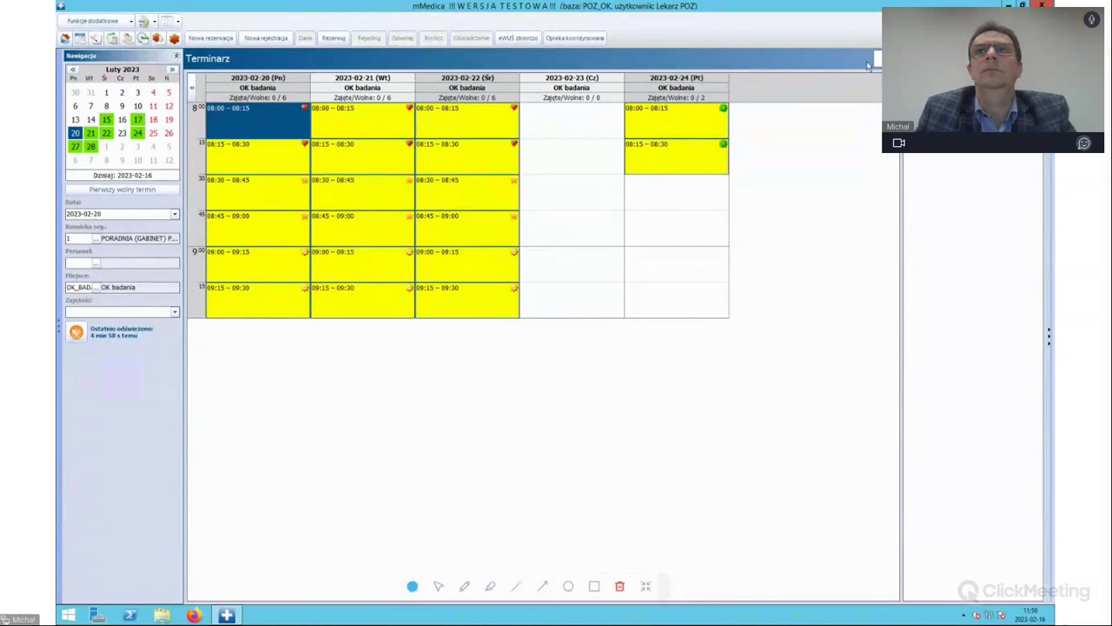
mouse_move(383, 229)
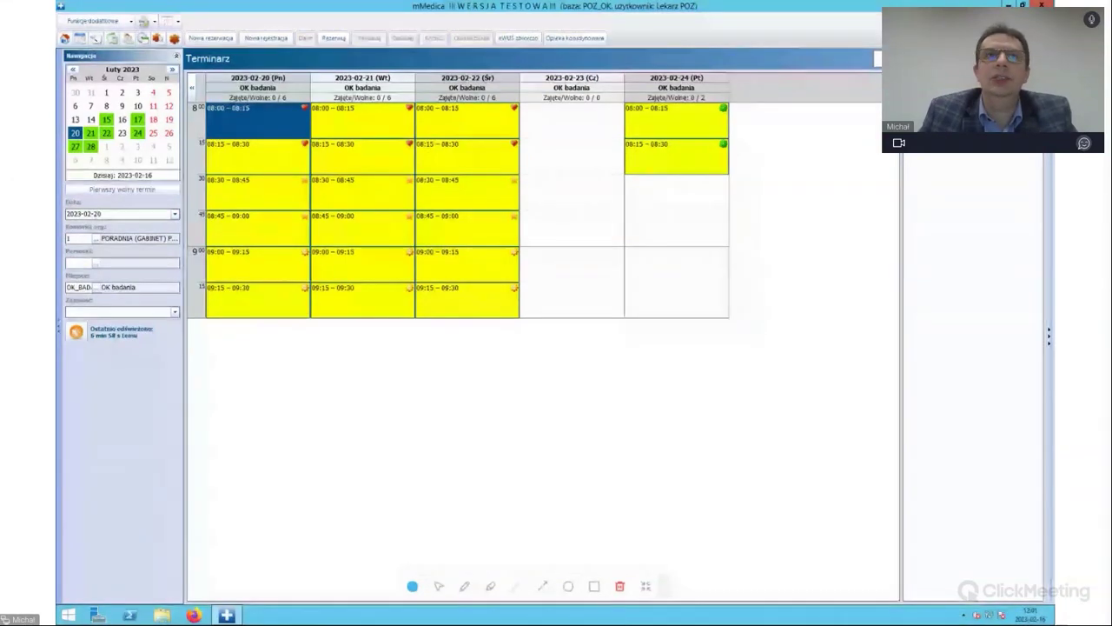
Start the 10:00 visit of 2023-02-16 in the doctor's office despite the missing entitlement document, and add diagnosis Z03.
key("Escape")
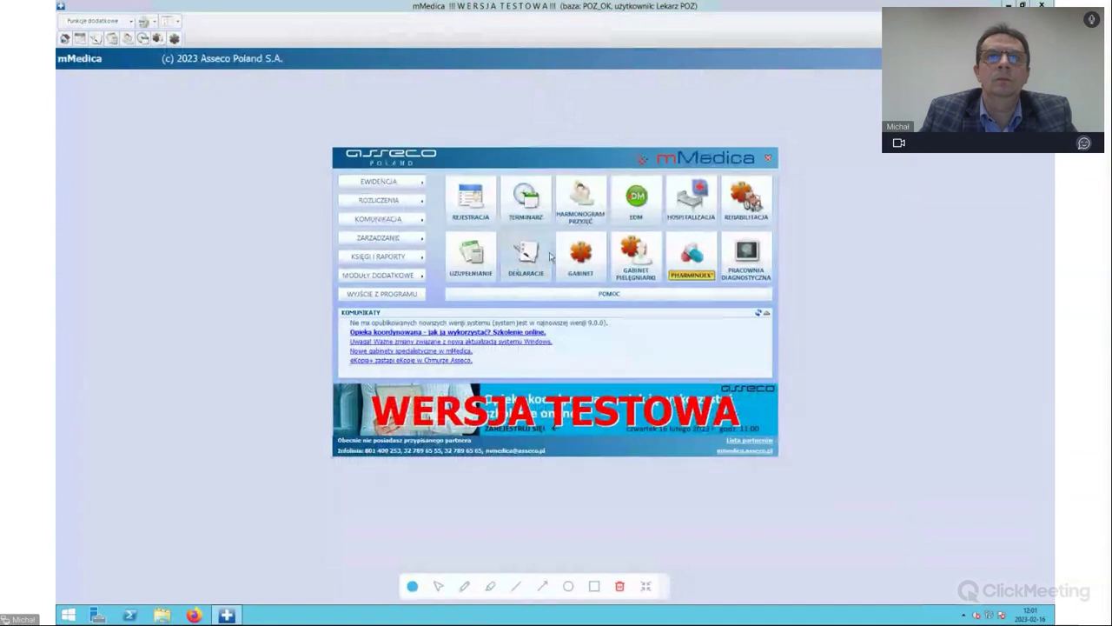
left_click(582, 254)
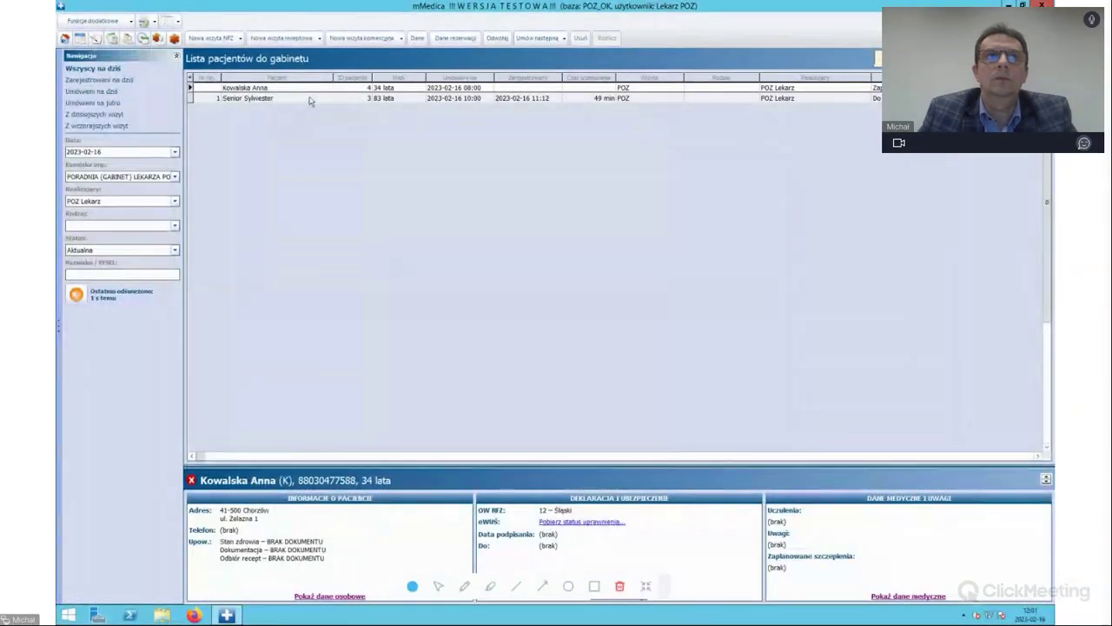
left_click(315, 99)
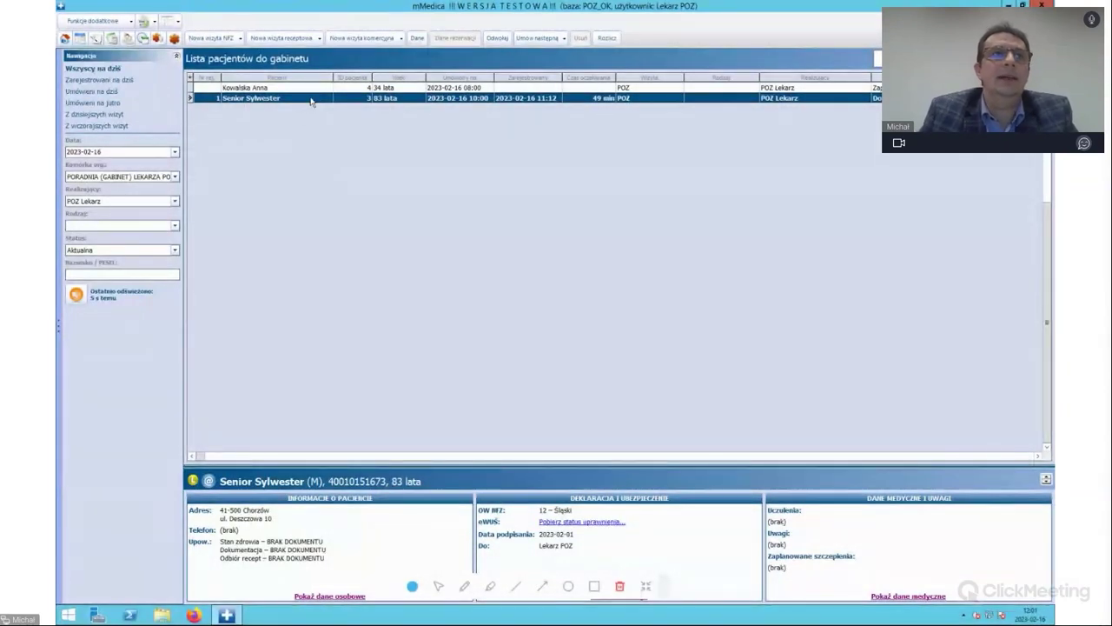
double_click(317, 99)
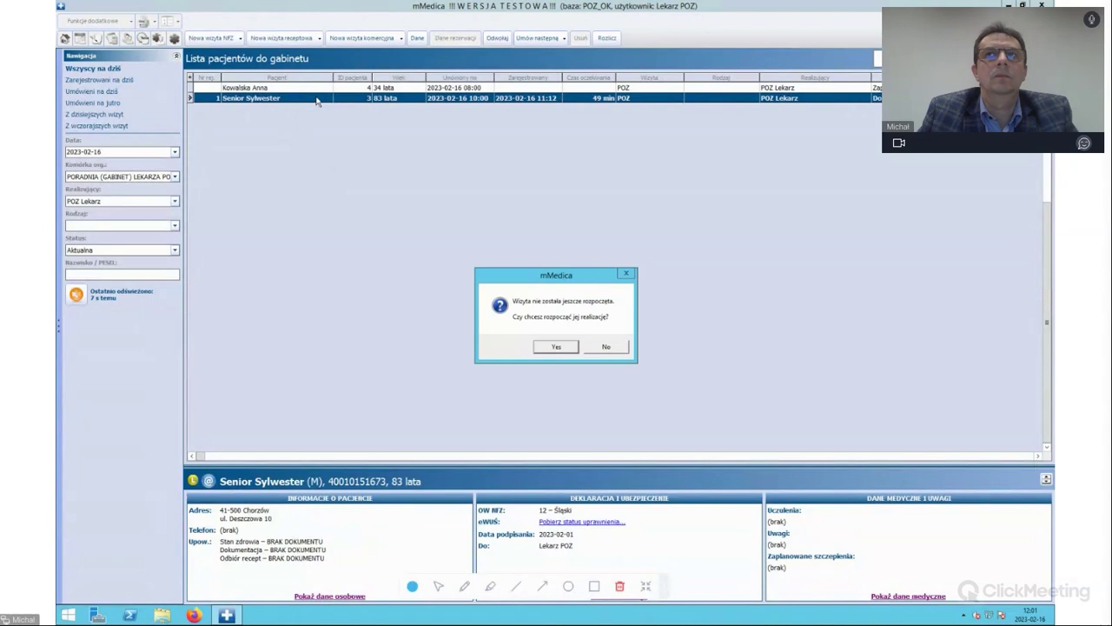
left_click(560, 347)
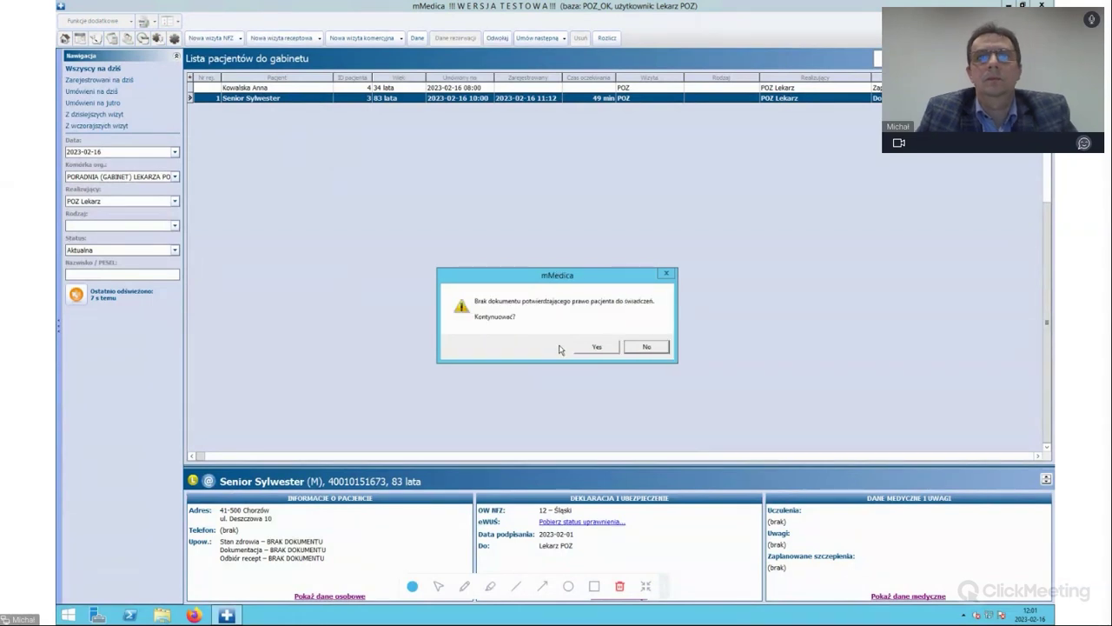
left_click(595, 348)
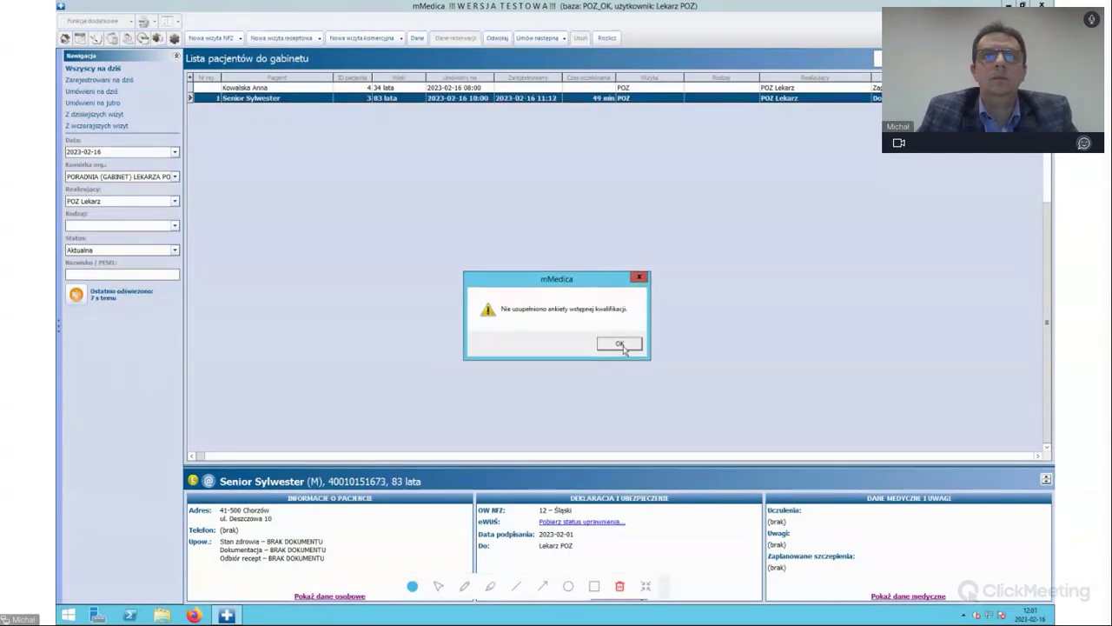
key("Return")
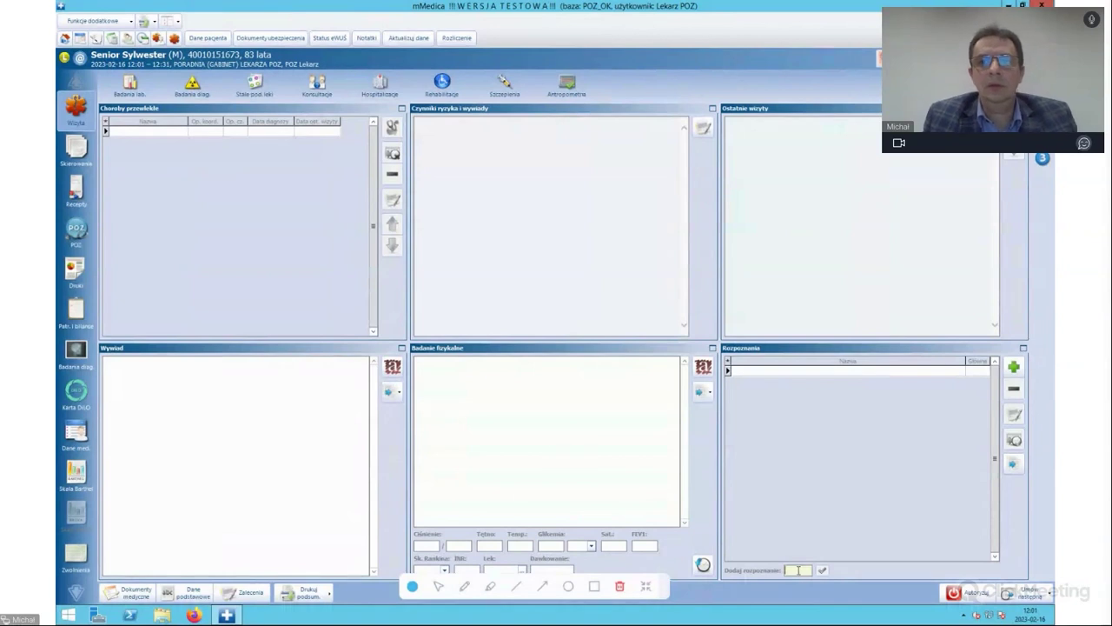
type("Z03")
key("Return")
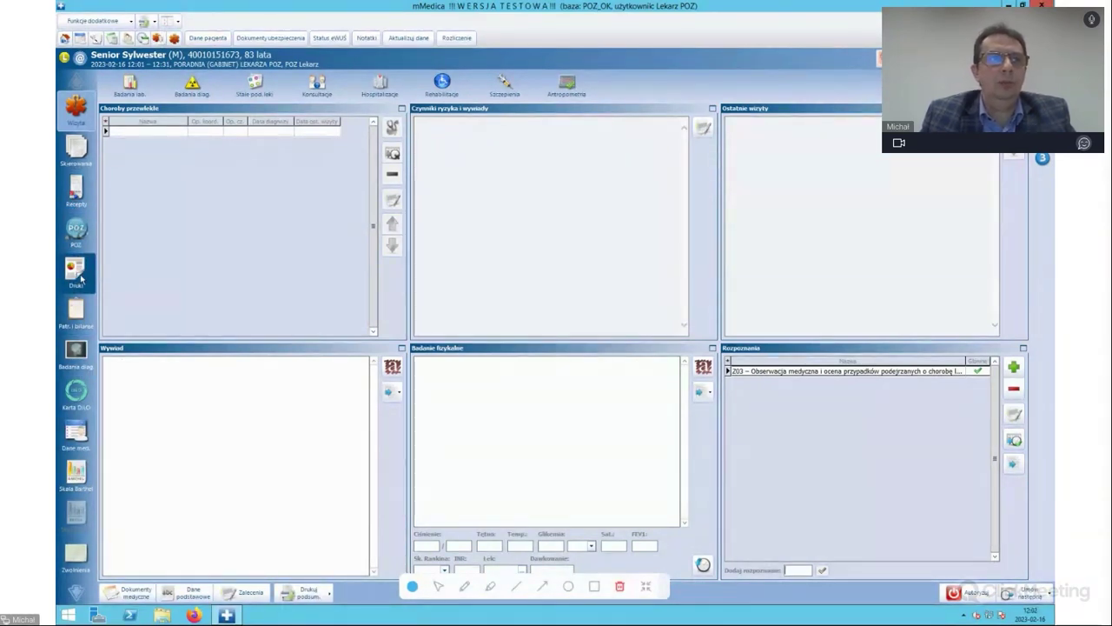
Create a laboratory referral for the visit and add the Albumina test to it.
left_click(83, 154)
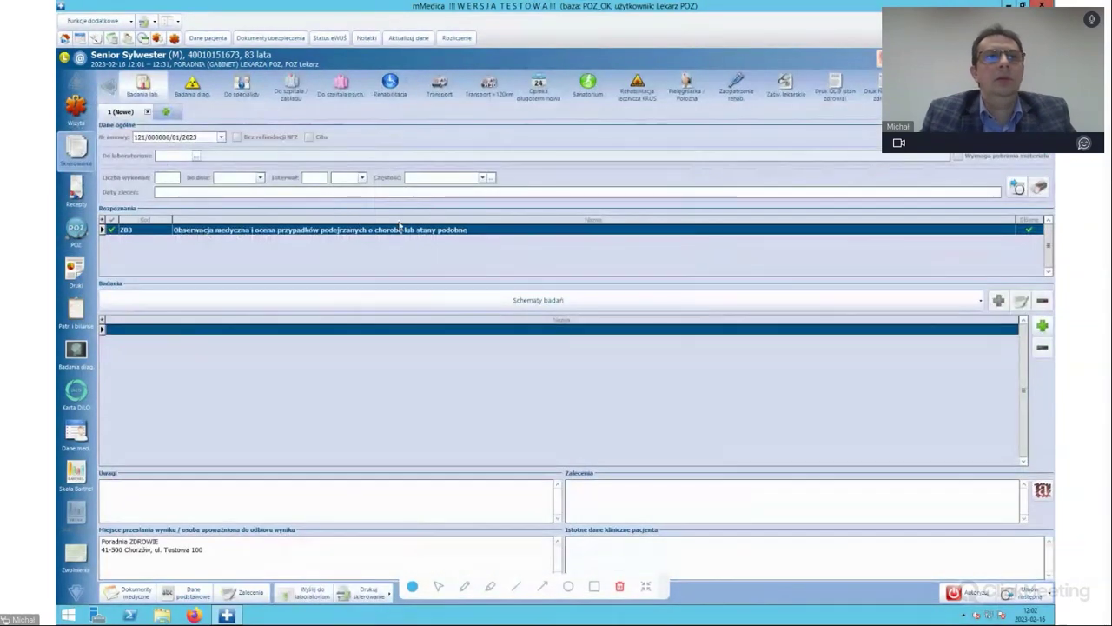
left_click(1042, 325)
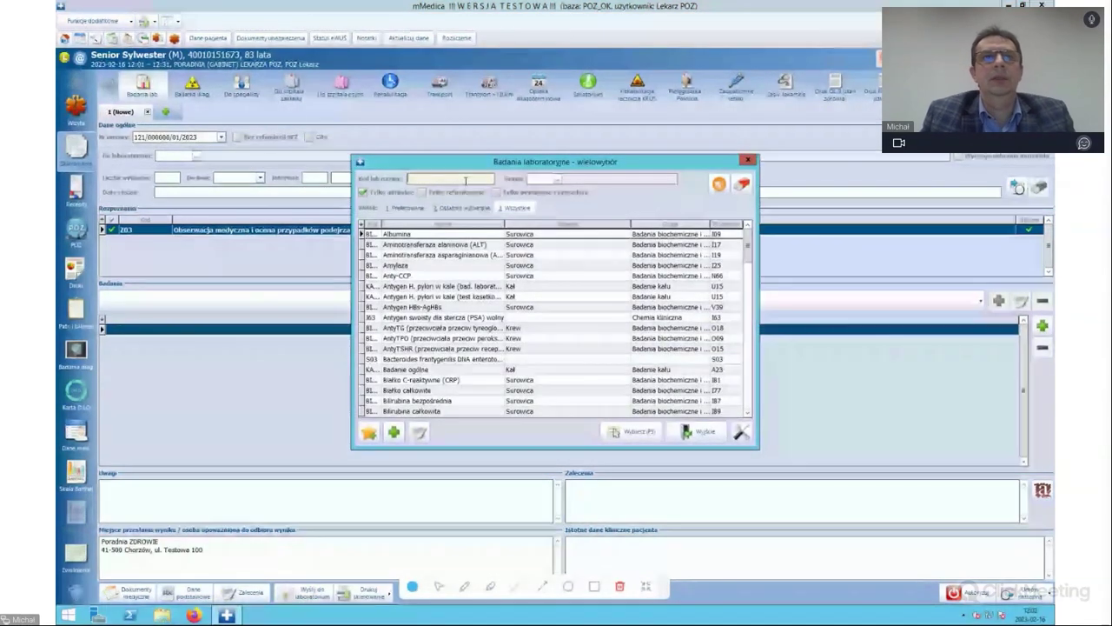
double_click(439, 235)
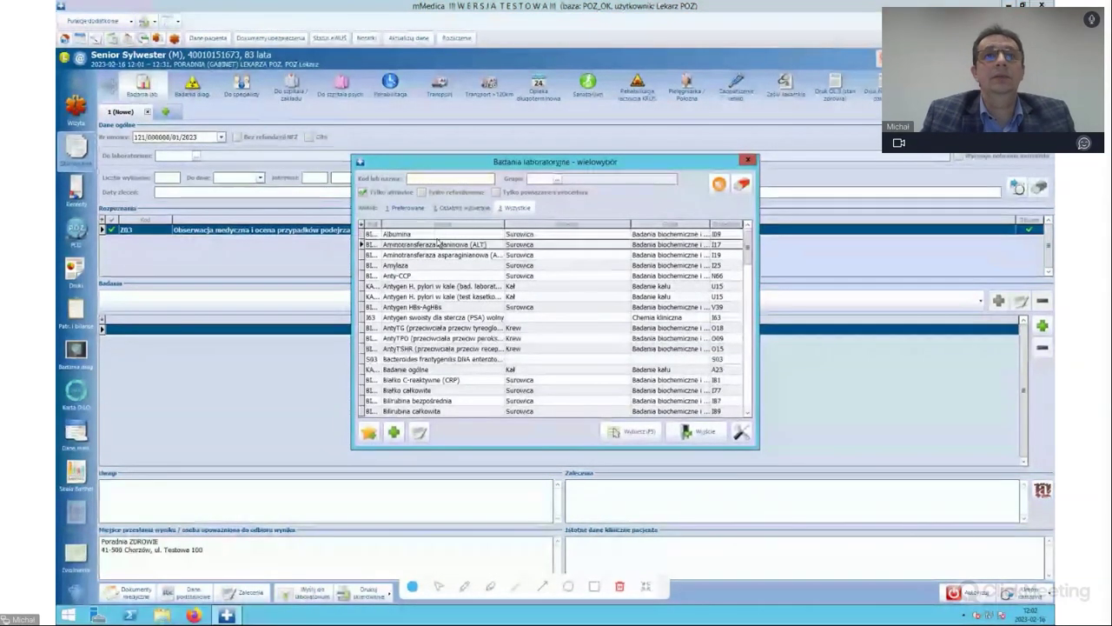
Create a diagnostic referral, search the examinations for "echo", and choose ECHO serca przezklatkowe.
left_click(192, 85)
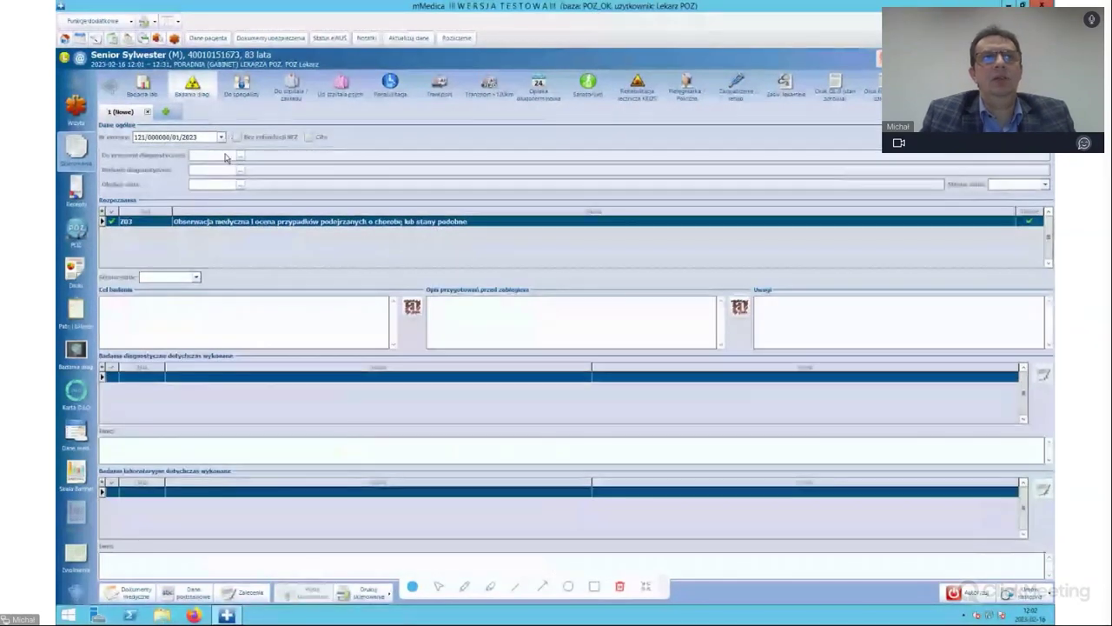
left_click(241, 170)
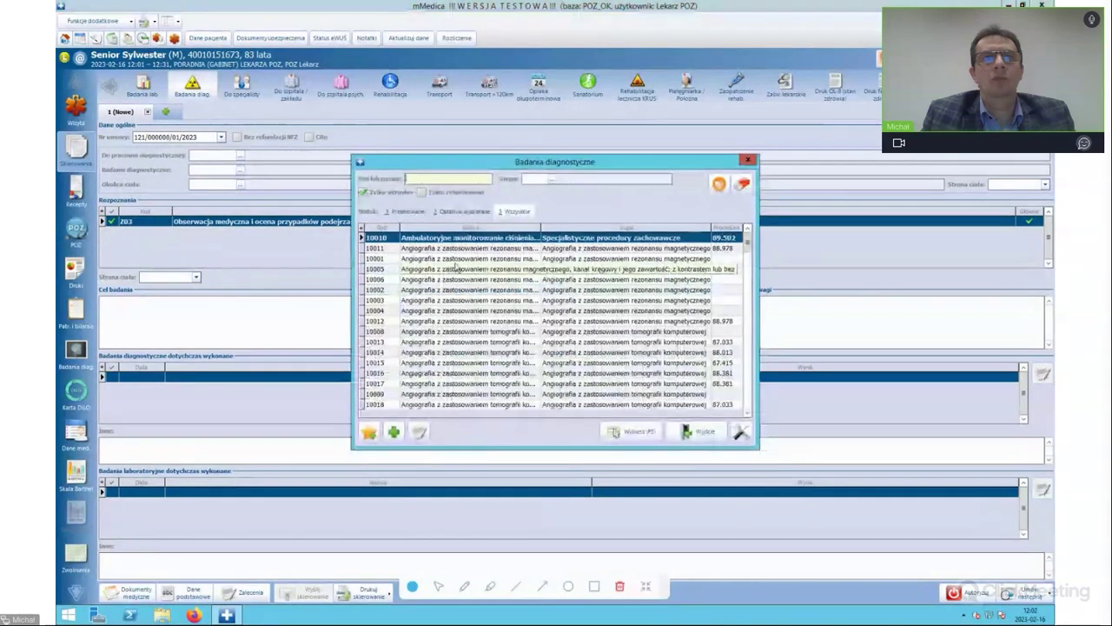
left_click(451, 178)
type("echo")
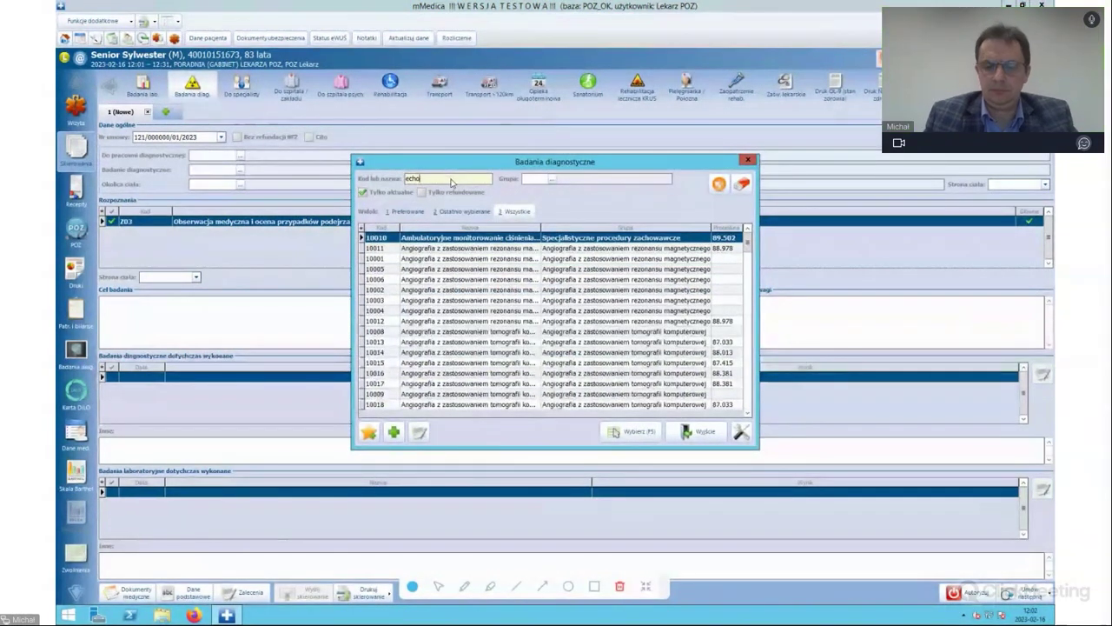
key("Return")
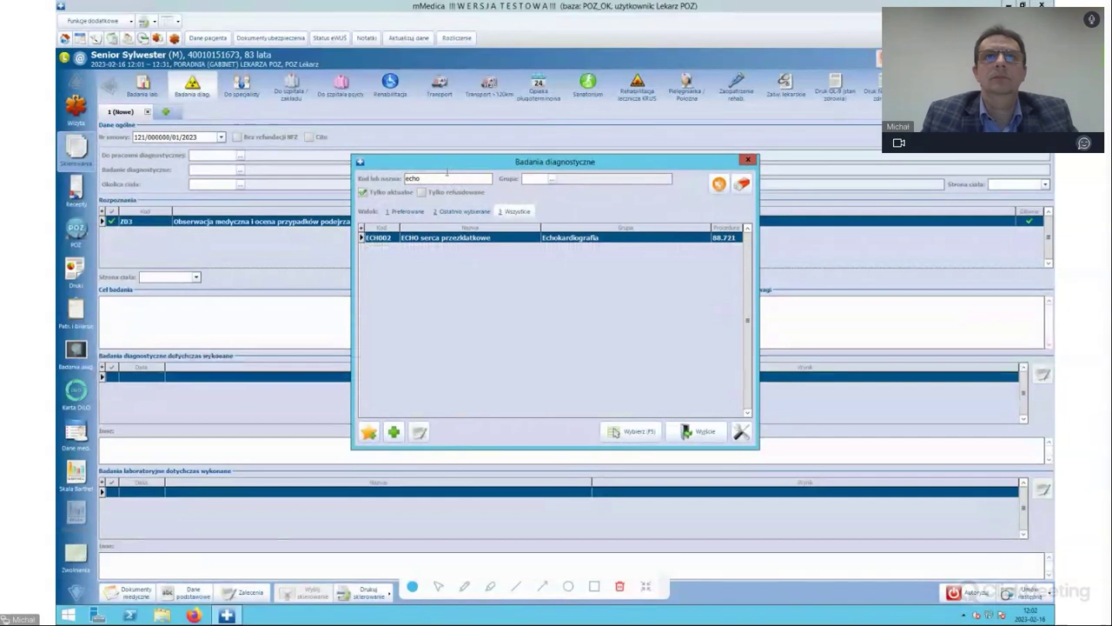
left_click(632, 431)
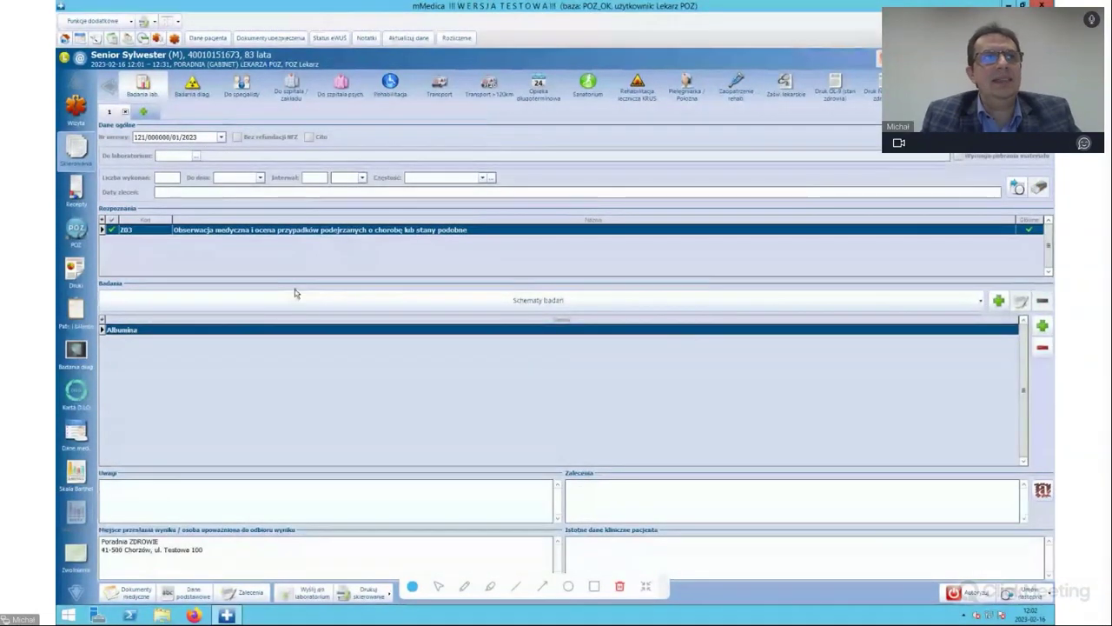
Filter the visit's available forms by "ok" and open the OK_W_WSTEPNA form.
left_click(76, 106)
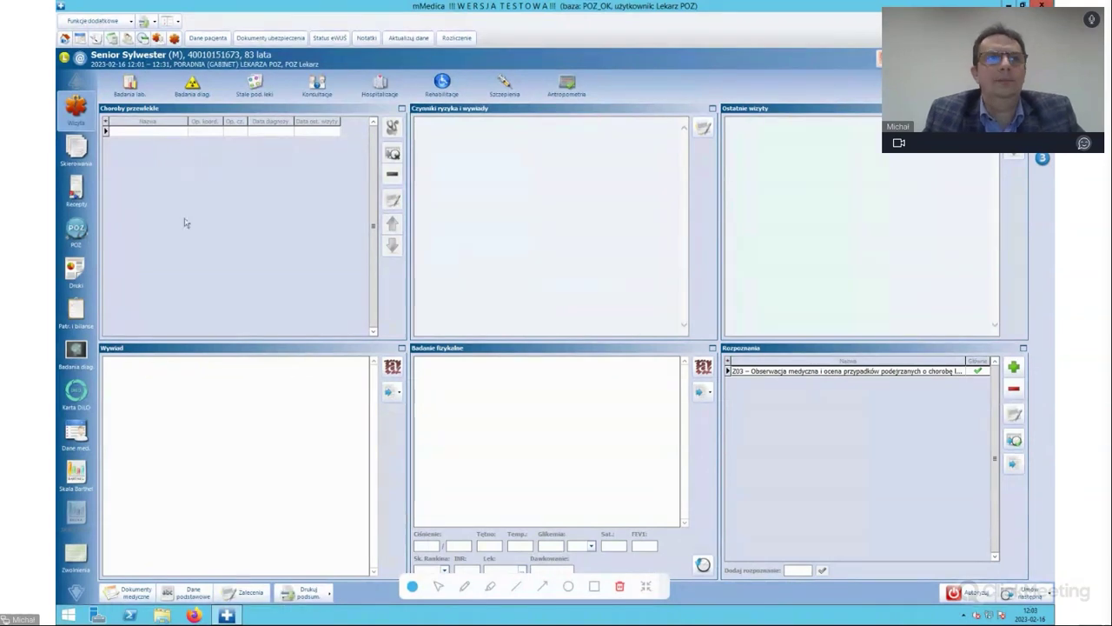
left_click(72, 271)
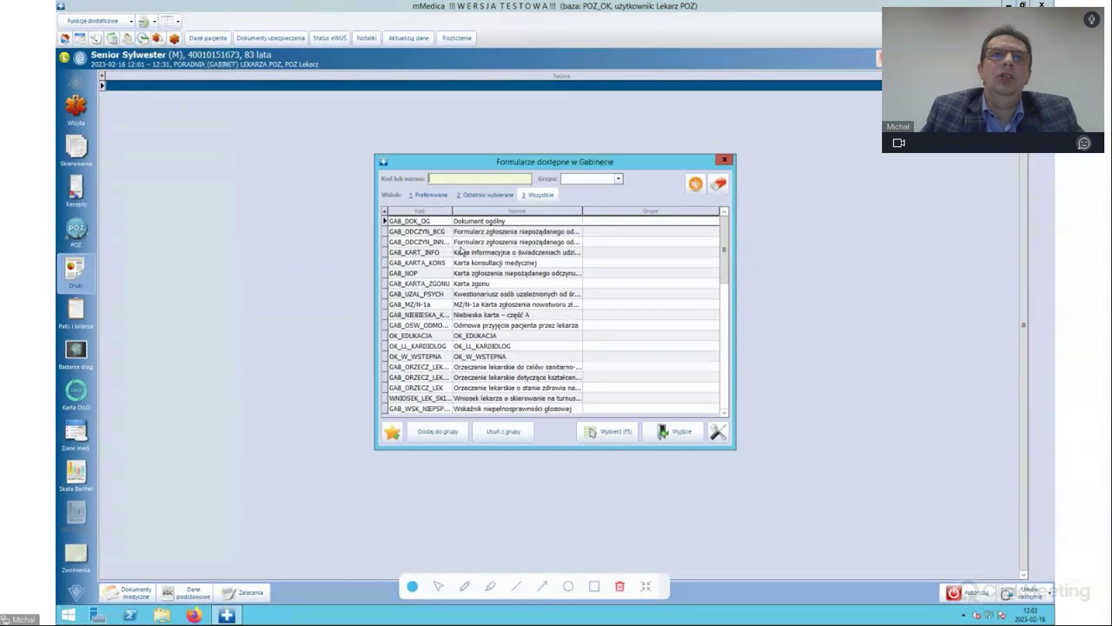
type("ok")
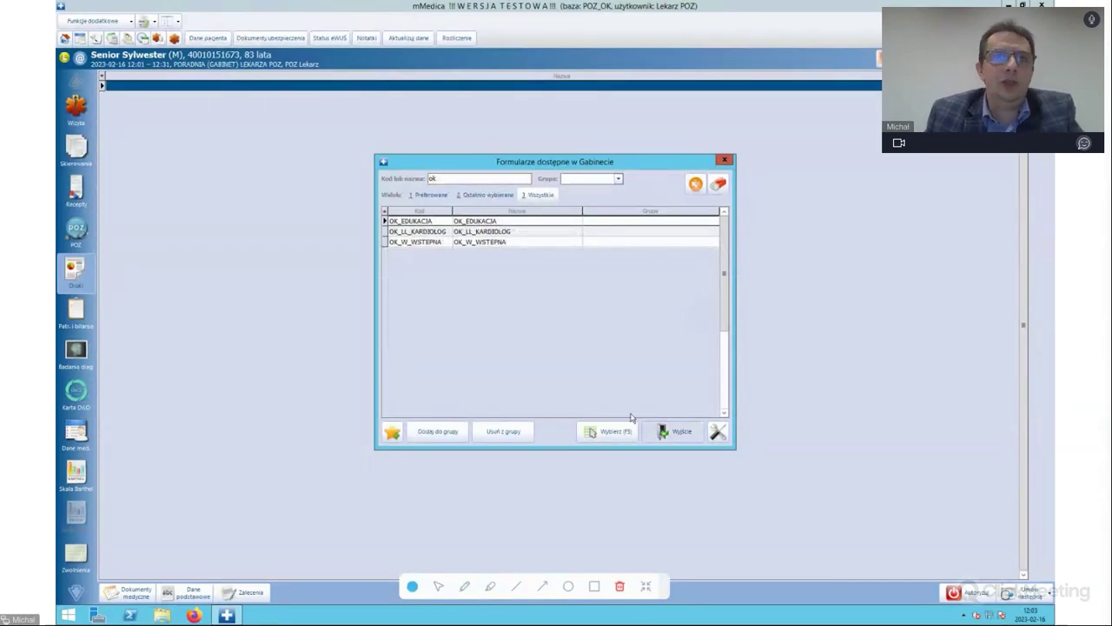
left_click(441, 246)
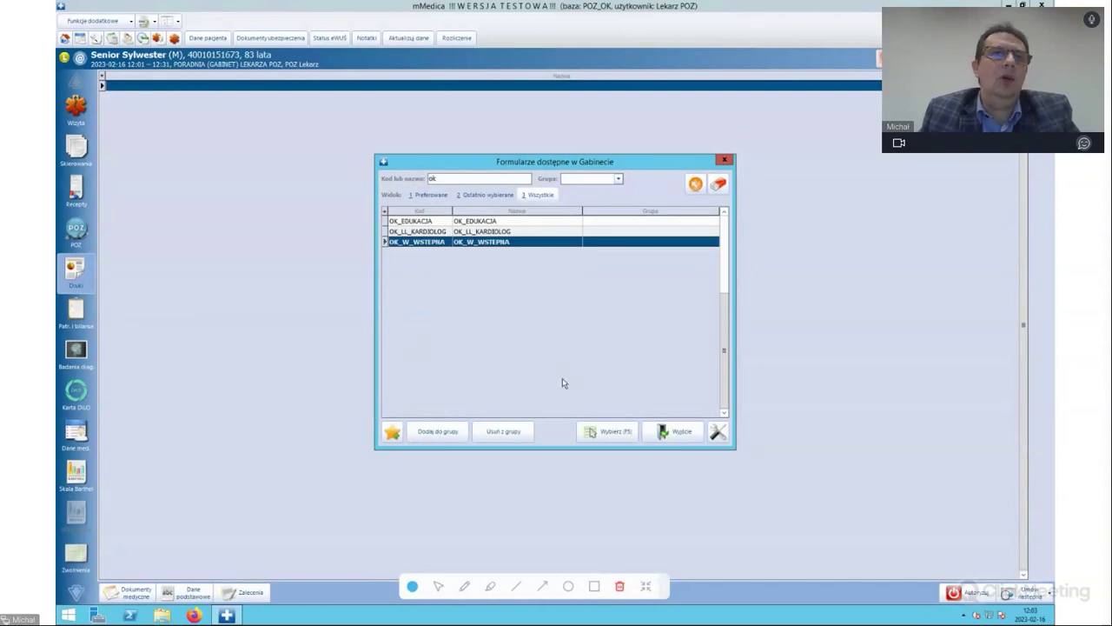
left_click(623, 432)
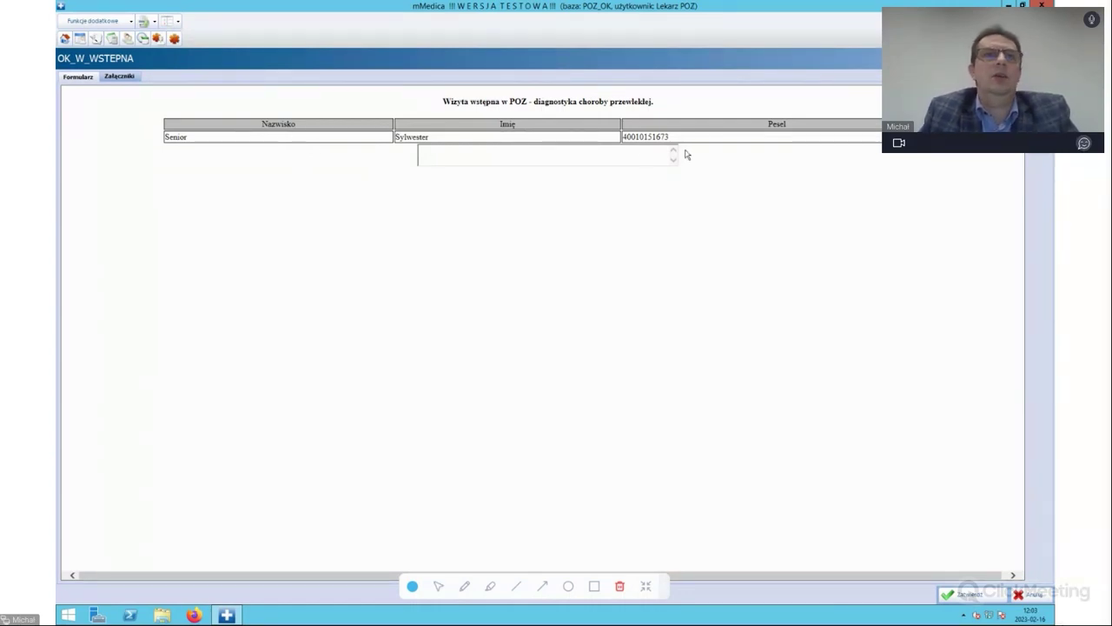
Enter "uwagi" in the text field of the OK_W_WSTEPNA form and save the form.
left_click(560, 155)
type("usigi:")
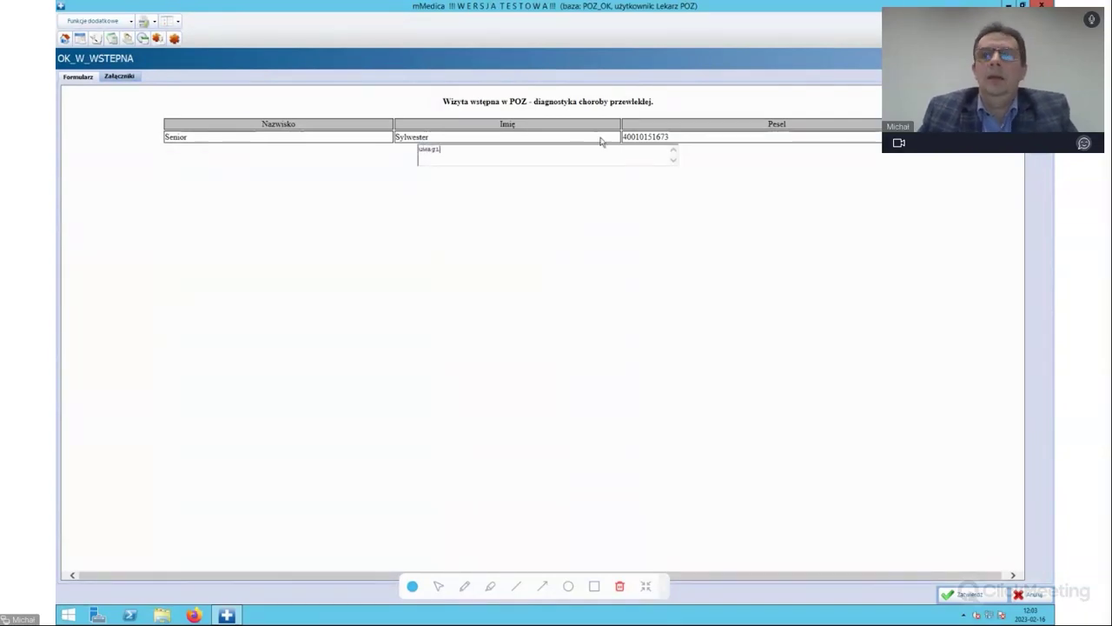
left_click(978, 598)
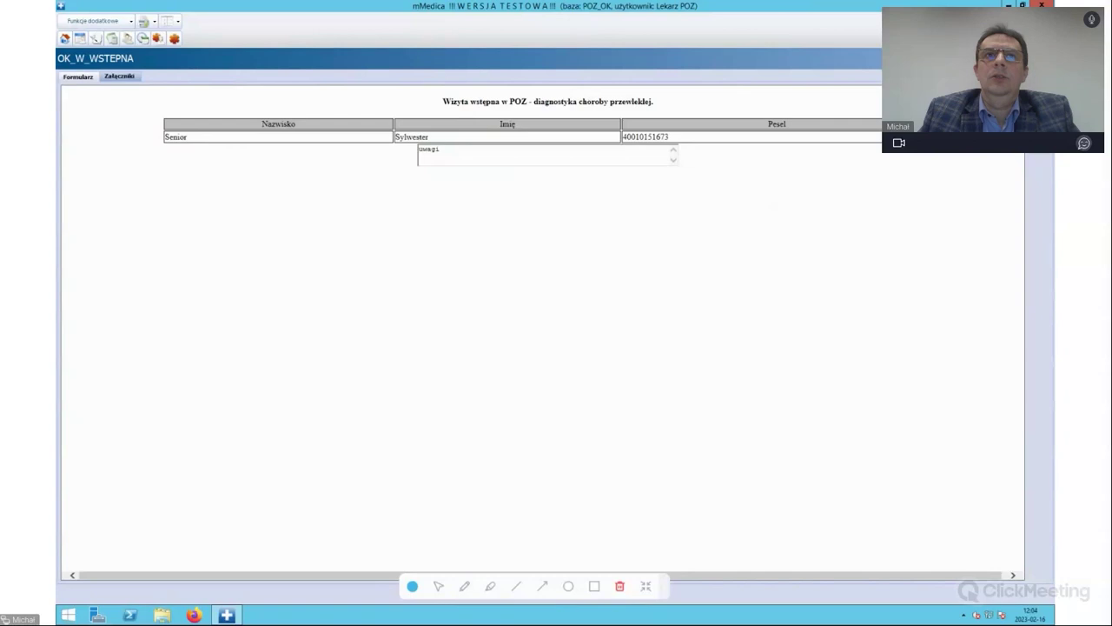
Open the custom report definitions and run the report OK wykaz badań zleconych na wizycie wstępnej.
key("Escape")
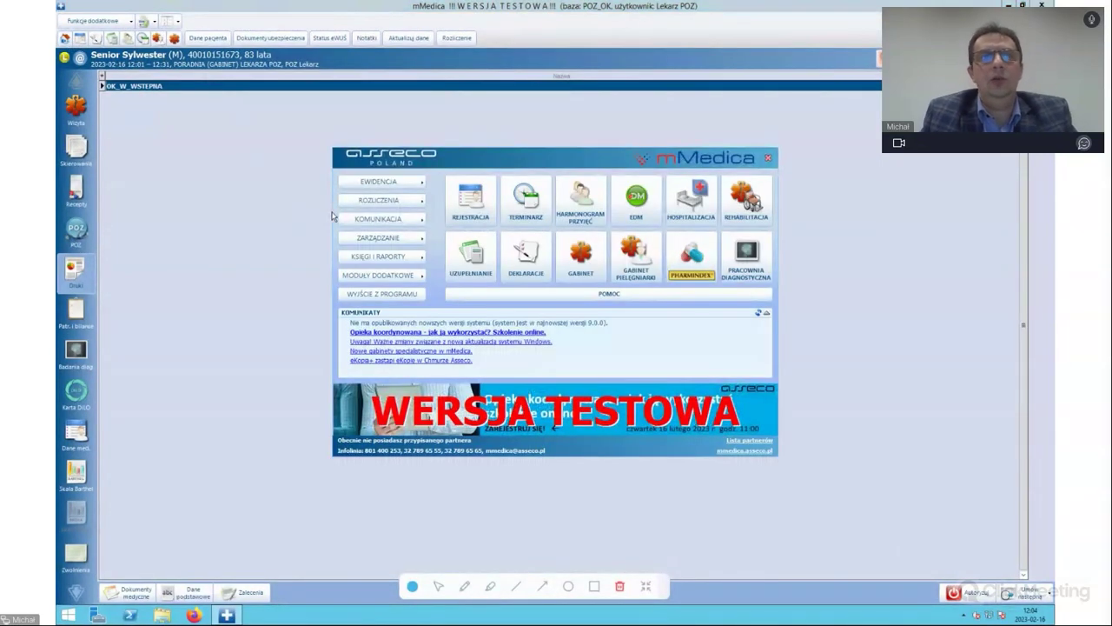
left_click(403, 257)
mouse_move(468, 280)
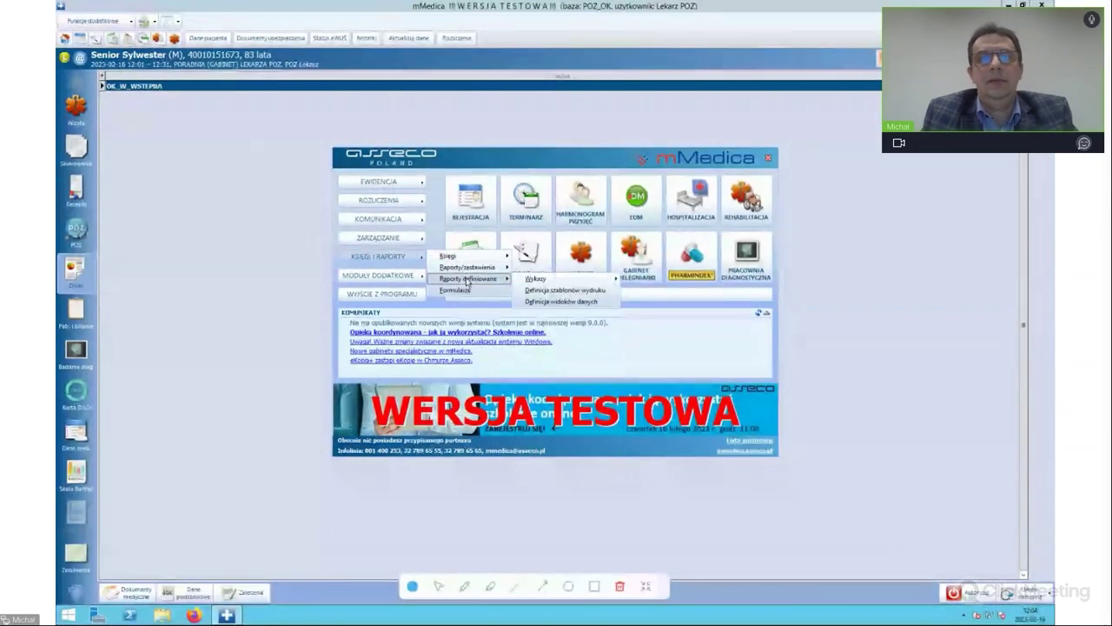
mouse_move(539, 279)
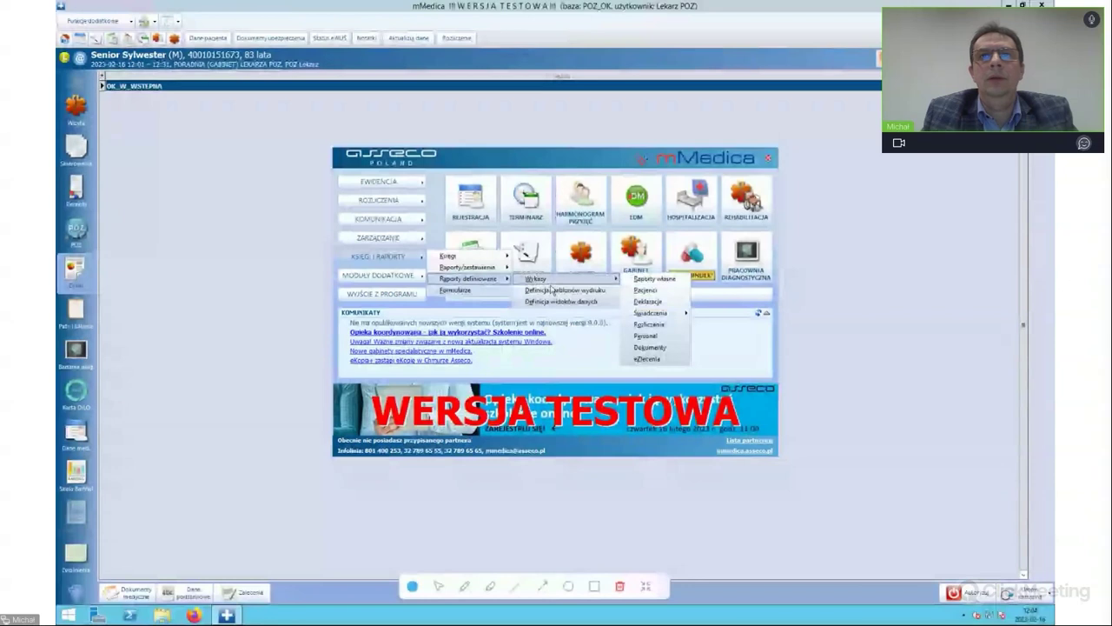
left_click(669, 279)
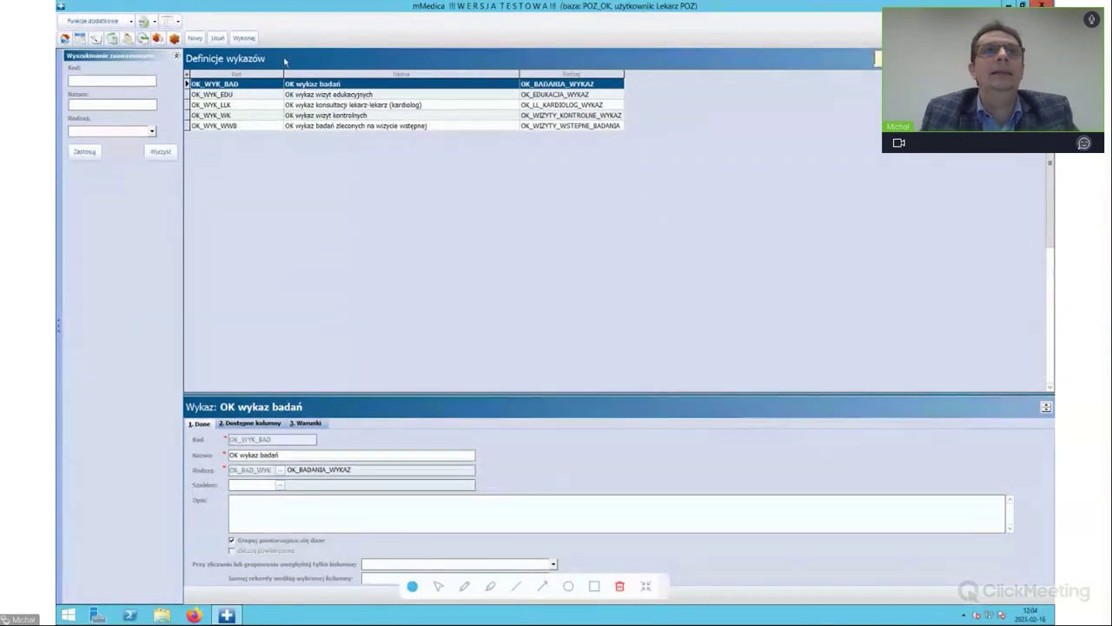
left_click(314, 127)
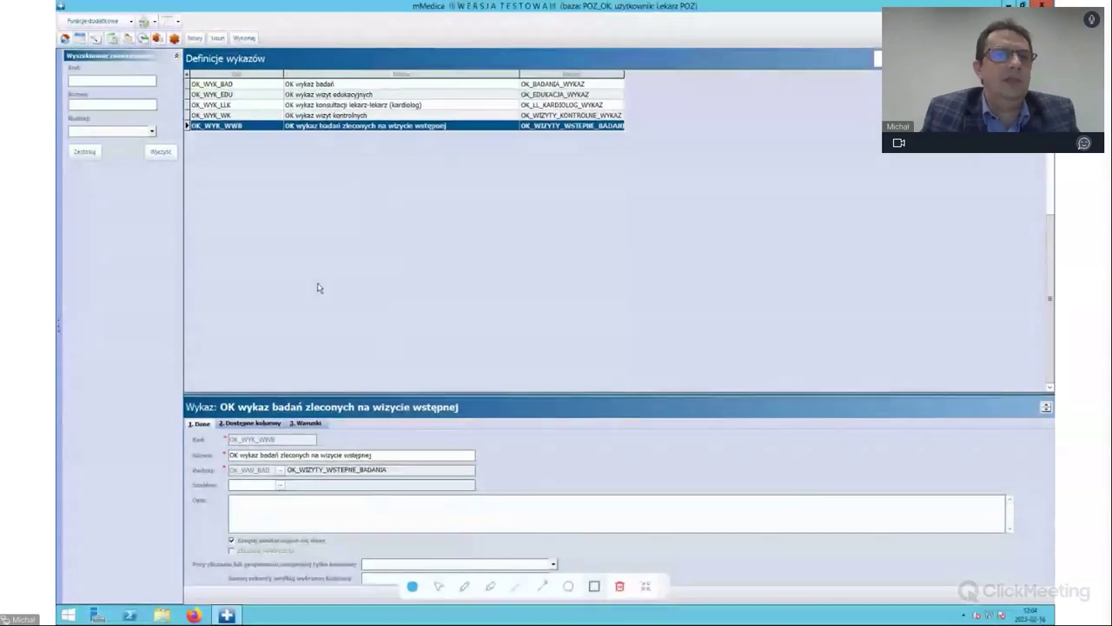
left_click(245, 39)
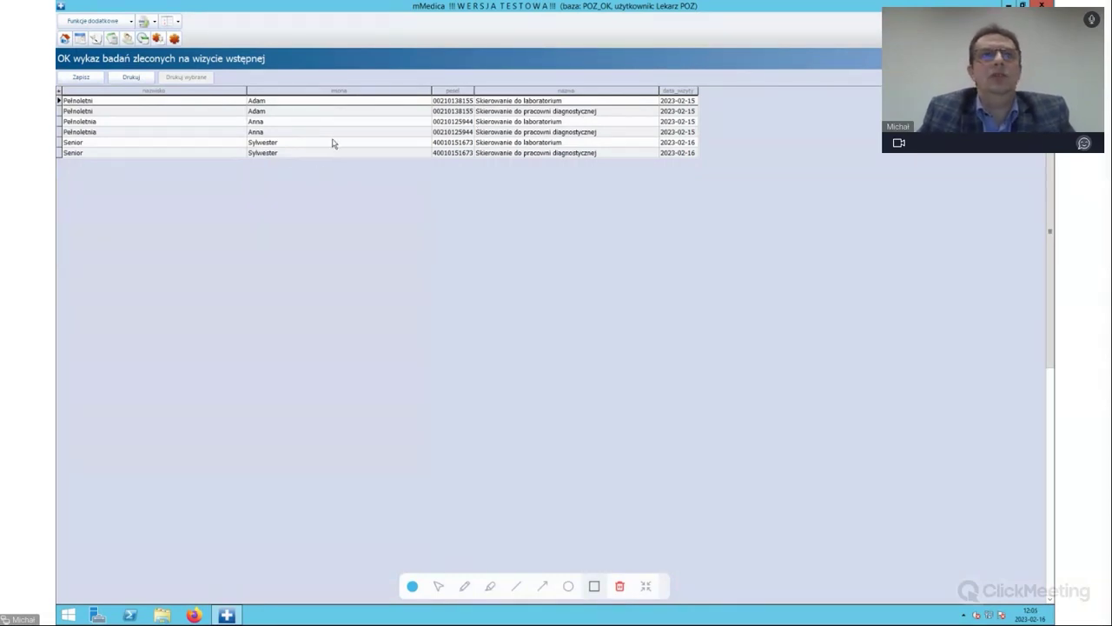
Compare the laboratory and diagnostic referral rows dated 2023-02-16 in the report of tests ordered at the initial visit.
left_click(396, 145)
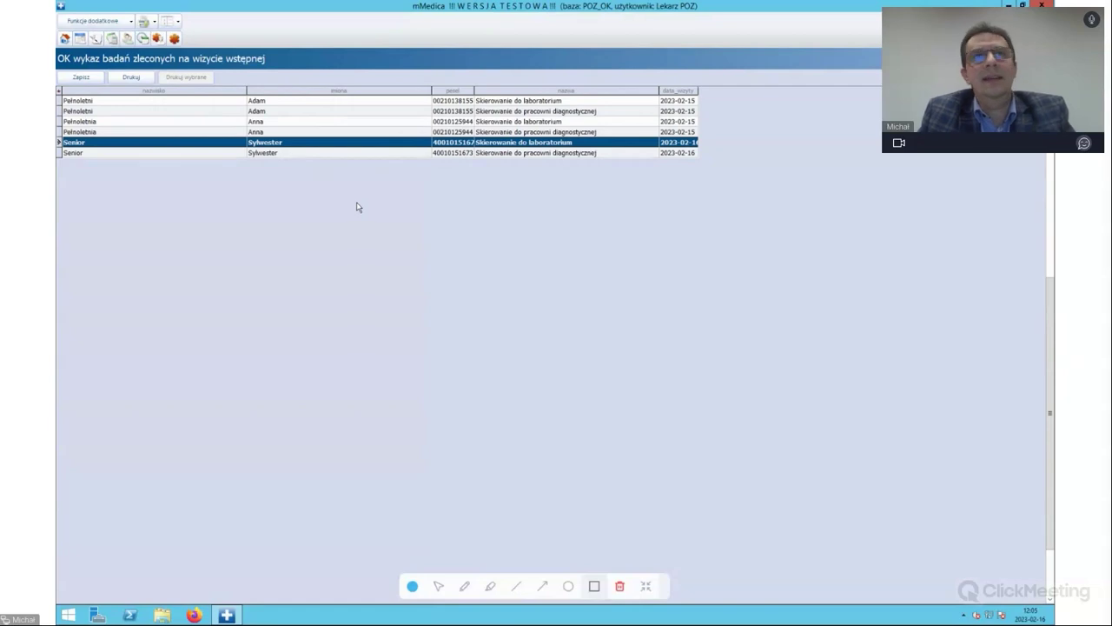
left_click(528, 154)
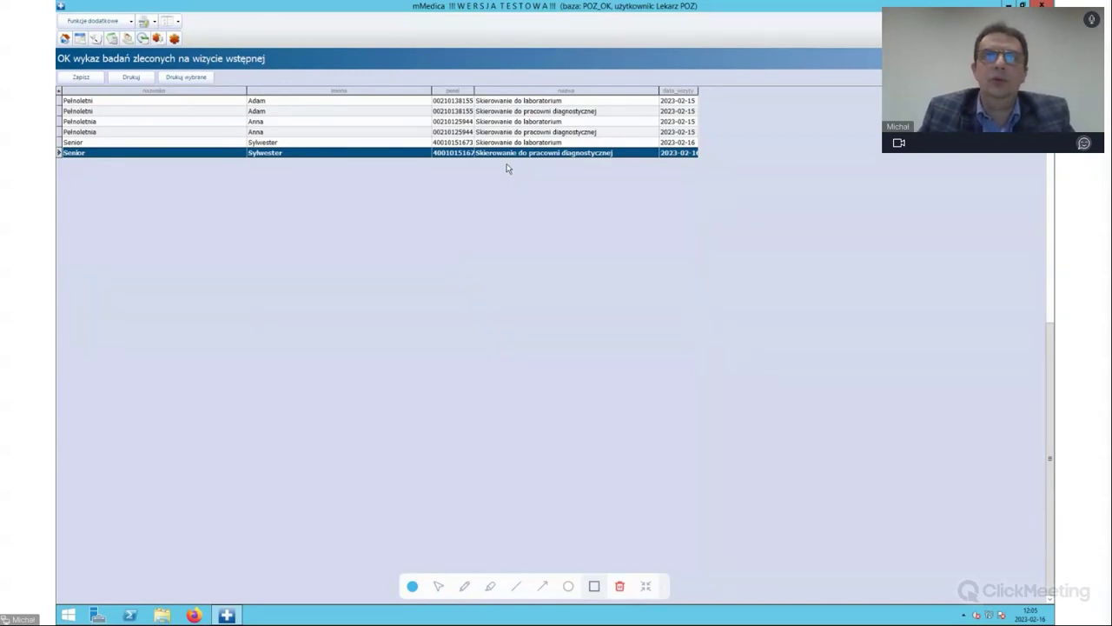
left_click(558, 143)
left_click(556, 154)
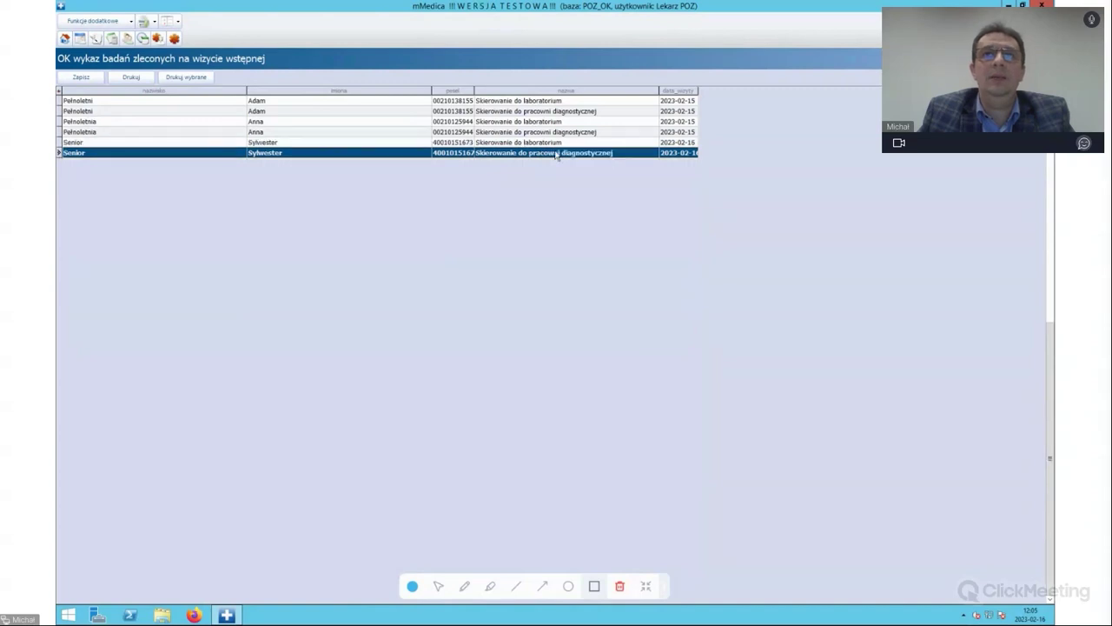
left_click(558, 143)
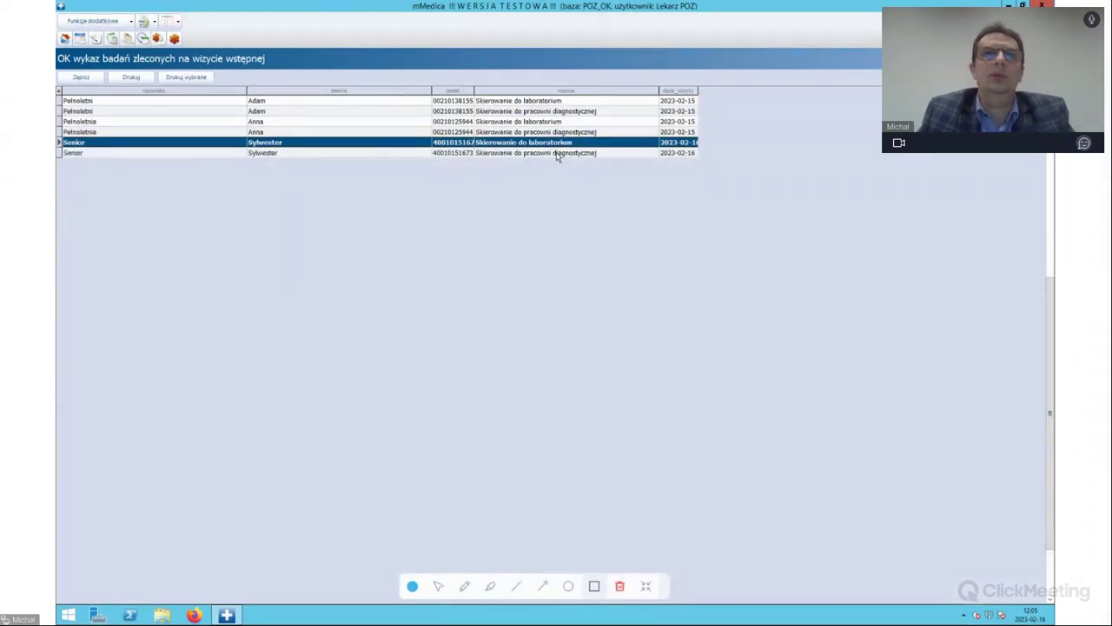
left_click(557, 154)
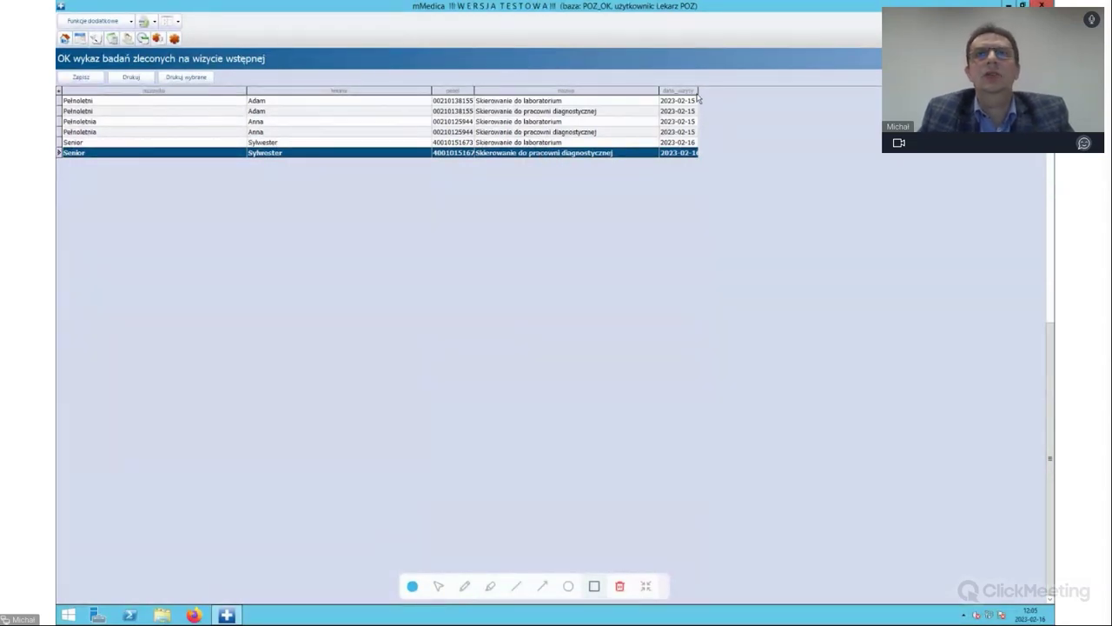
Widen the visit date column and examine the two referral rows dated 2023-02-16 again.
left_click_drag(699, 90, 738, 91)
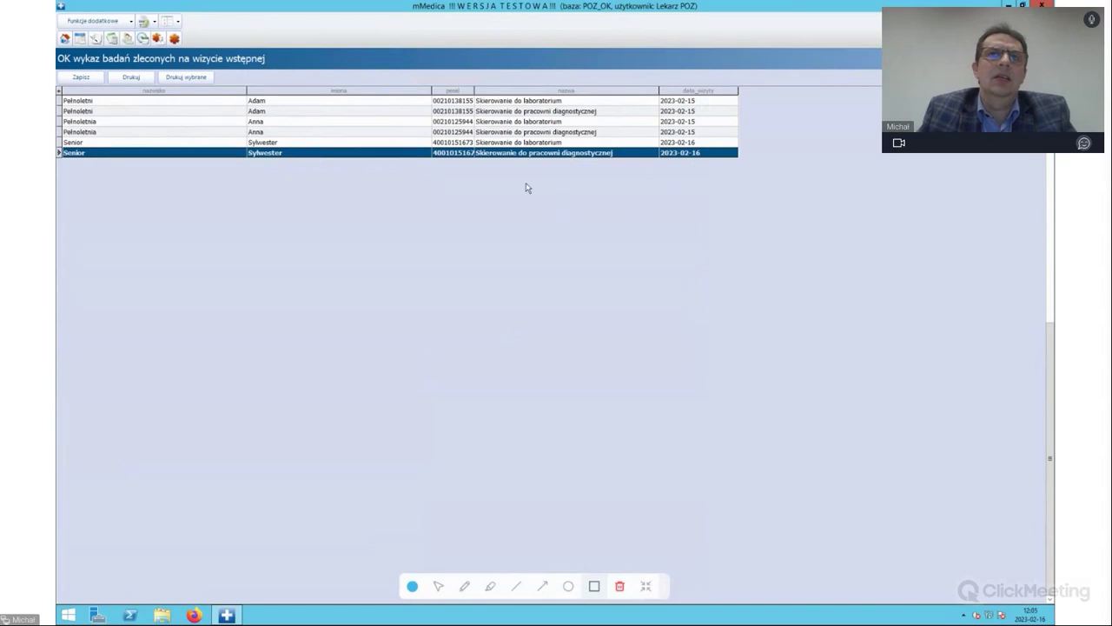
left_click(549, 142)
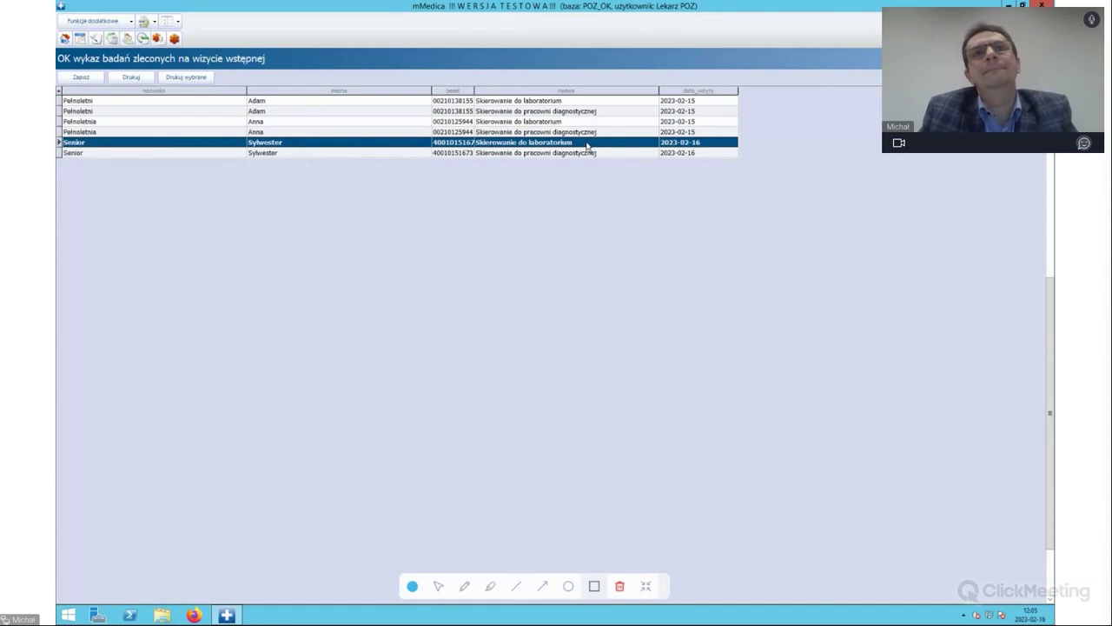
left_click(631, 153)
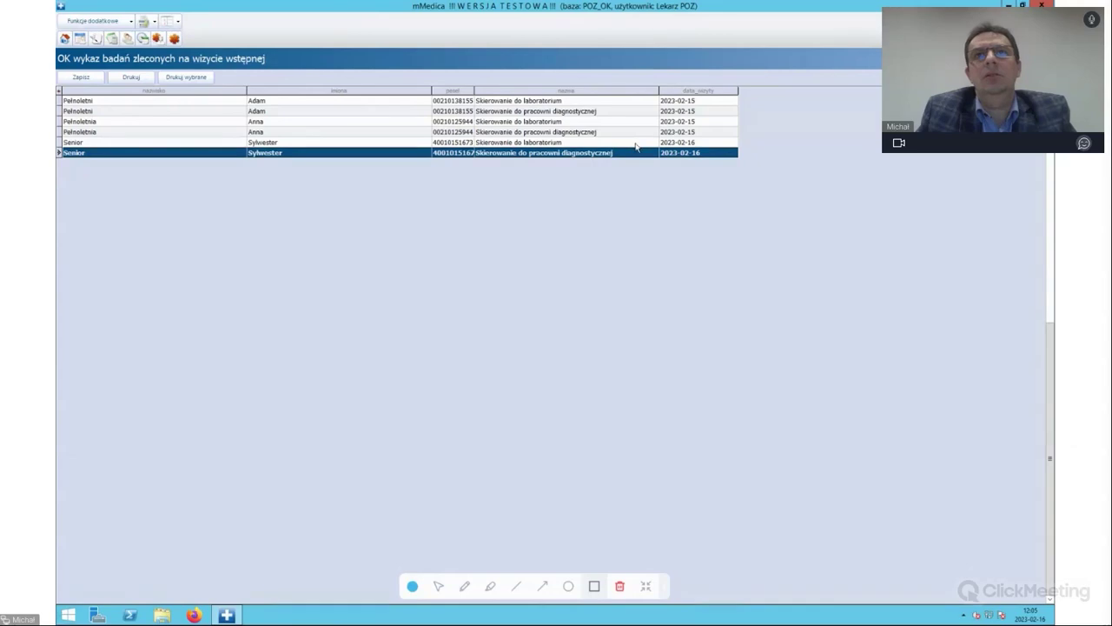
left_click(642, 144)
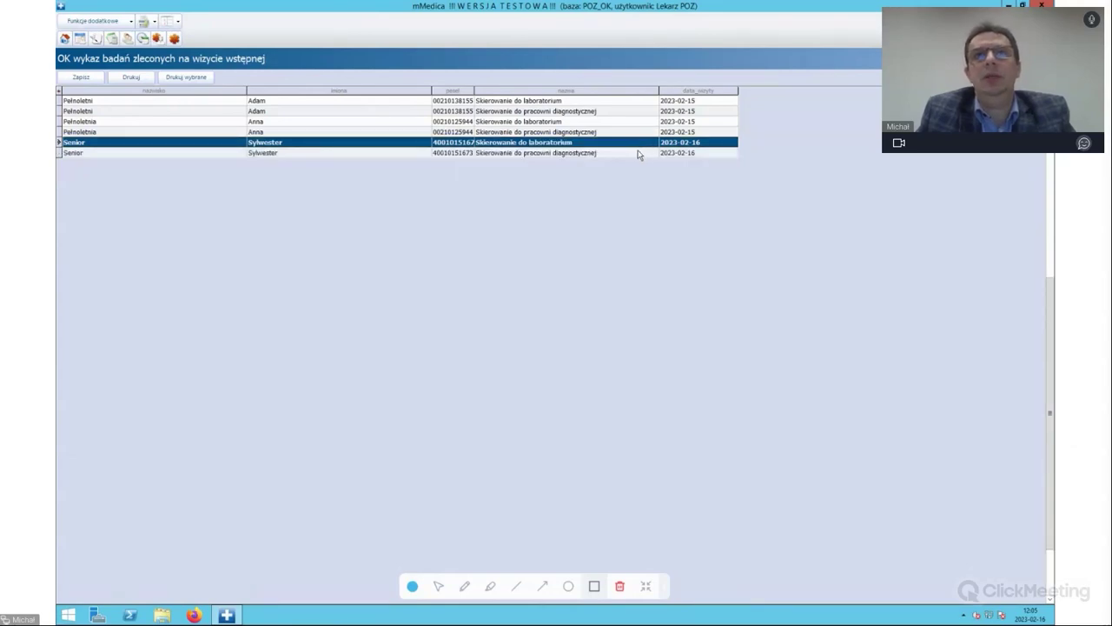
left_click(639, 153)
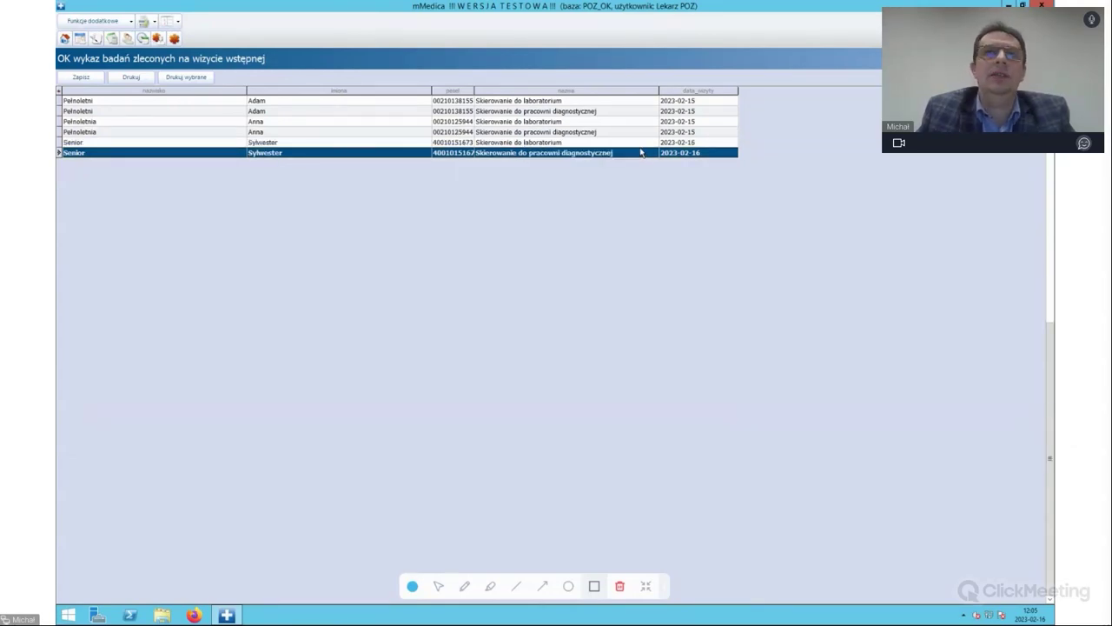
left_click(643, 144)
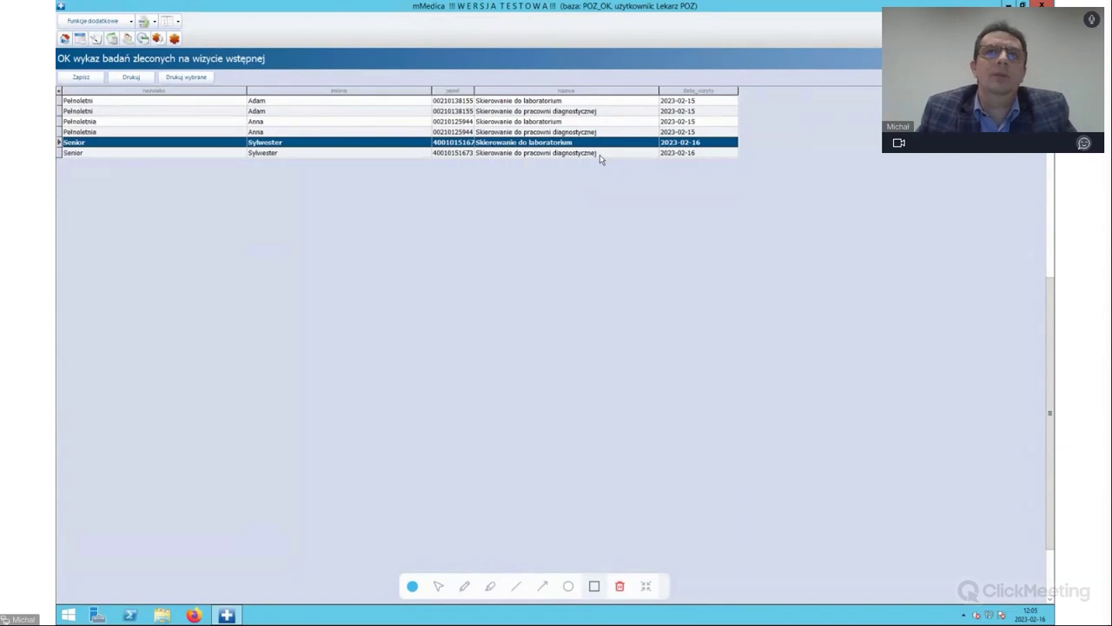
left_click(600, 154)
left_click(609, 146)
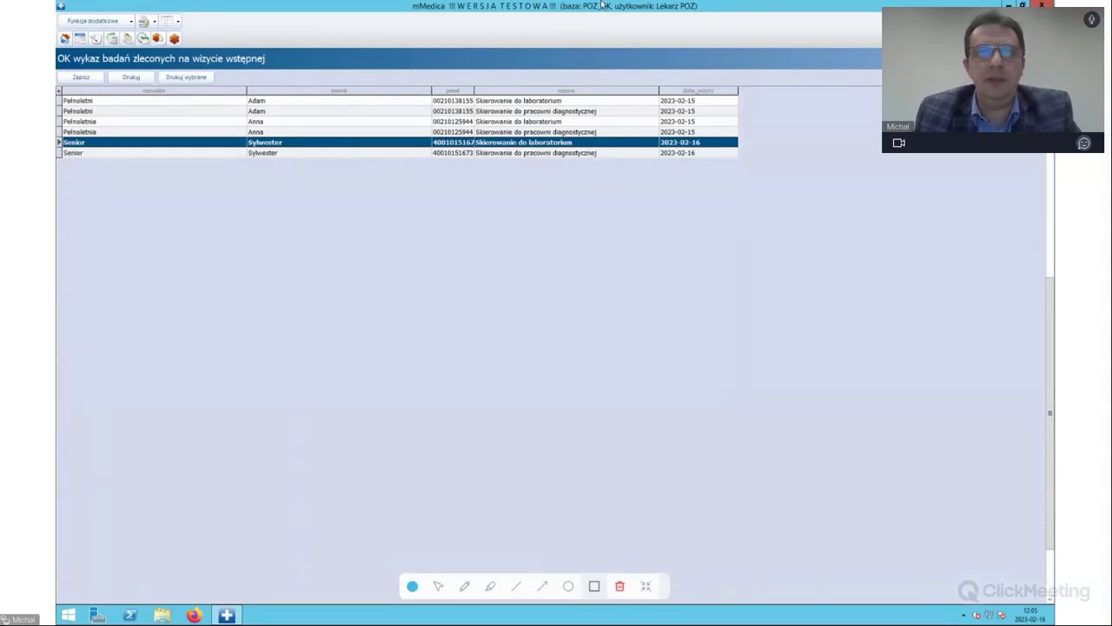
Switch to the office patient list and start a new NFZ visit for the 83-year-old patient, accepting the warnings.
mouse_move(603, 5)
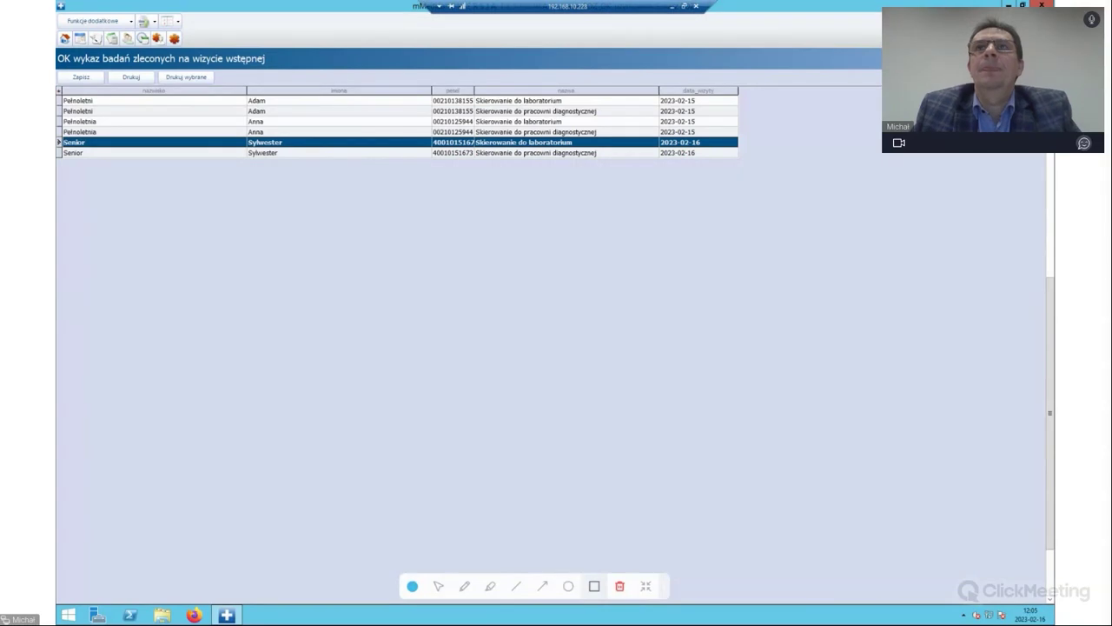
key("ctrl+Tab")
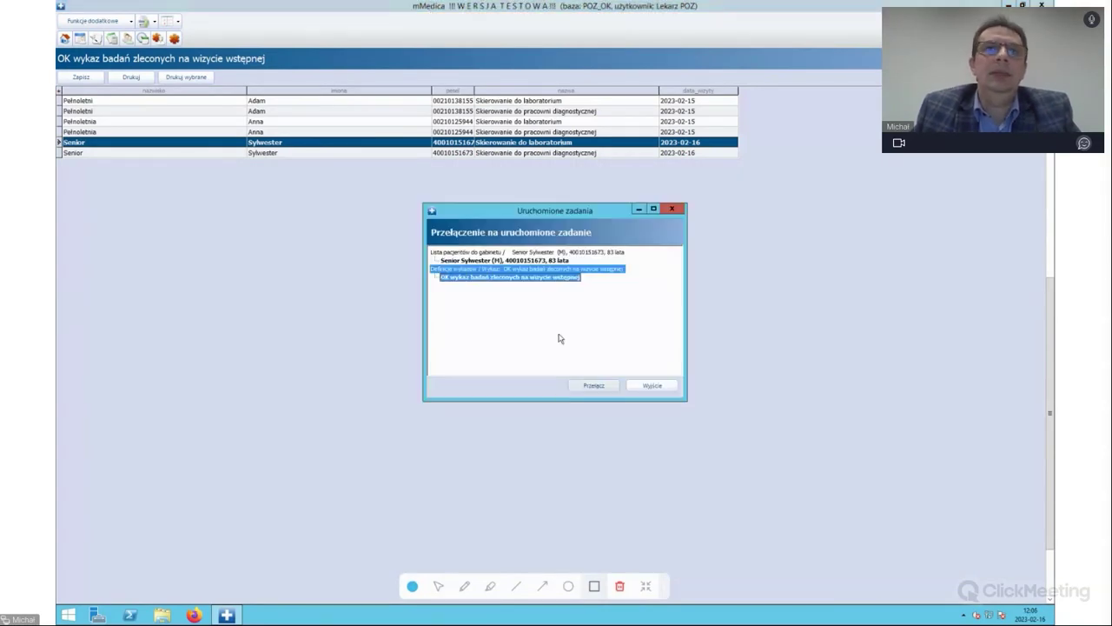
left_click(505, 259)
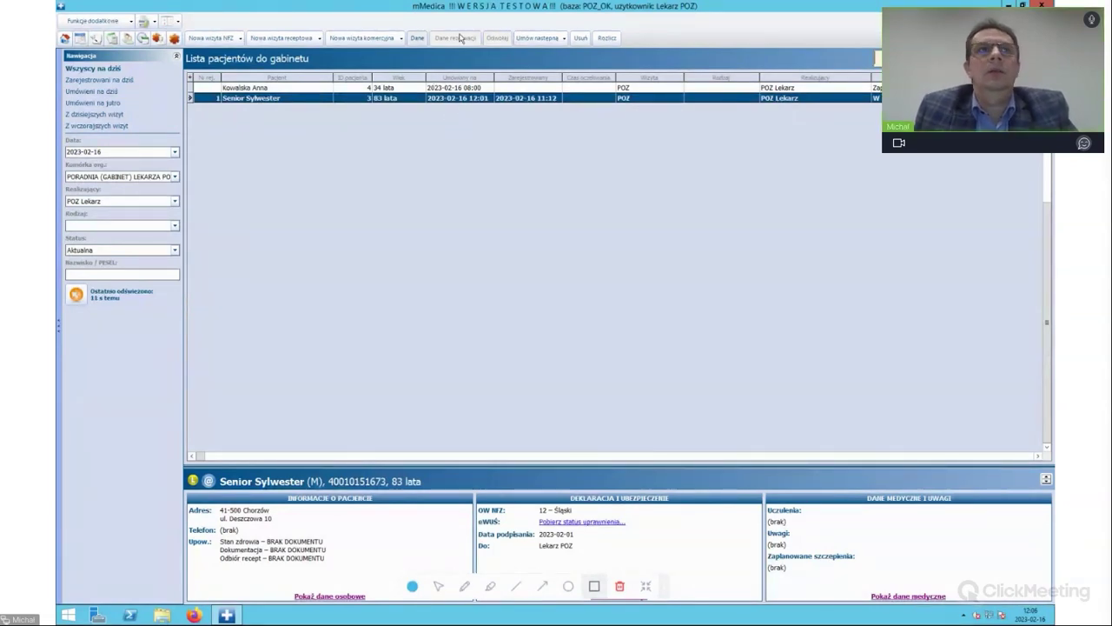
left_click(225, 40)
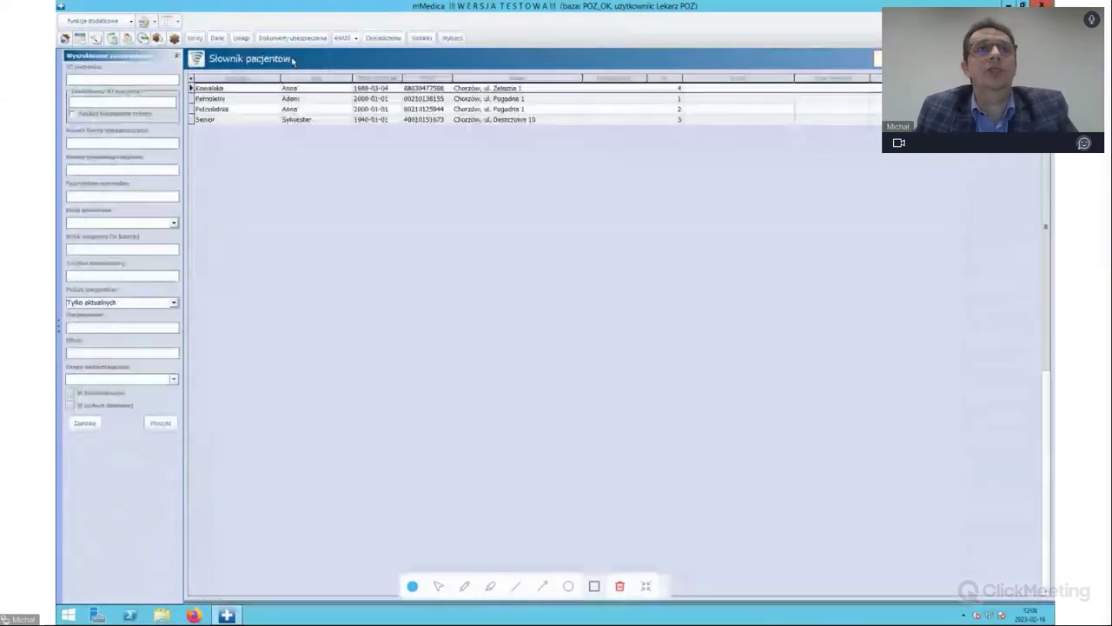
double_click(246, 120)
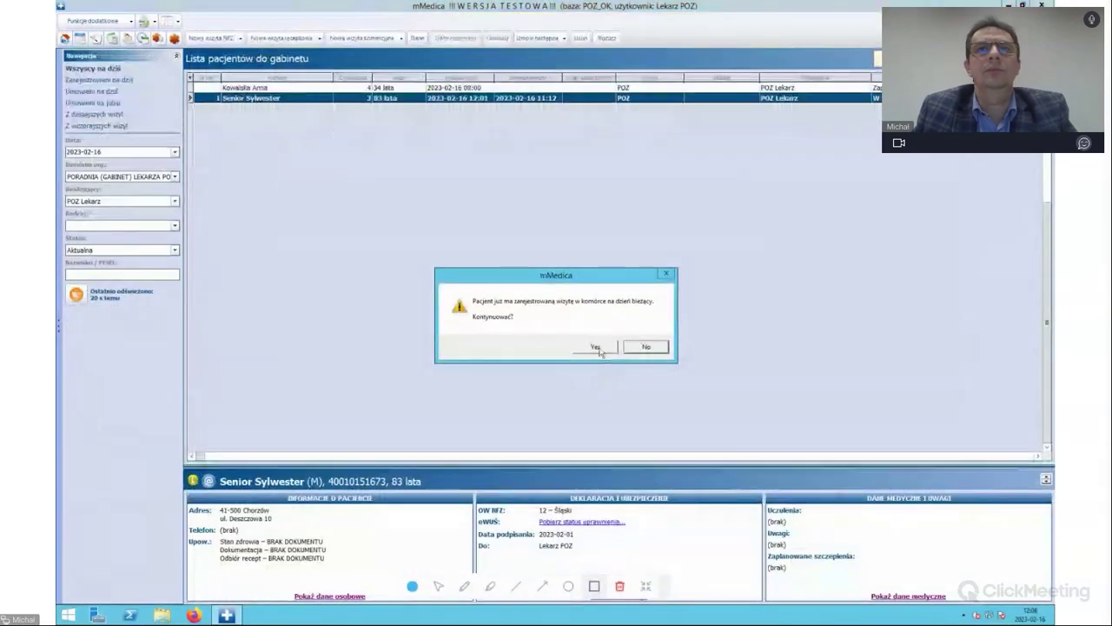
left_click(600, 350)
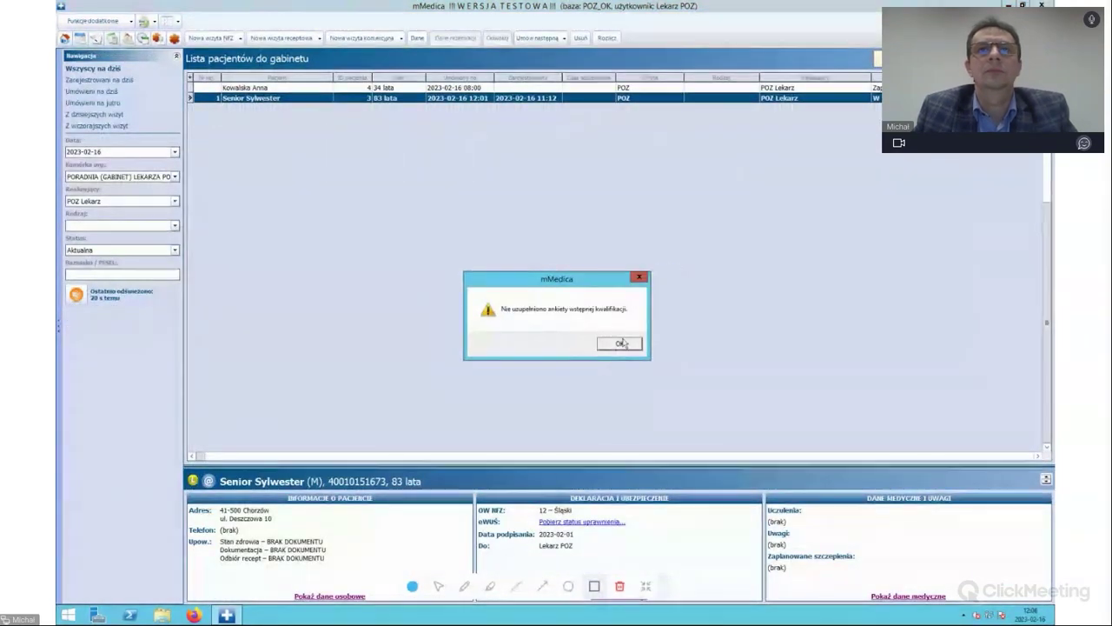
left_click(621, 343)
left_click(643, 352)
left_click(614, 345)
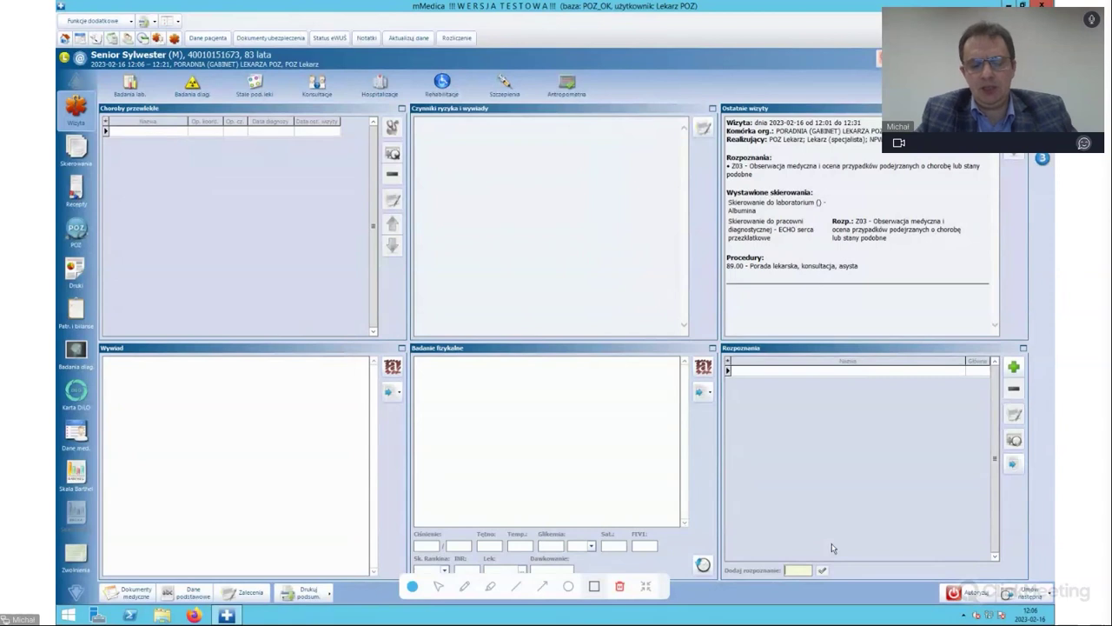
Add diagnosis I10 to the visit and include the patient in the linked circulatory disease dispensary group.
type("I10")
key("Return")
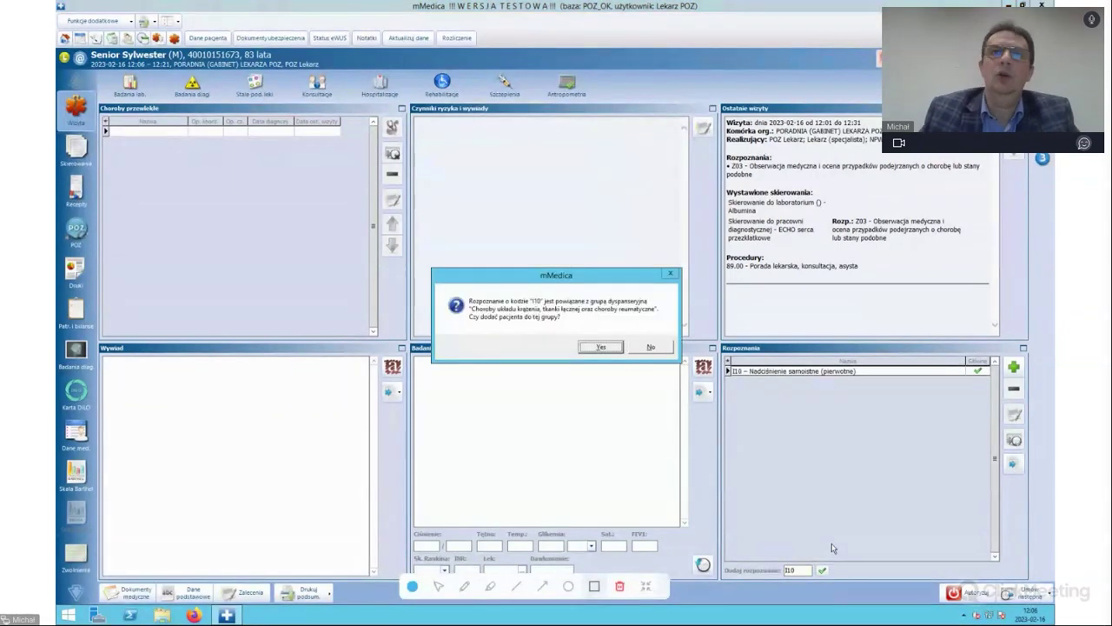
left_click(600, 348)
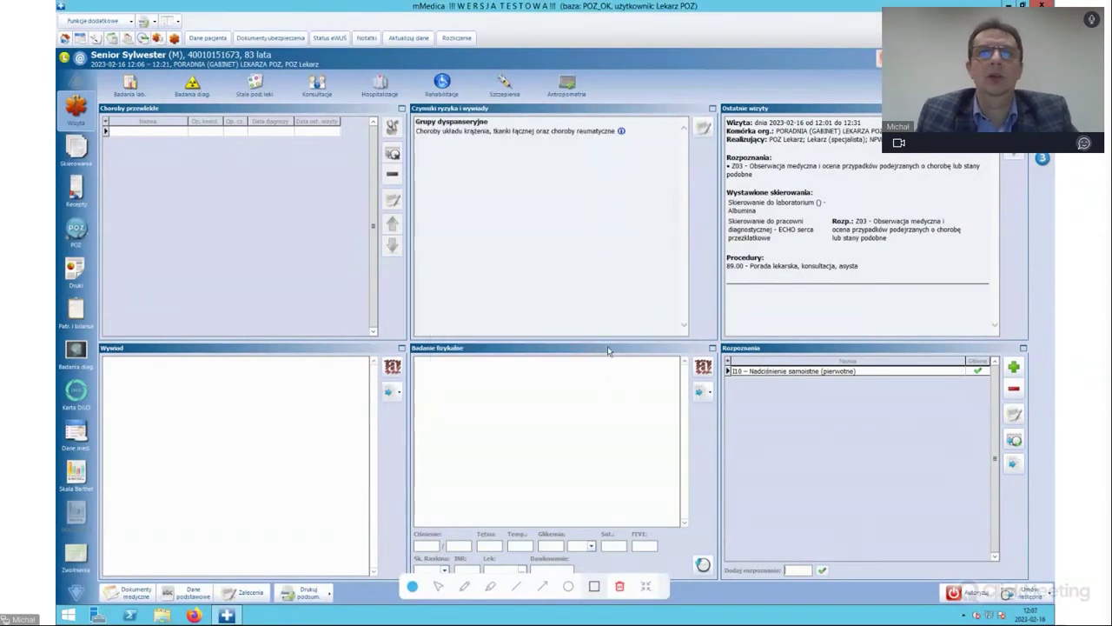
Add the I10 diagnosis to the patient's chronic diseases and select its entry there.
left_click(824, 371)
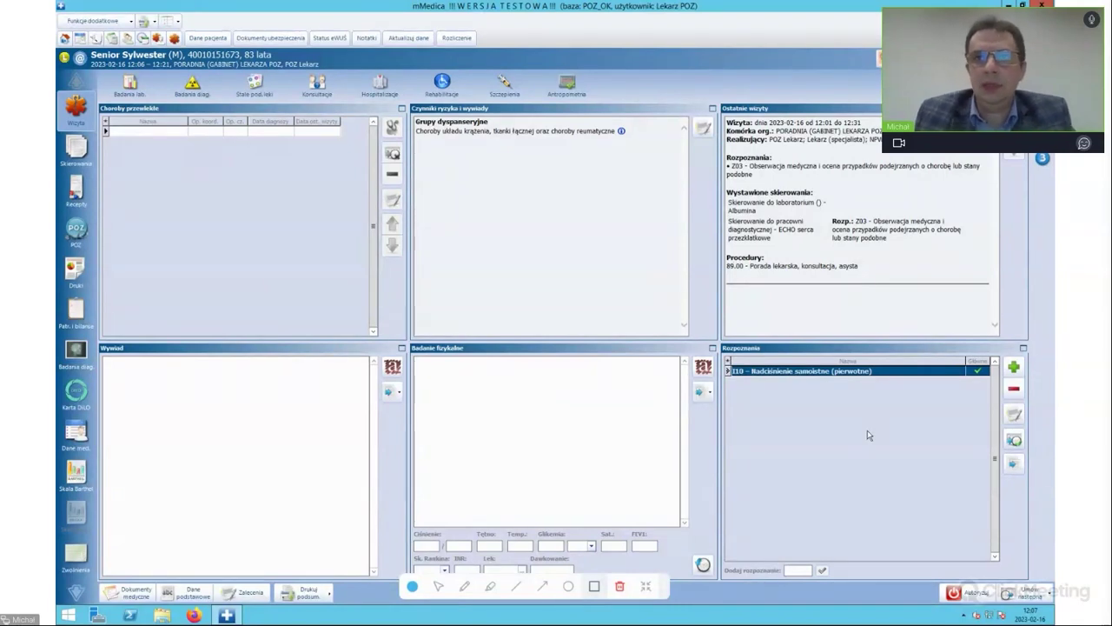
left_click(926, 376)
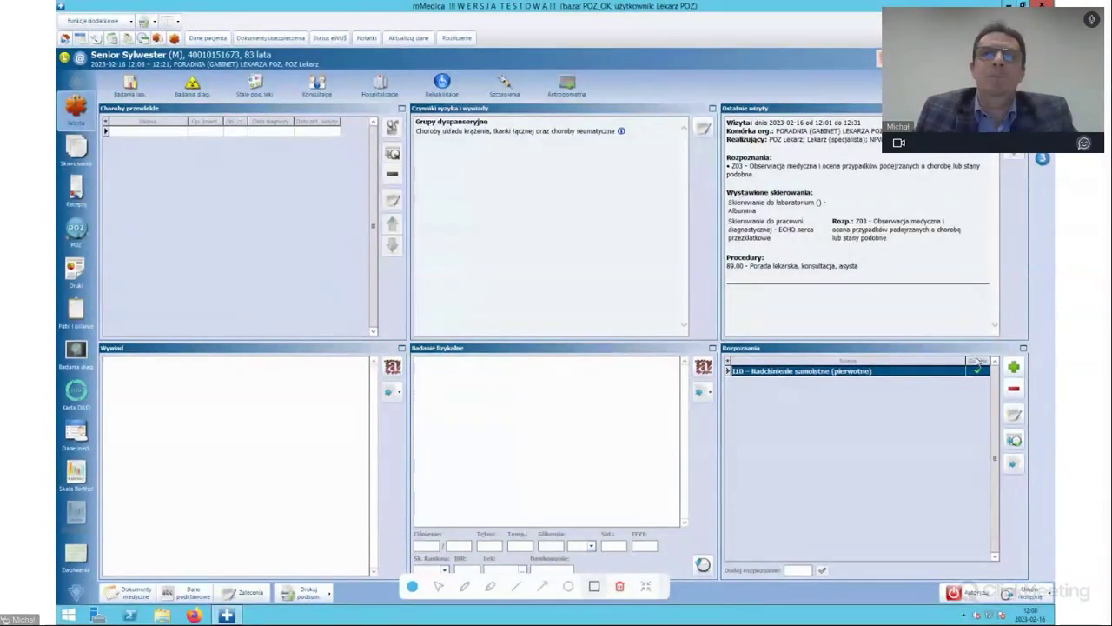
left_click(1014, 442)
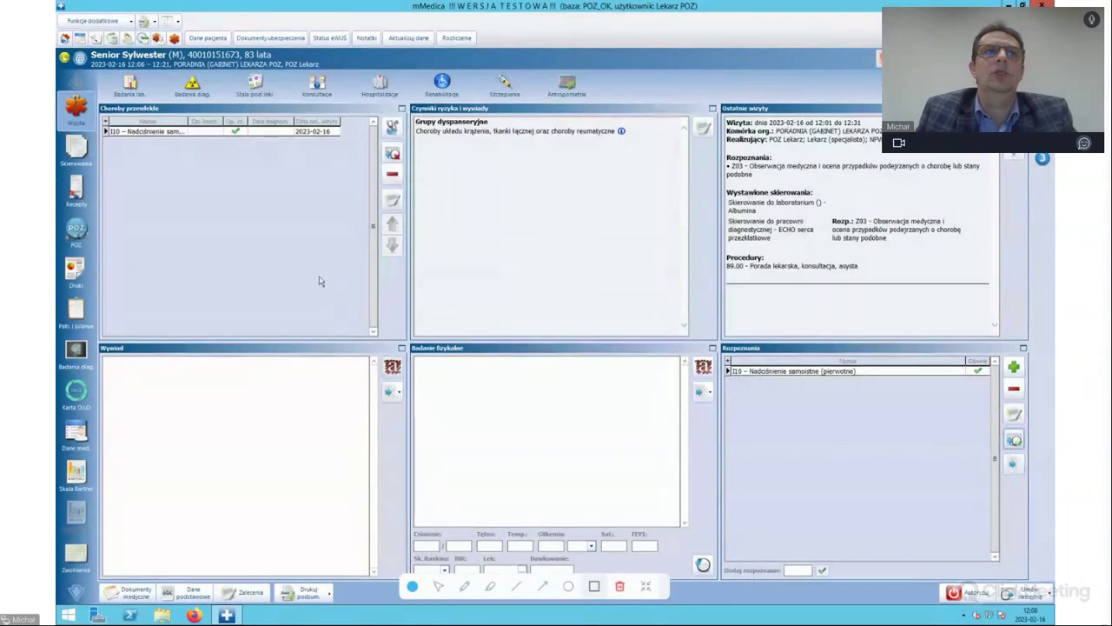
left_click(178, 131)
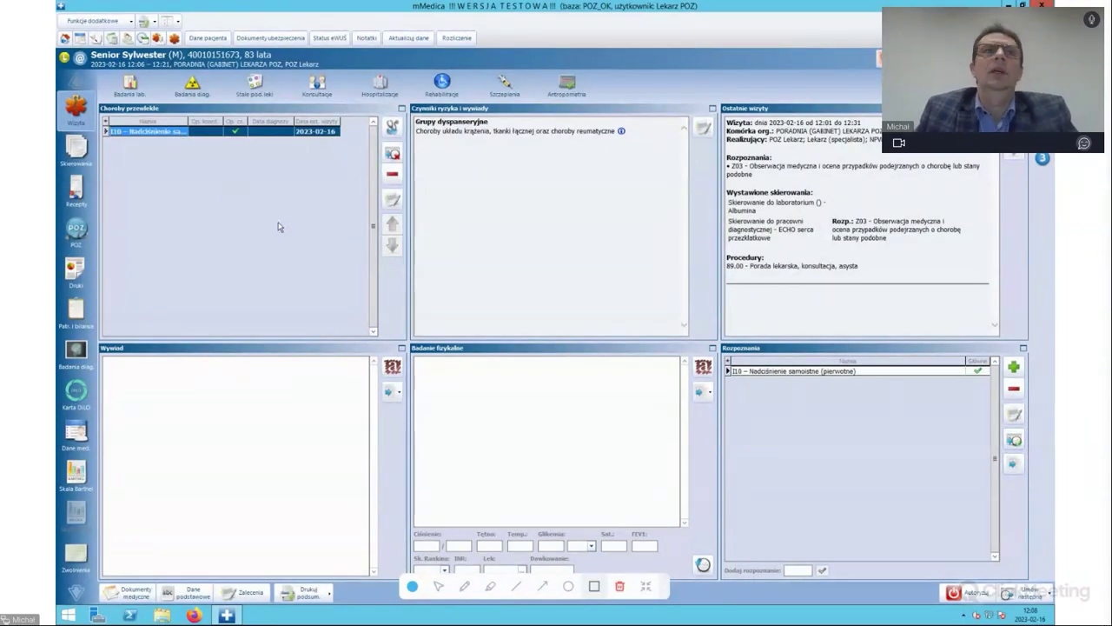
Prescribe the preferred drug Tritace 2,5 mg as permanently administered, add it to the prescription and check the list of regular drugs.
left_click(78, 196)
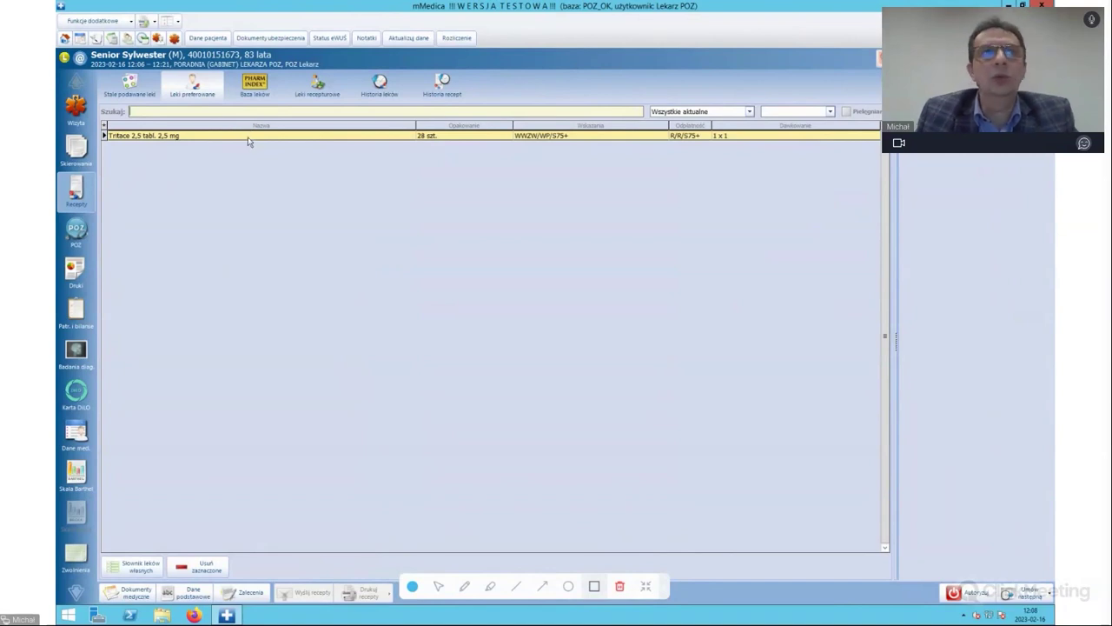
double_click(193, 138)
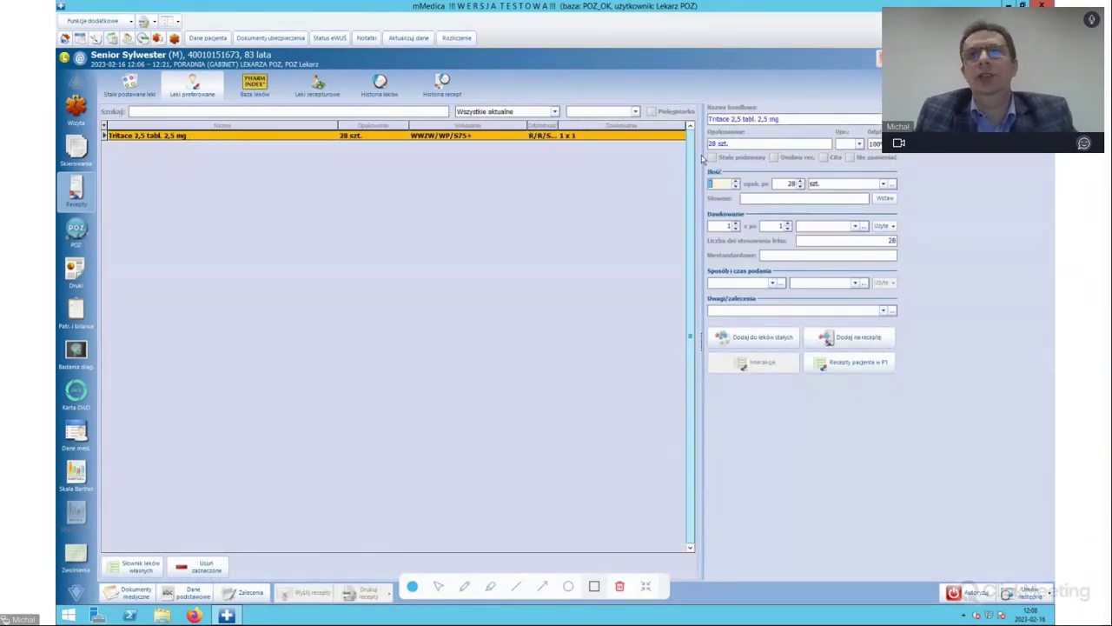
left_click(713, 158)
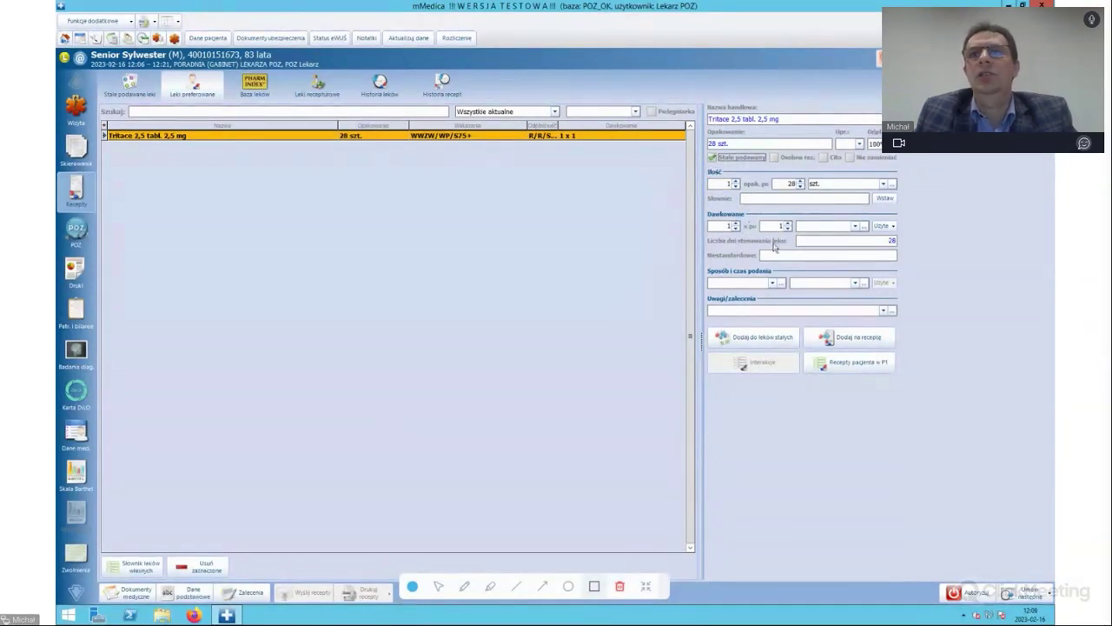
left_click(850, 338)
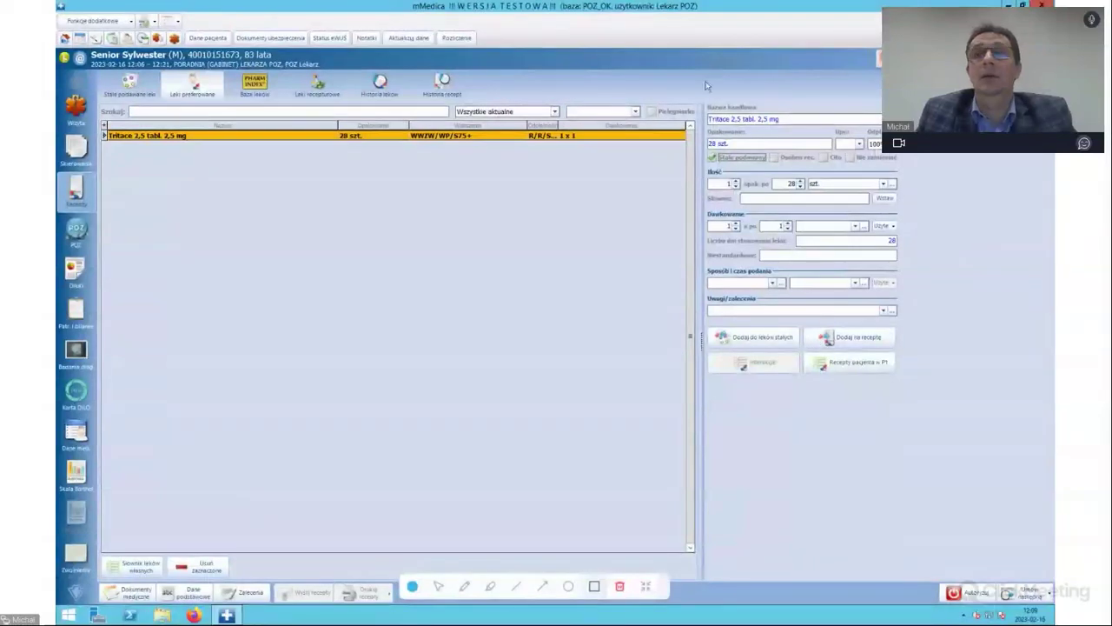
left_click(873, 339)
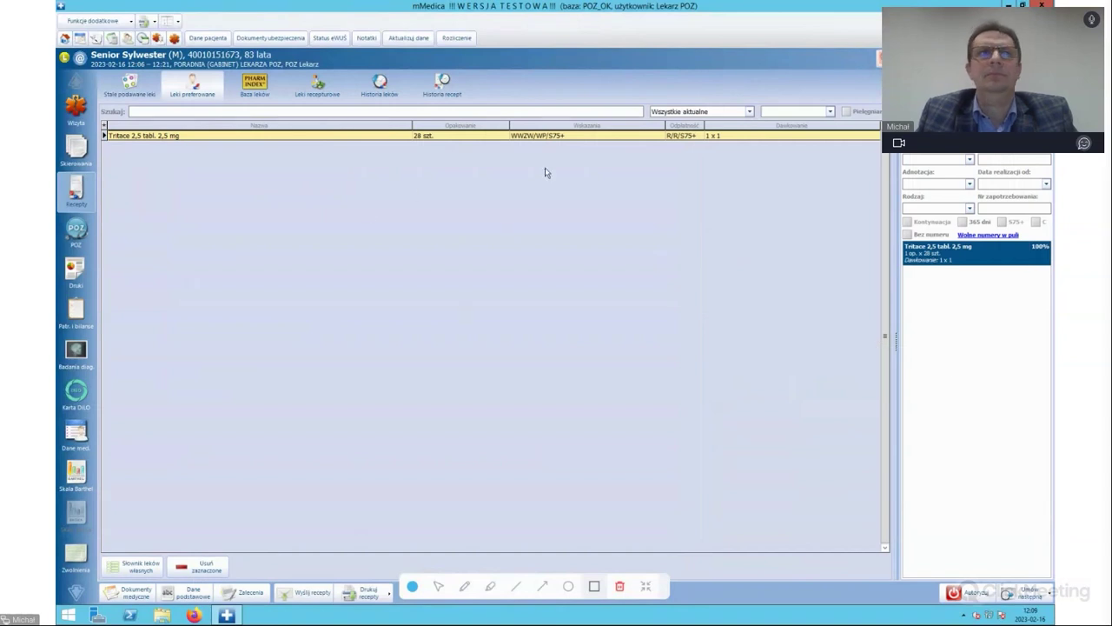
left_click(129, 85)
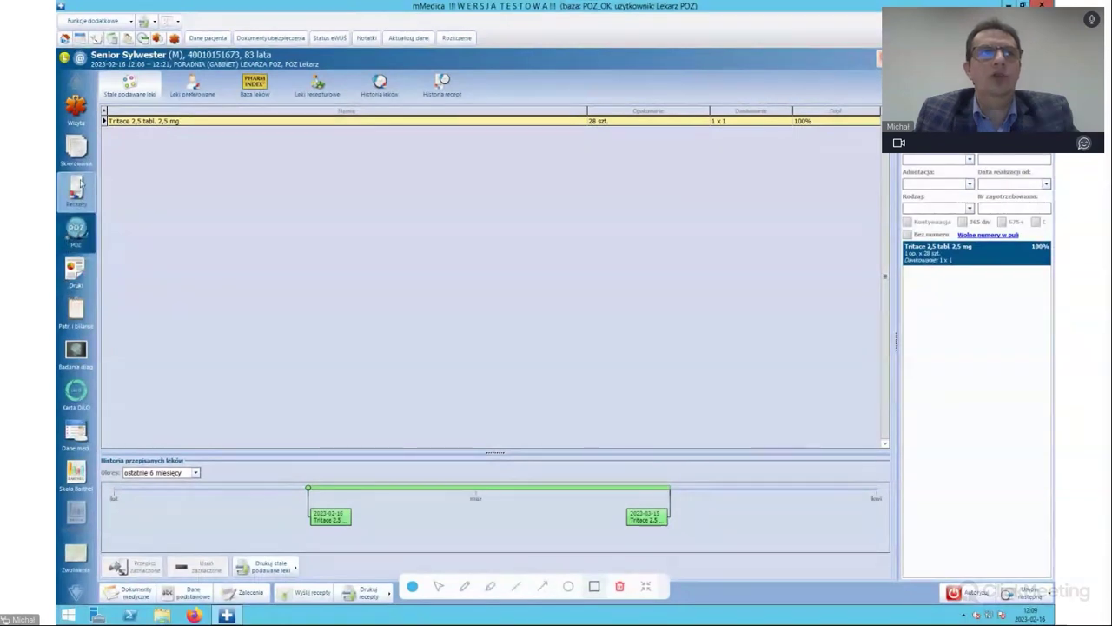
Create a laboratory referral without choosing a laboratory and add the C55 test, peripheral blood count with differential and platelets.
left_click(76, 149)
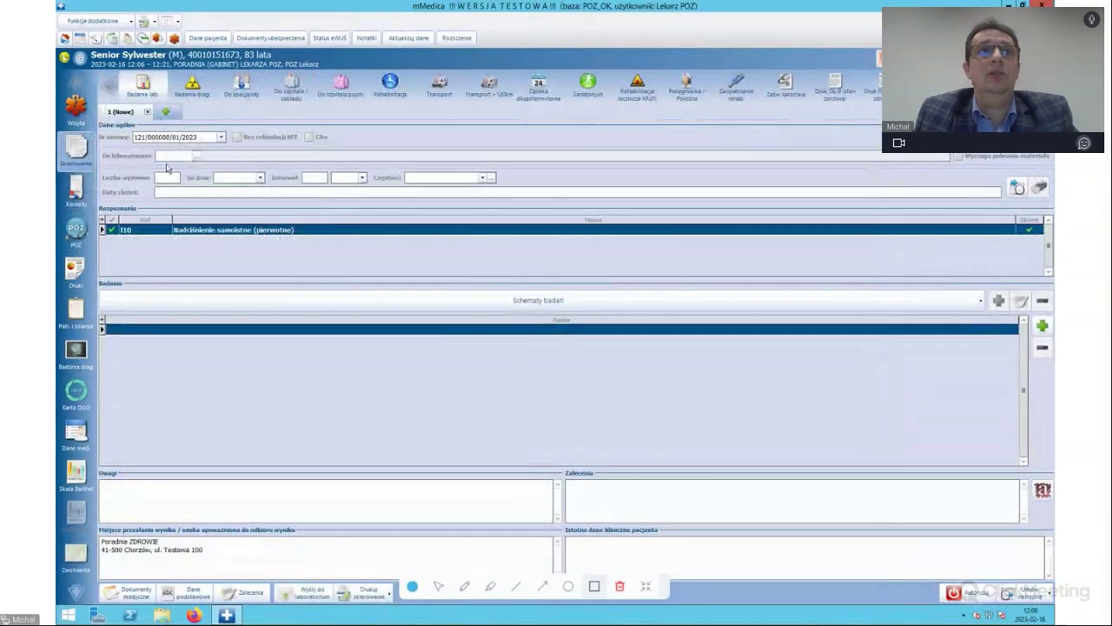
left_click(143, 88)
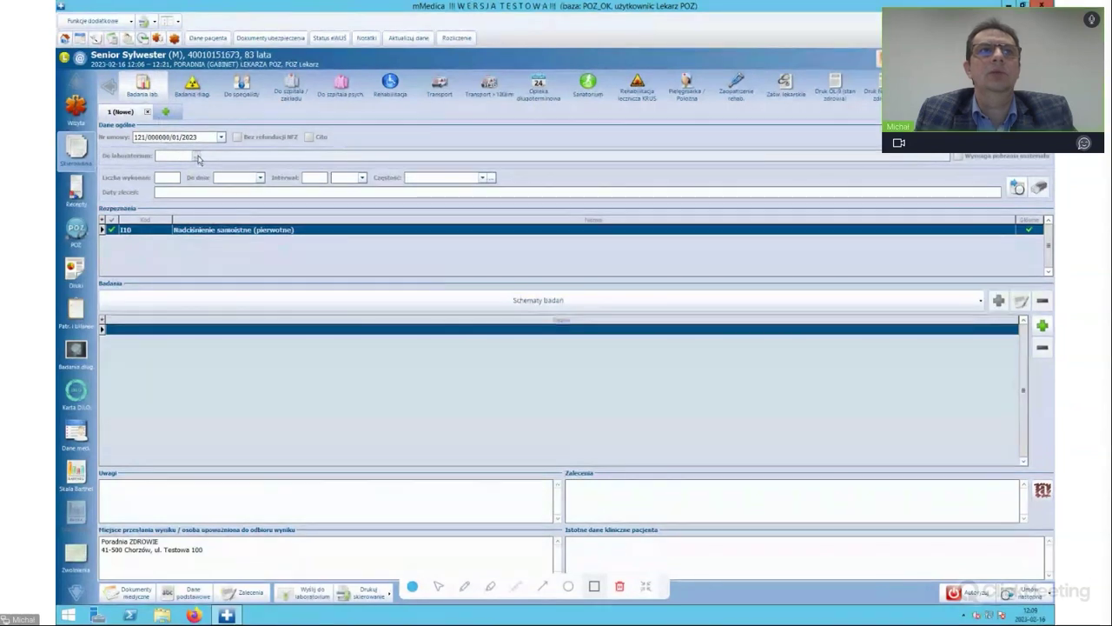
left_click(196, 156)
left_click(461, 209)
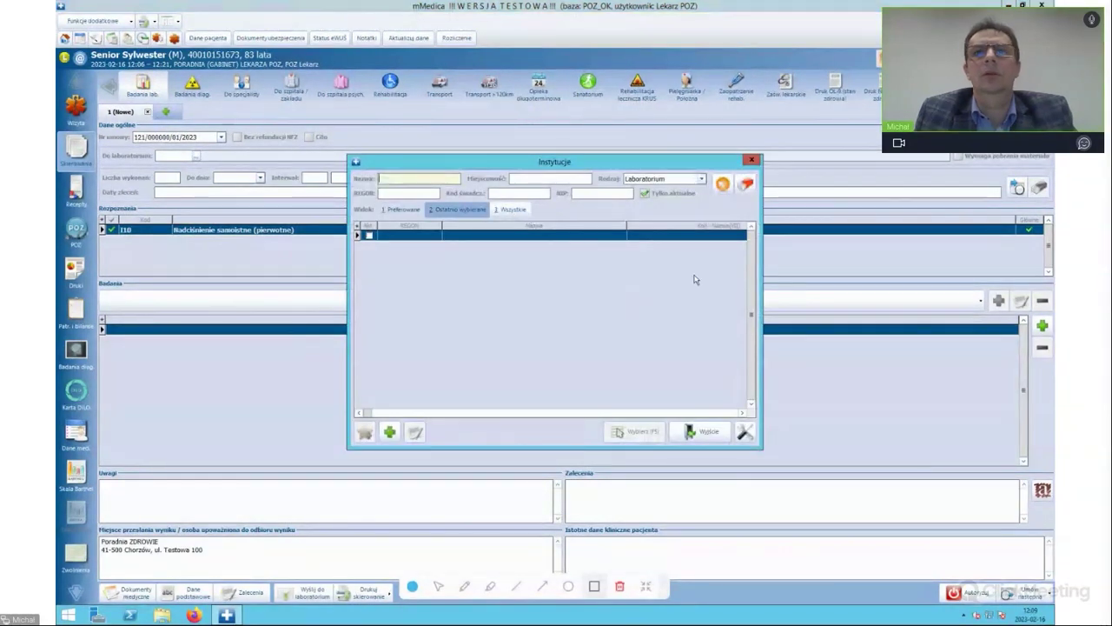
left_click(707, 431)
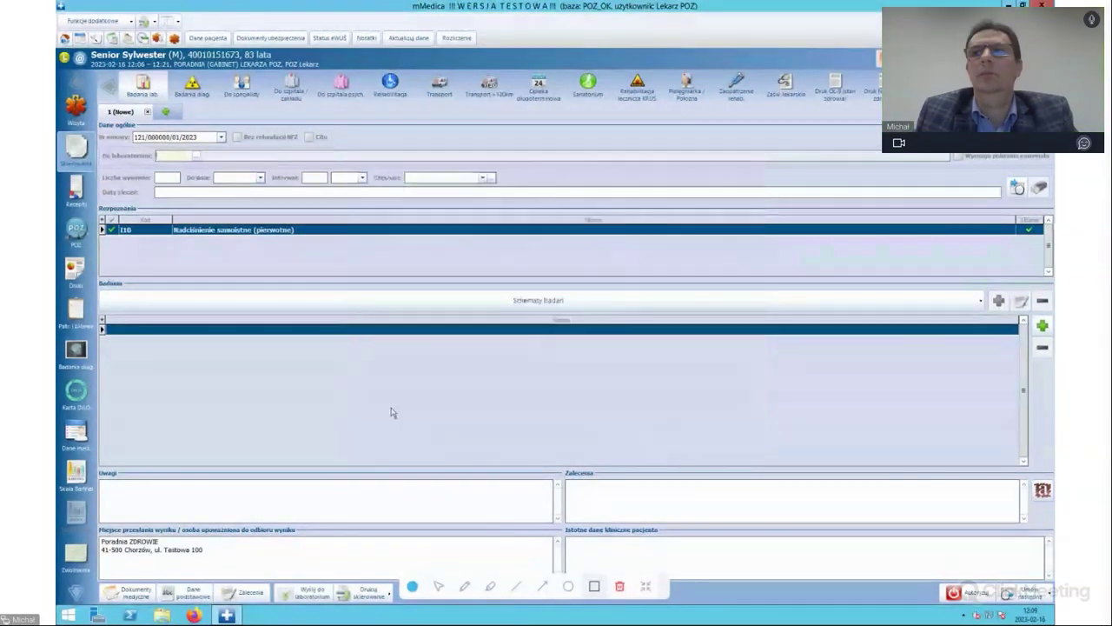
left_click(1042, 326)
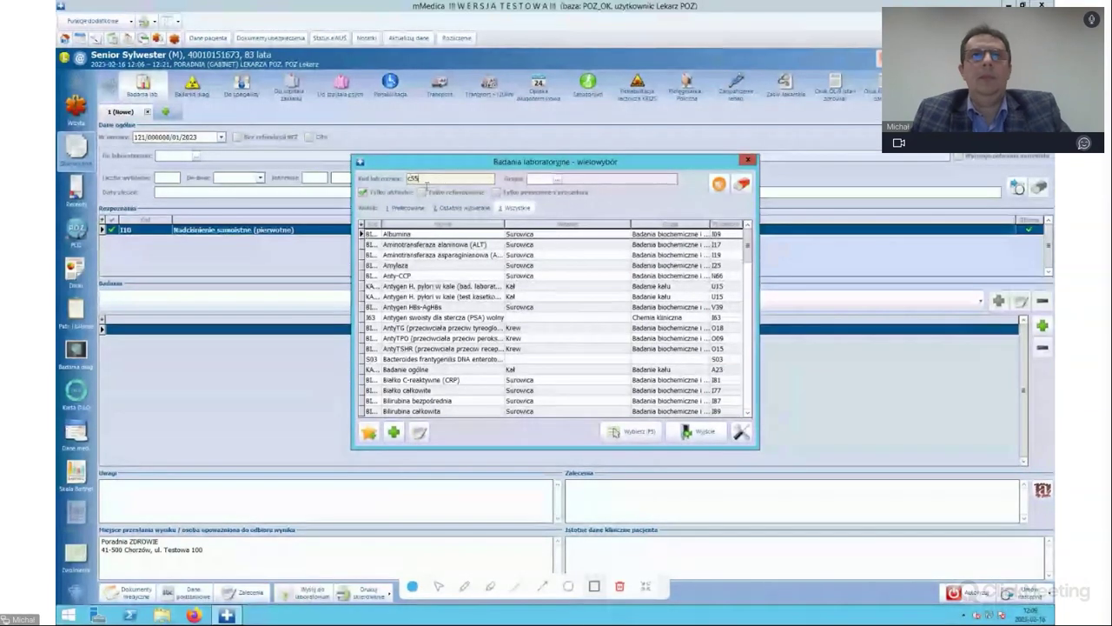
type("55")
left_click(634, 432)
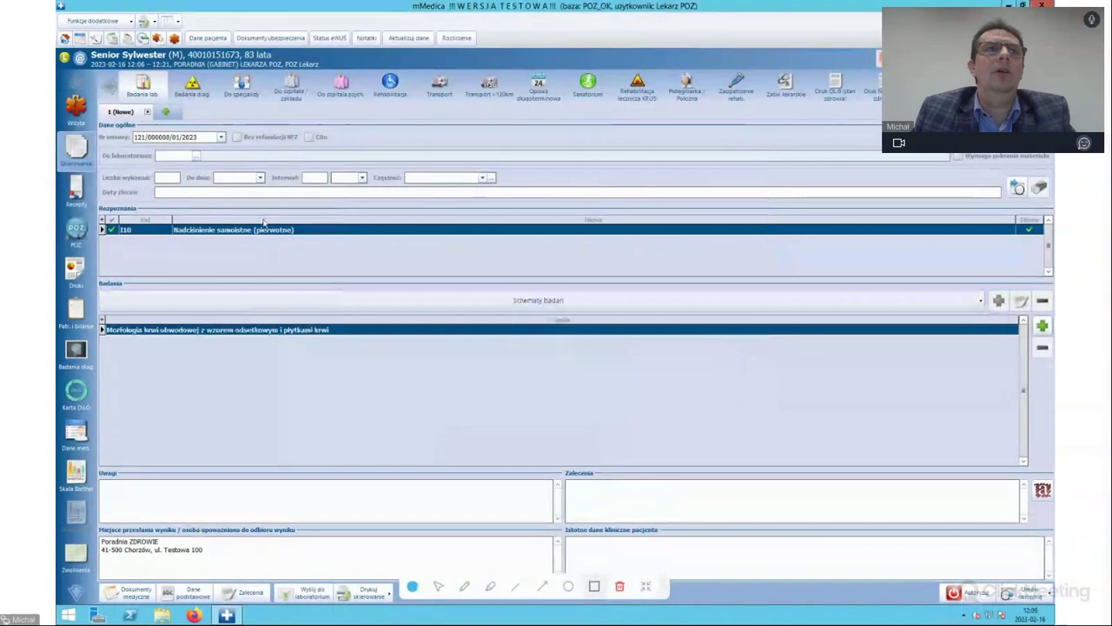
Create a diagnostic referral and choose ECHO serca przezklatkowe as the examination, searching for "echo".
left_click(192, 87)
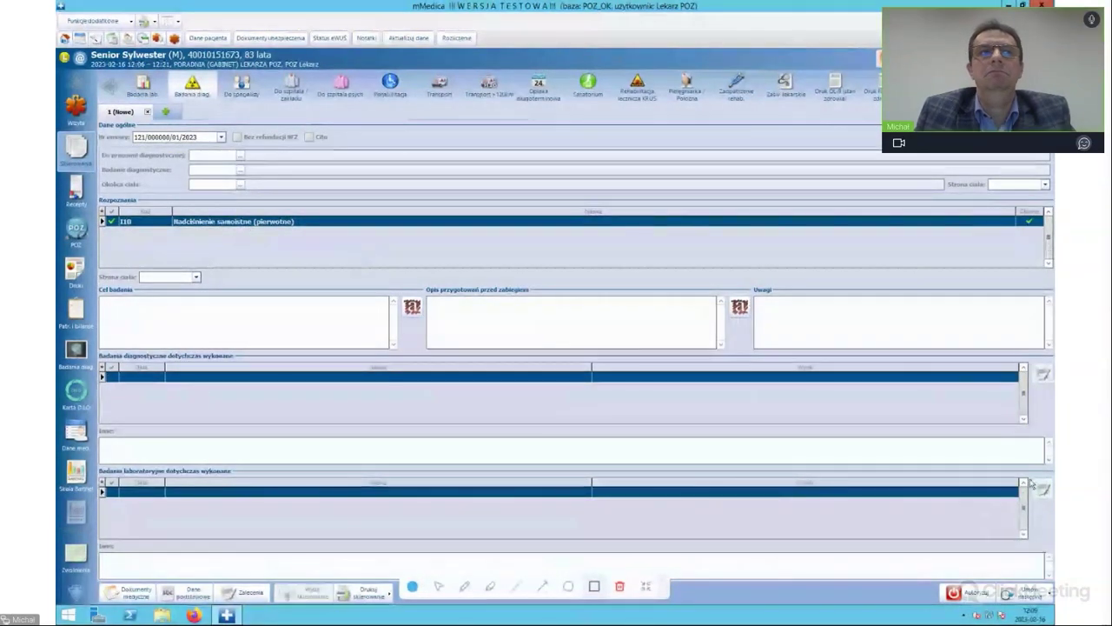
left_click(239, 170)
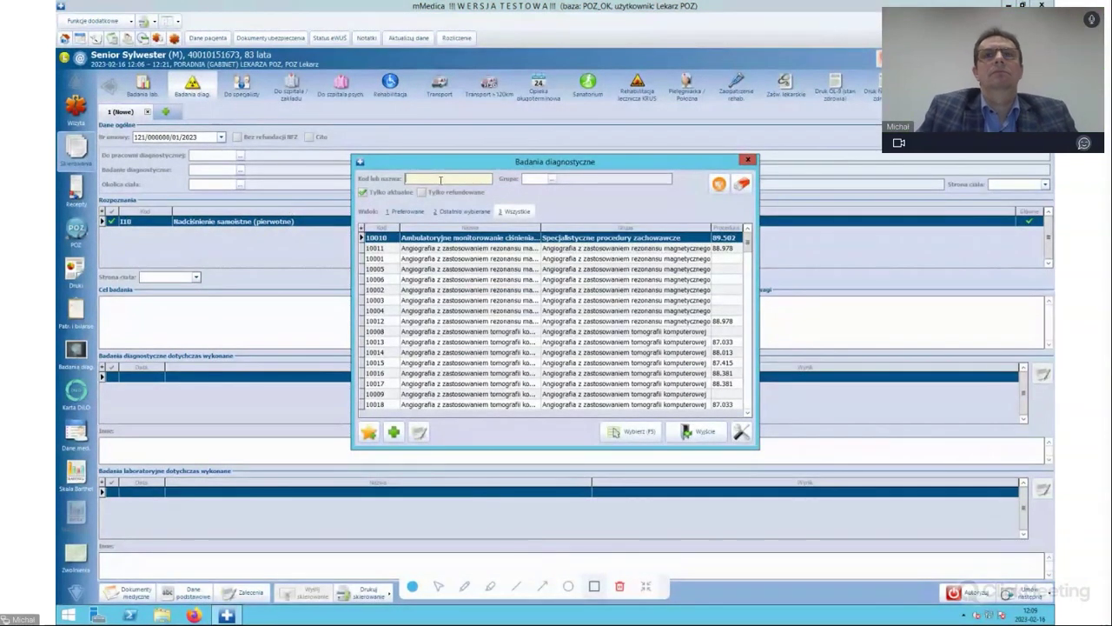
type("echo")
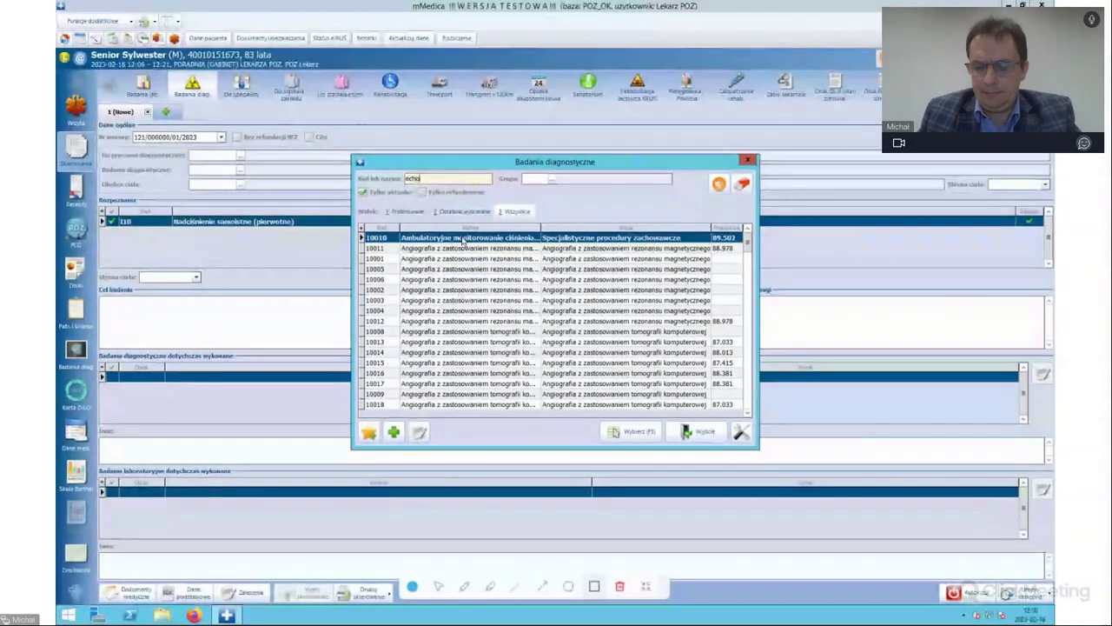
left_click(507, 237)
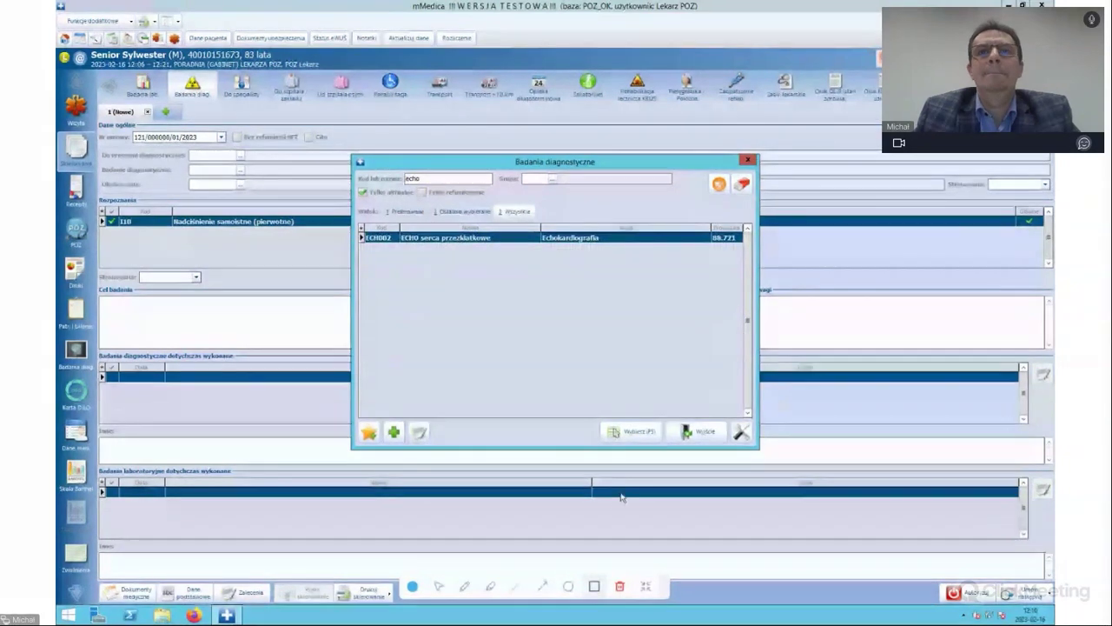
left_click(633, 431)
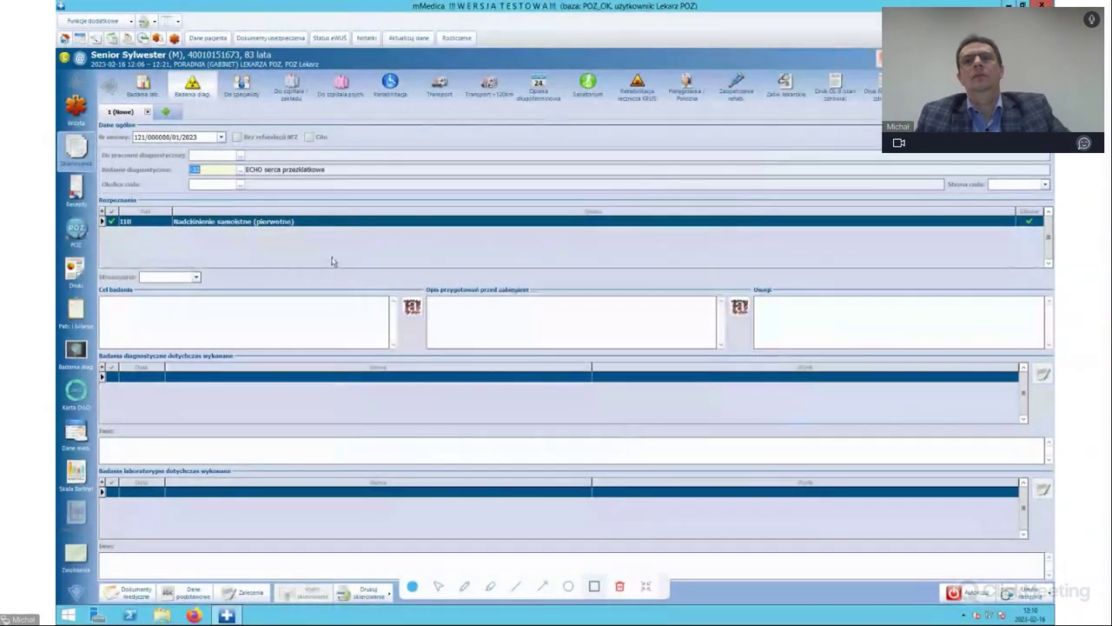
Review the visit's I10 diagnosis and the regularly administered Tritace 2,5 mg, and open the patient's POZ section.
left_click(77, 108)
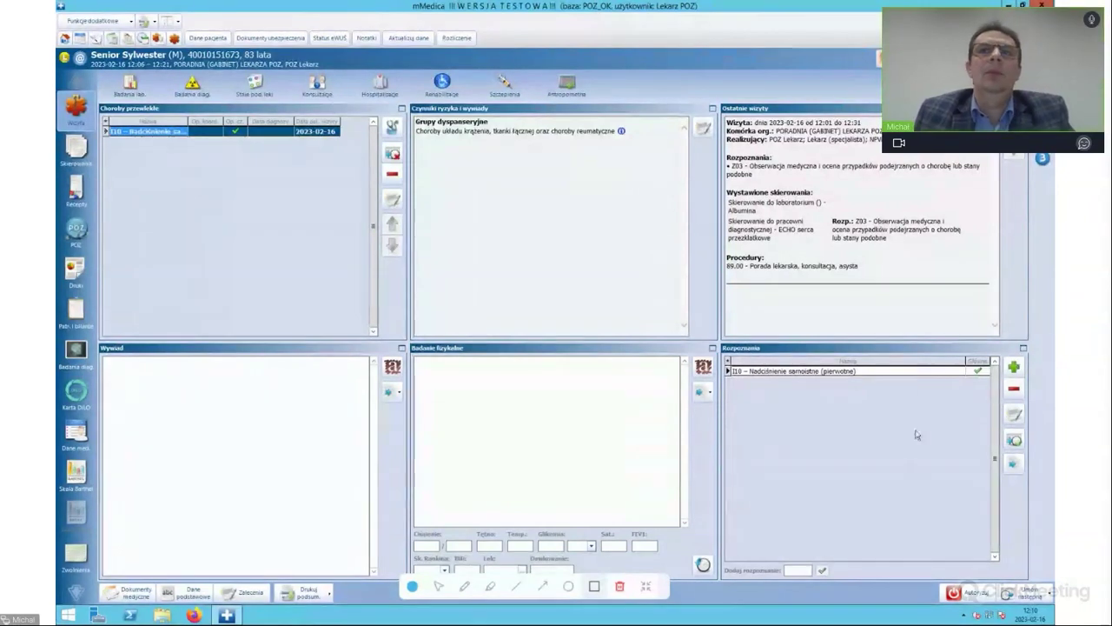
left_click(834, 371)
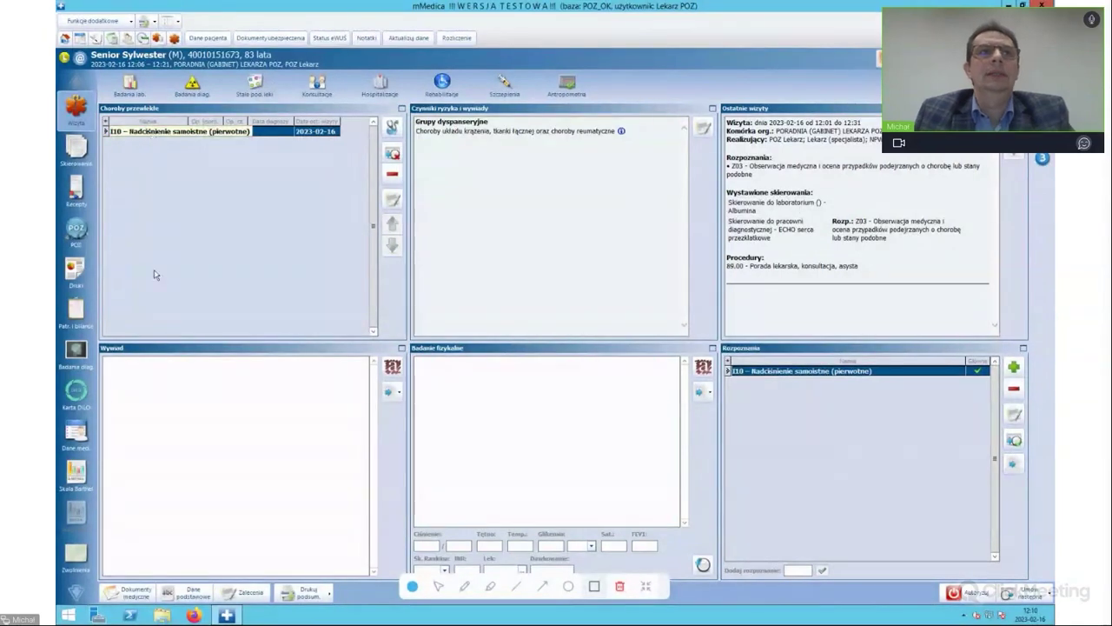
left_click(76, 188)
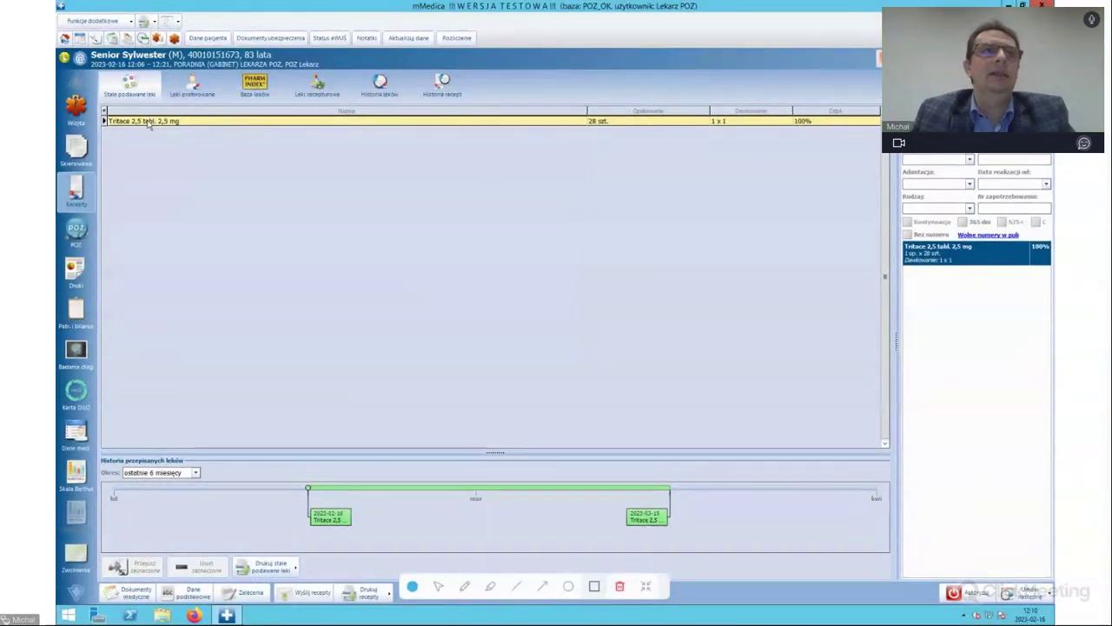
left_click(148, 122)
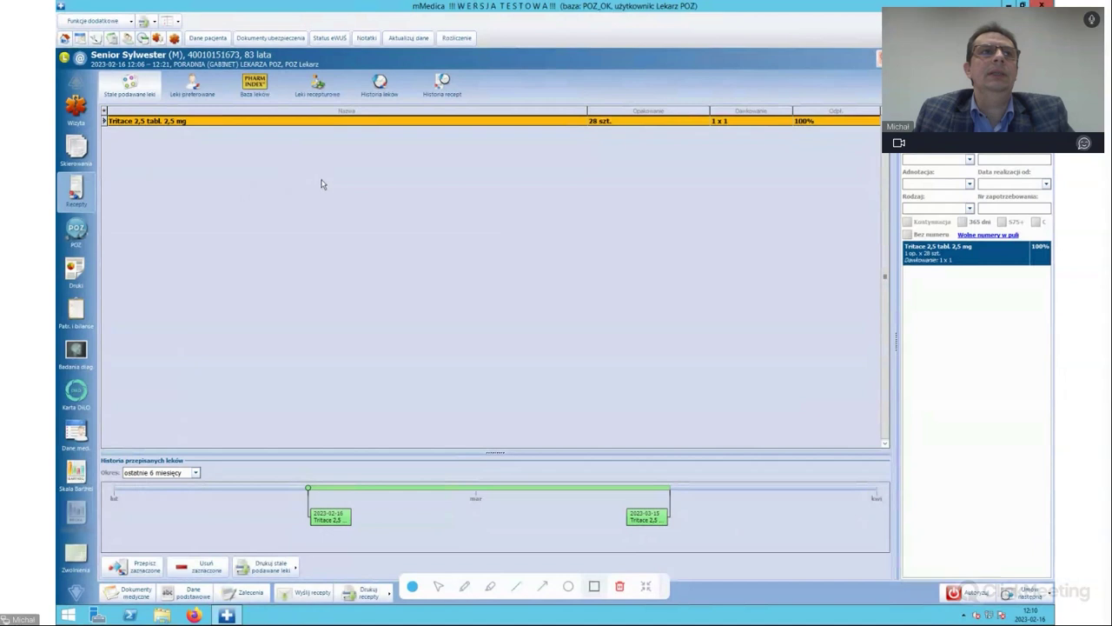
left_click(80, 232)
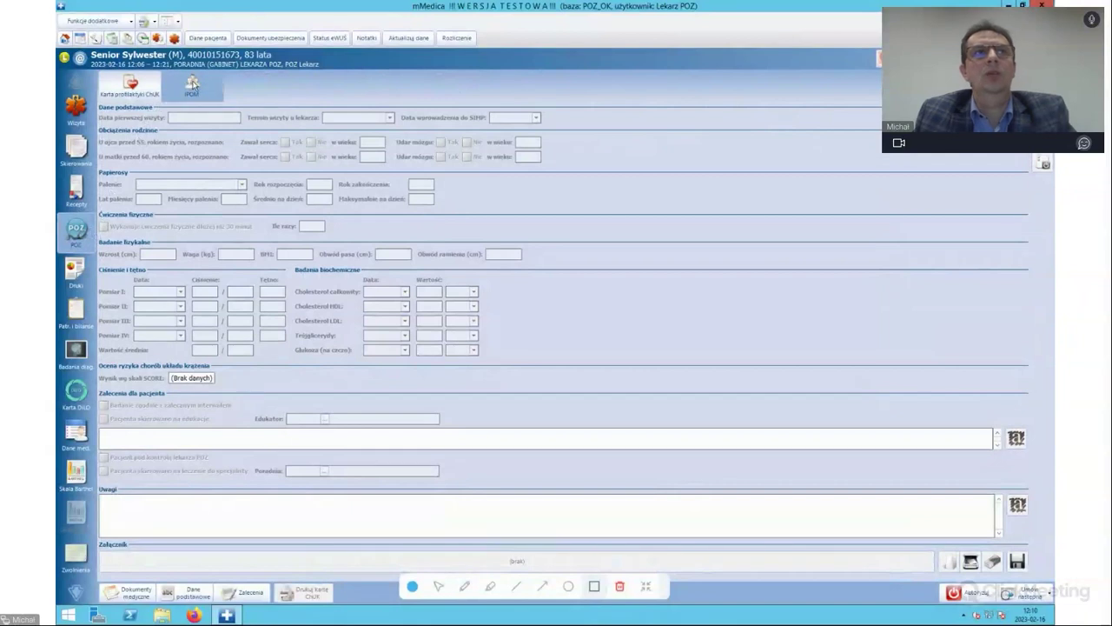
Open the patient's IPOM plan, set the general health status to Stabilny and enter the summary comment "komentarz".
left_click(192, 85)
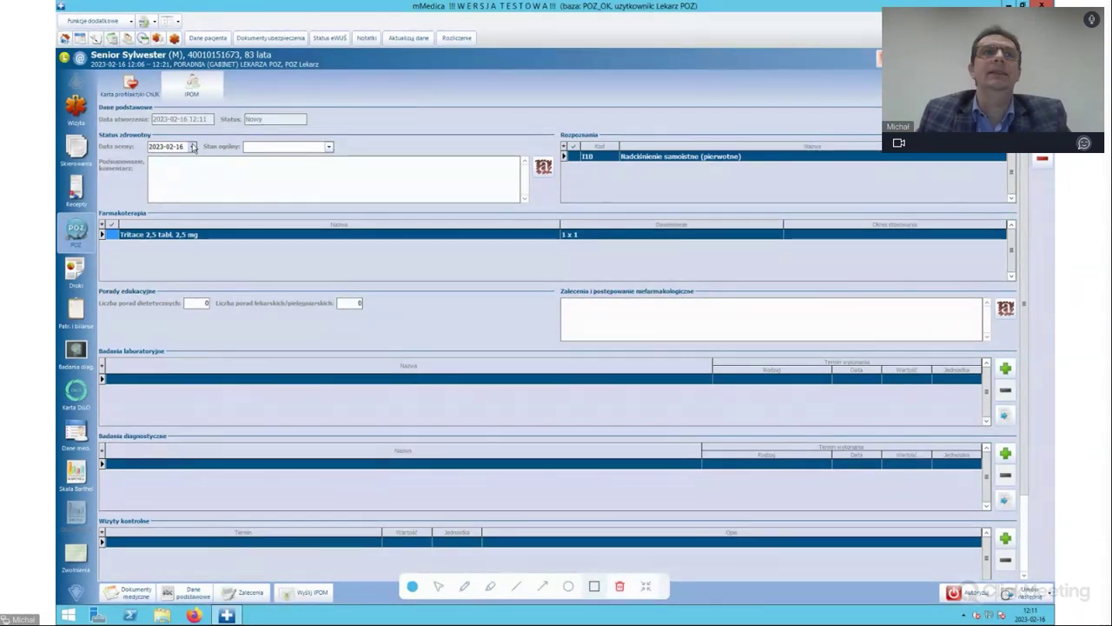
left_click(329, 147)
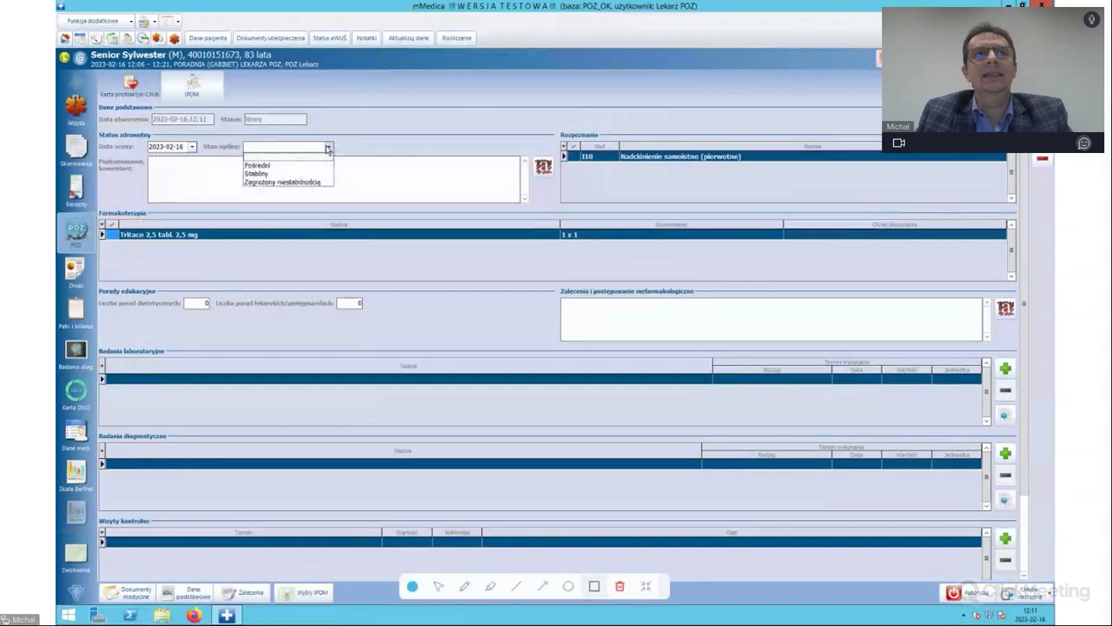
left_click(273, 173)
left_click(336, 174)
type("komentarz")
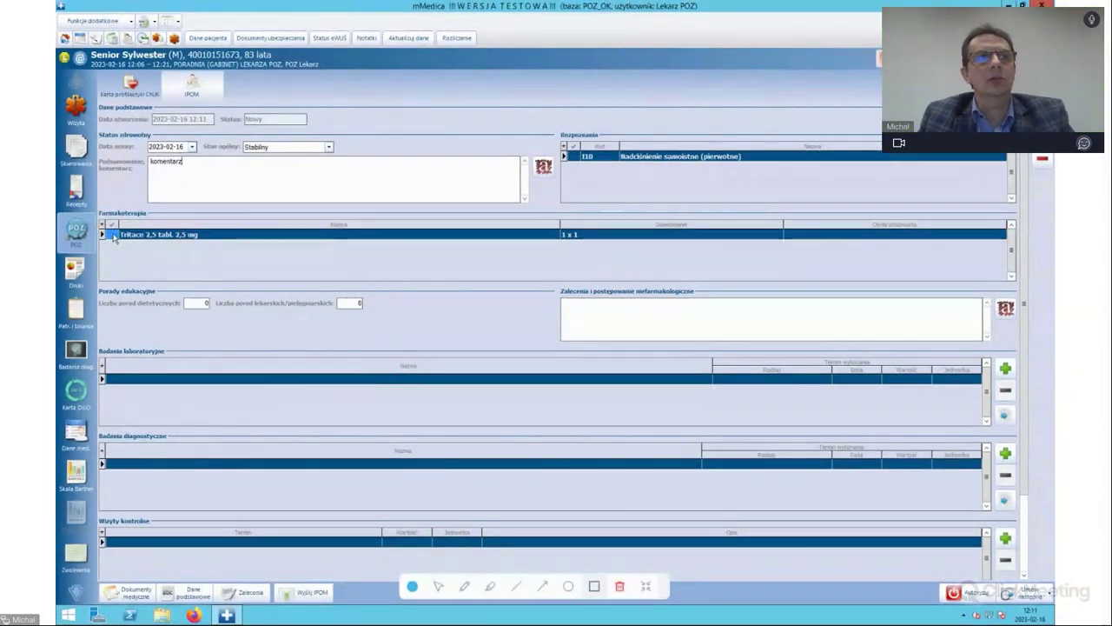
Include Tritace 2,5 mg in the plan's pharmacotherapy and enter "1 m." as its period of use.
left_click(112, 237)
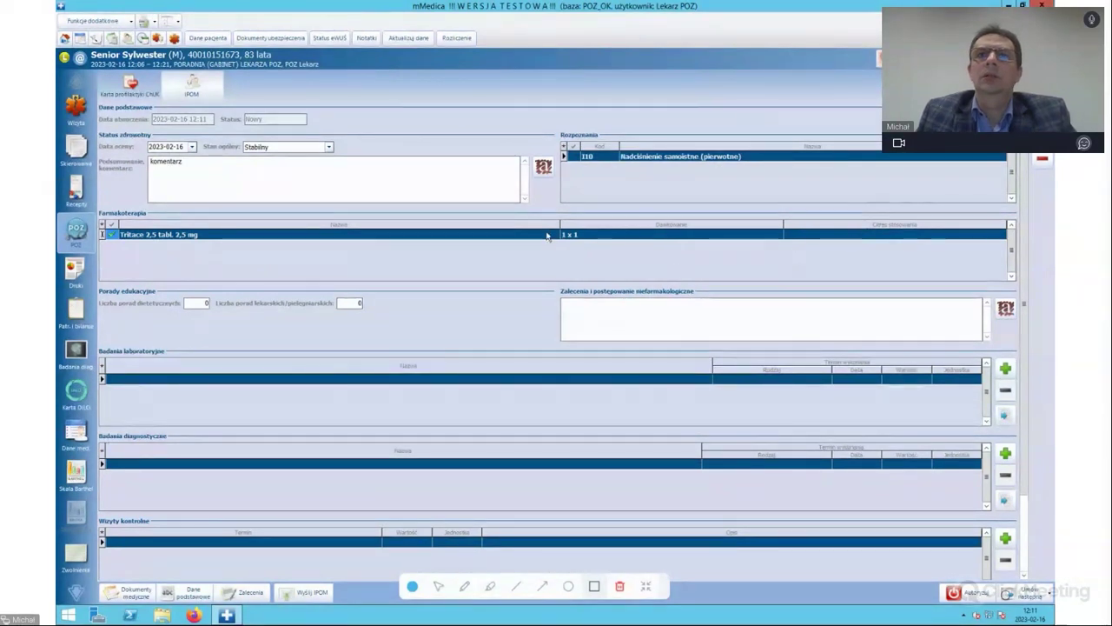
left_click(611, 240)
left_click(850, 239)
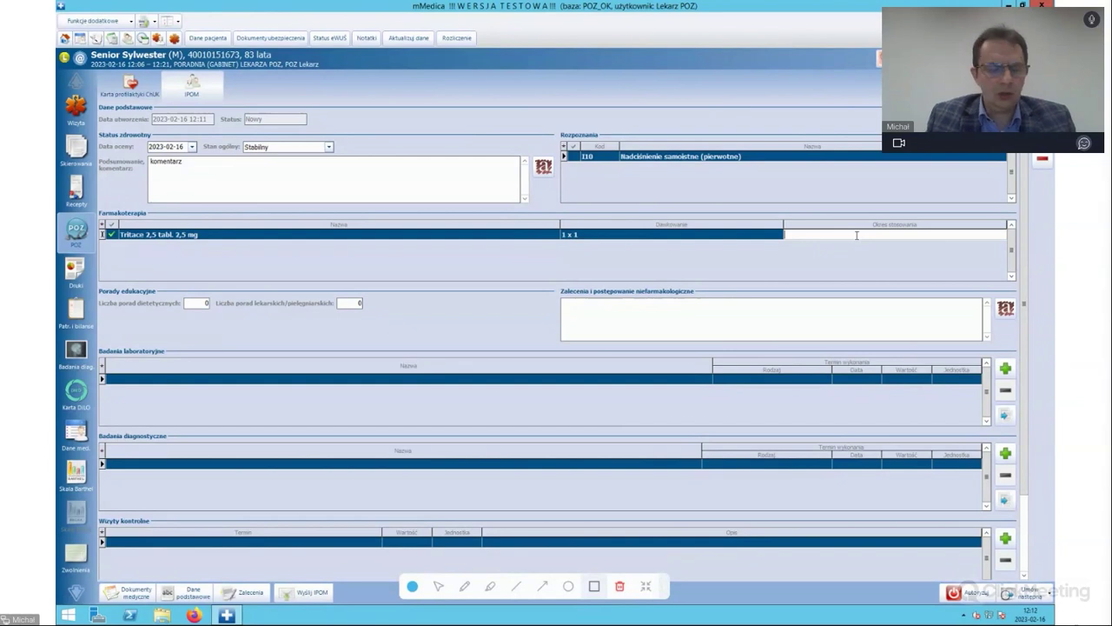
type("1 m.")
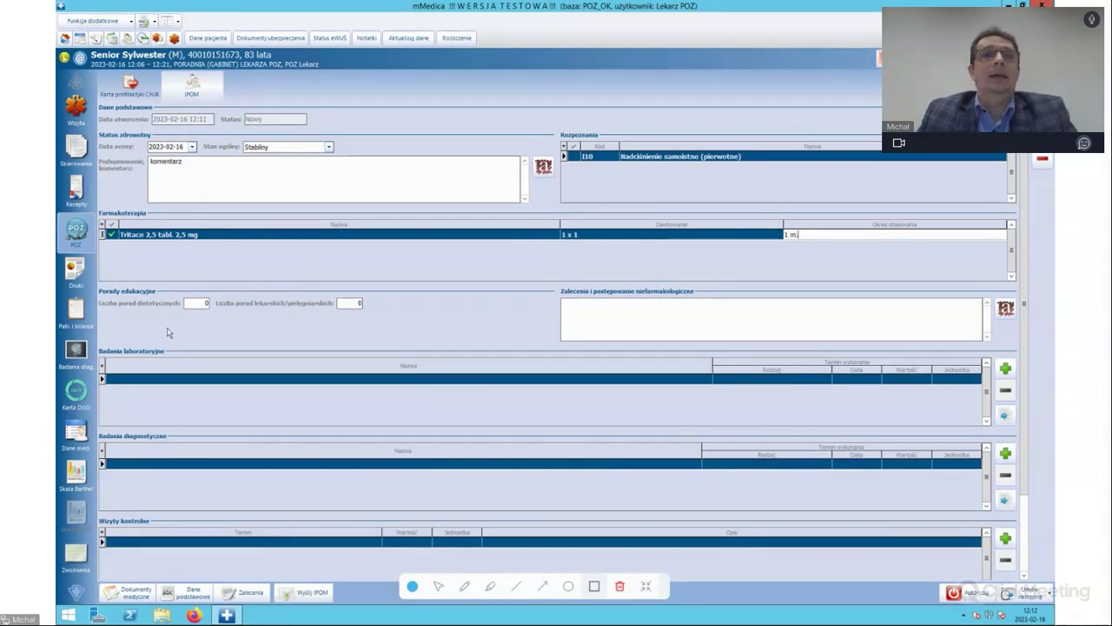
Try 3 and 6 as the number of dietary consultations and 6 as the number of medical/nursing consultations.
left_click(199, 303)
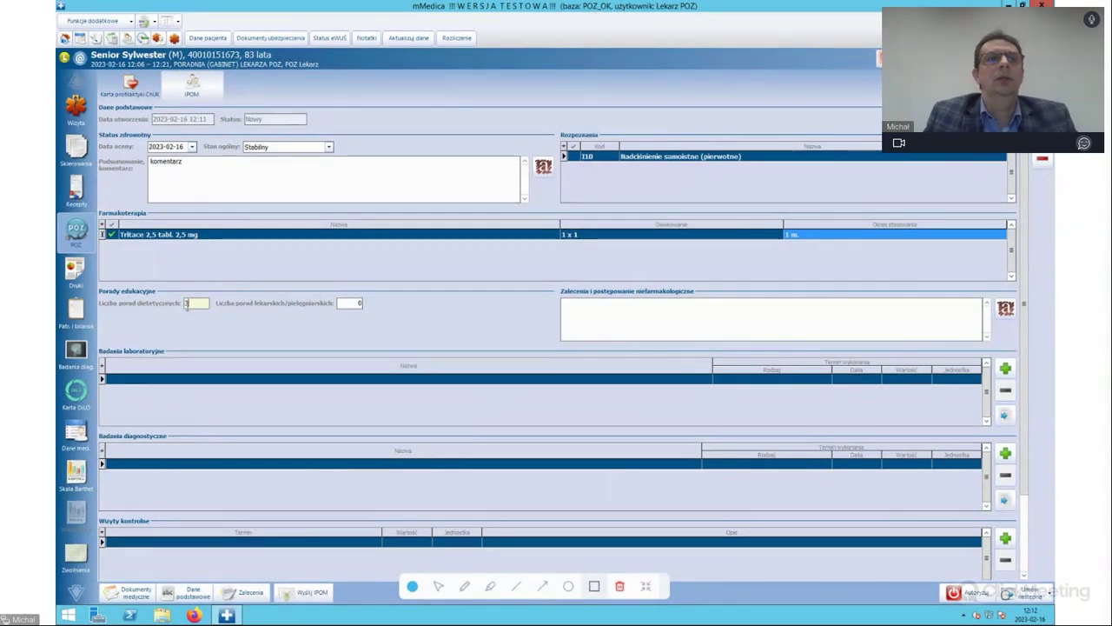
left_click(352, 304)
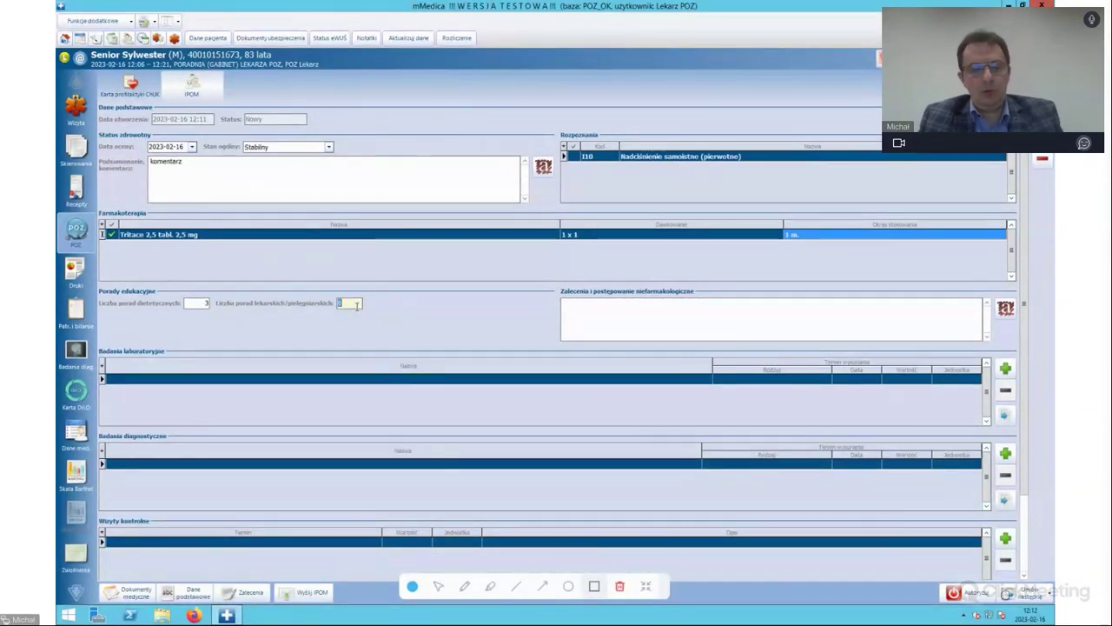
type("6")
left_click(200, 303)
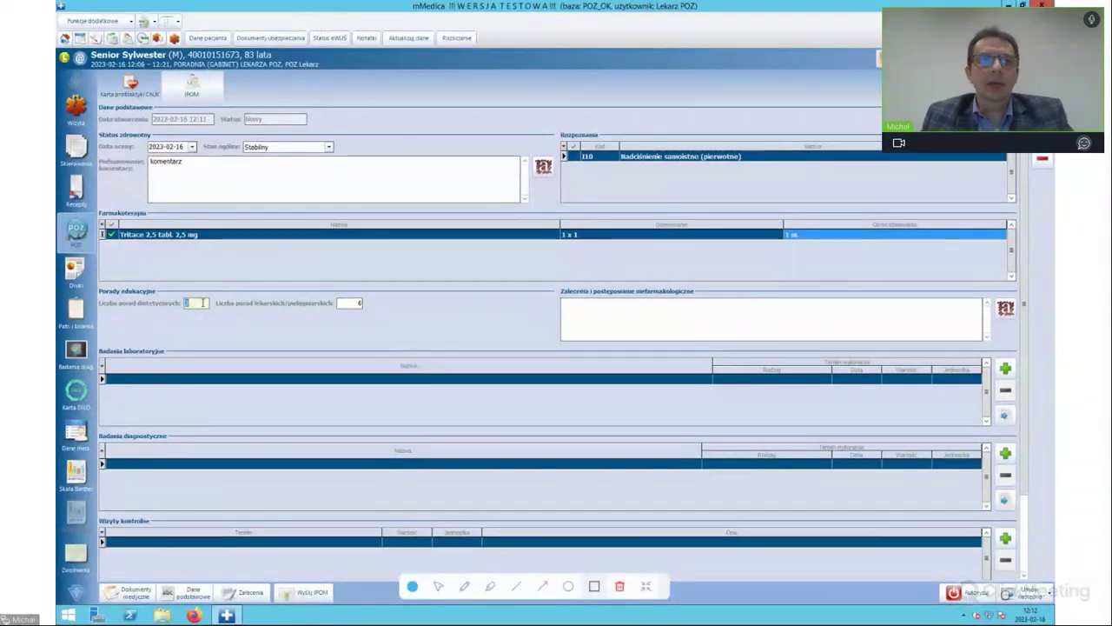
type("6")
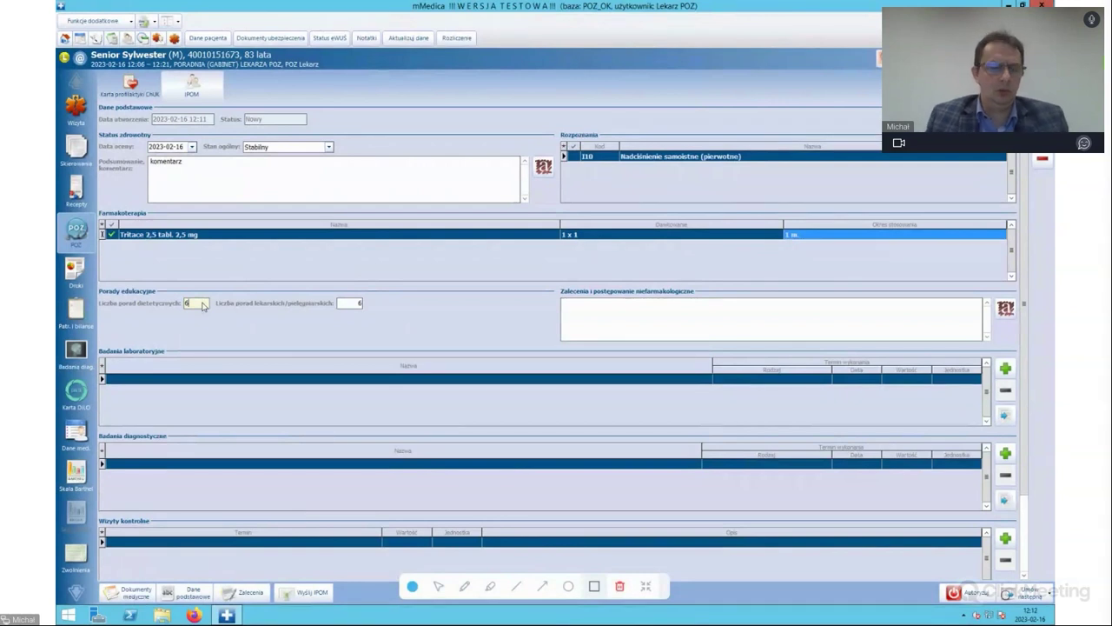
key("Tab")
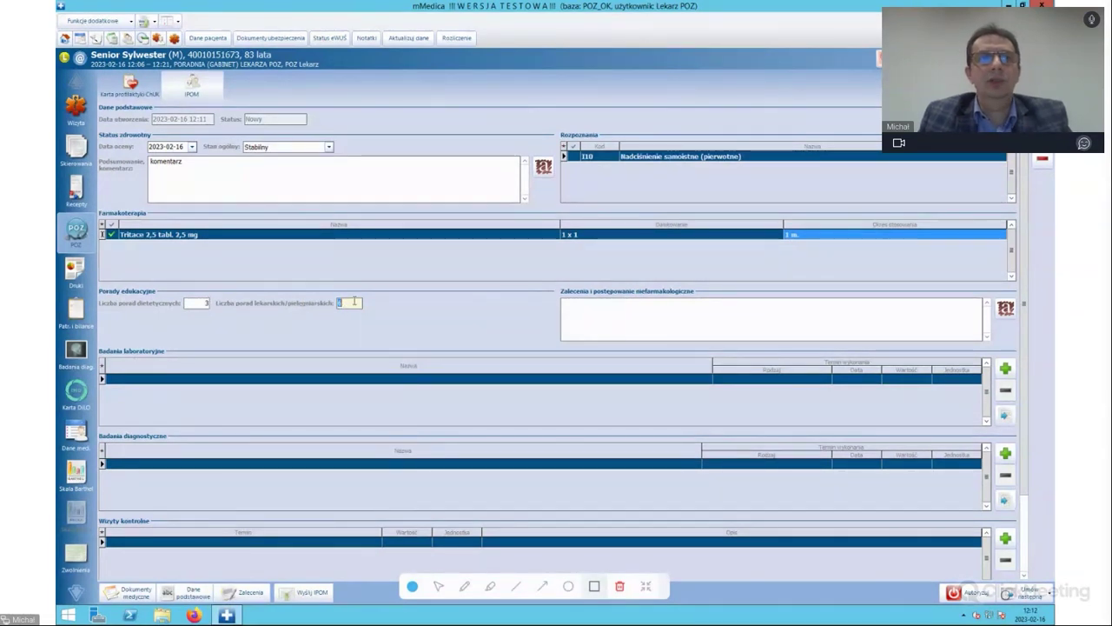
Set 1 dietary and 2 medical/nursing consultations, and enter "zalecenia i postępowanie" as the non-pharmacological recommendations.
left_click(191, 303)
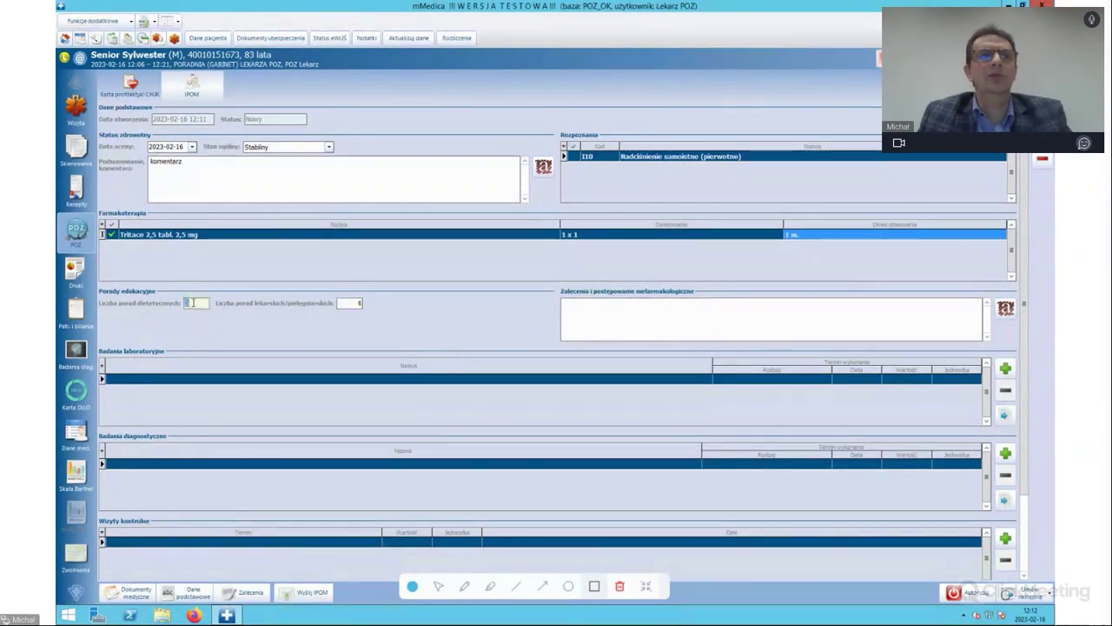
left_click(349, 302)
type("2")
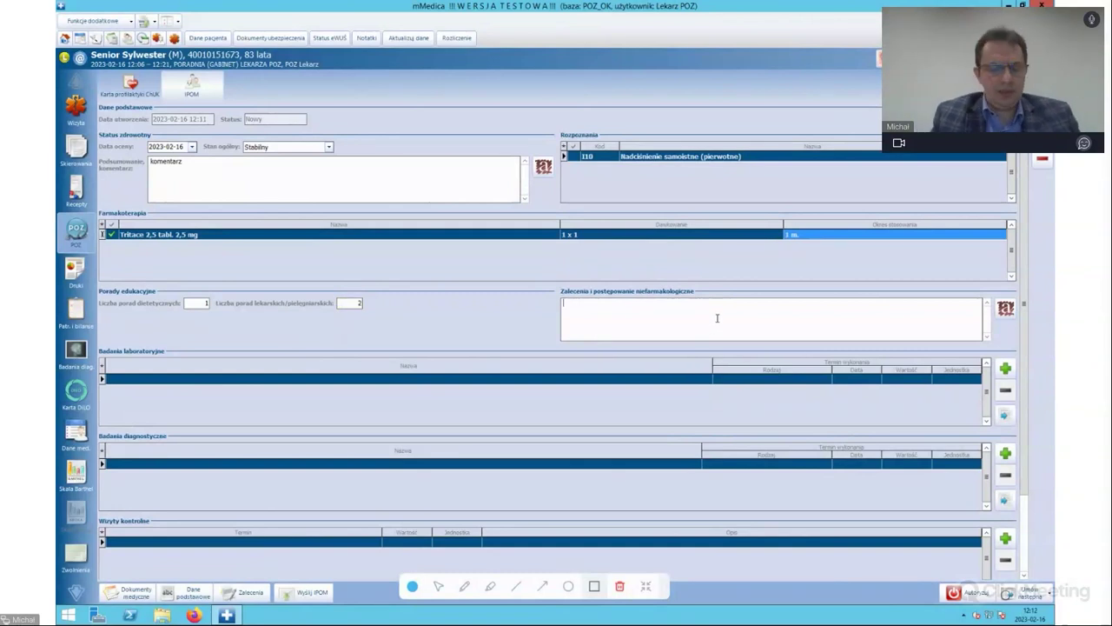
type("zaleceni")
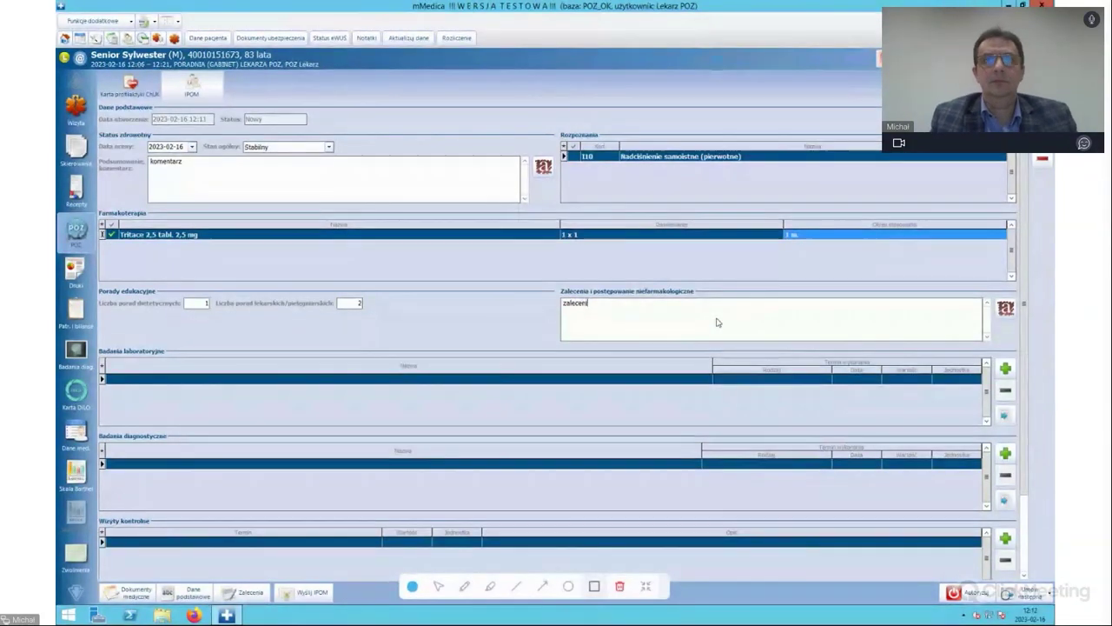
type("a i po")
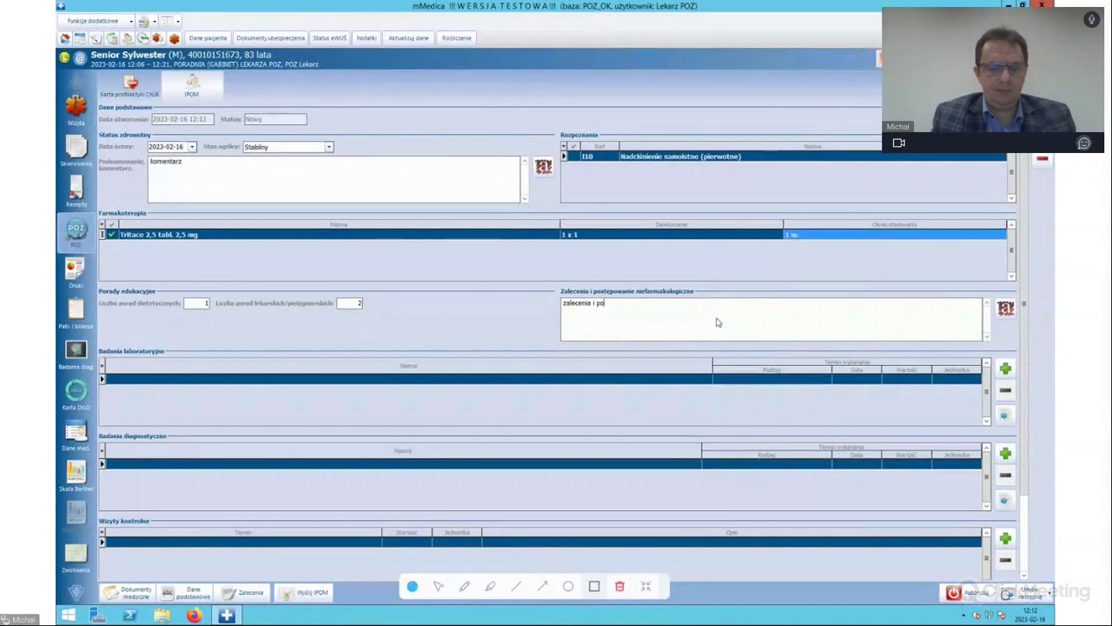
type("stepowanie")
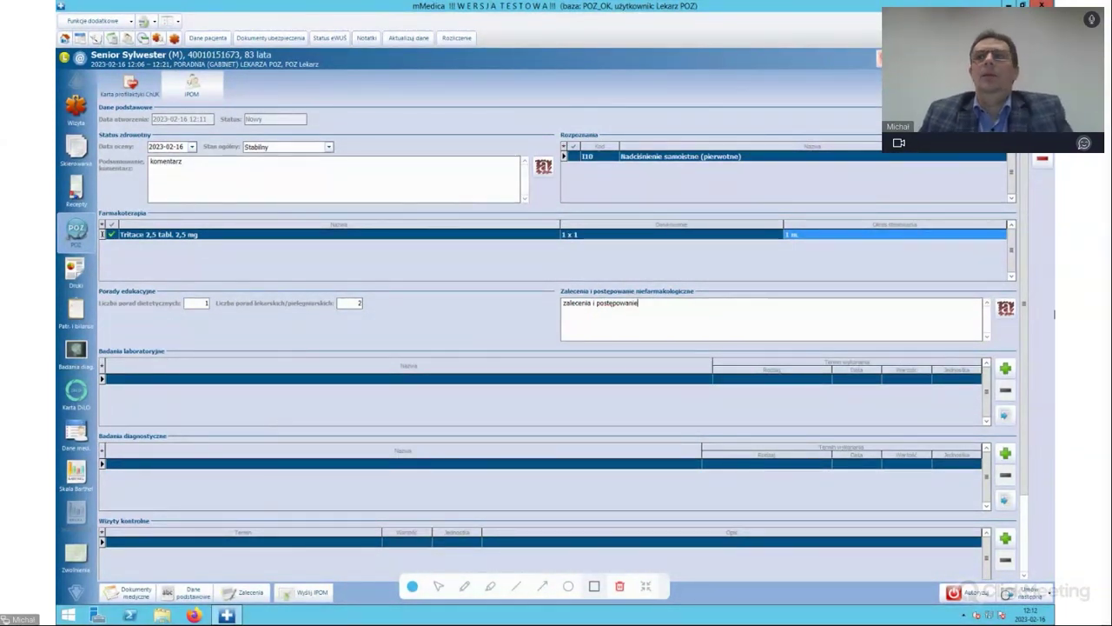
Load the referred laboratory and diagnostic tests into the plan, and set the blood count's timing to Przed następną wizytą.
scroll(1026, 322, "down", 2)
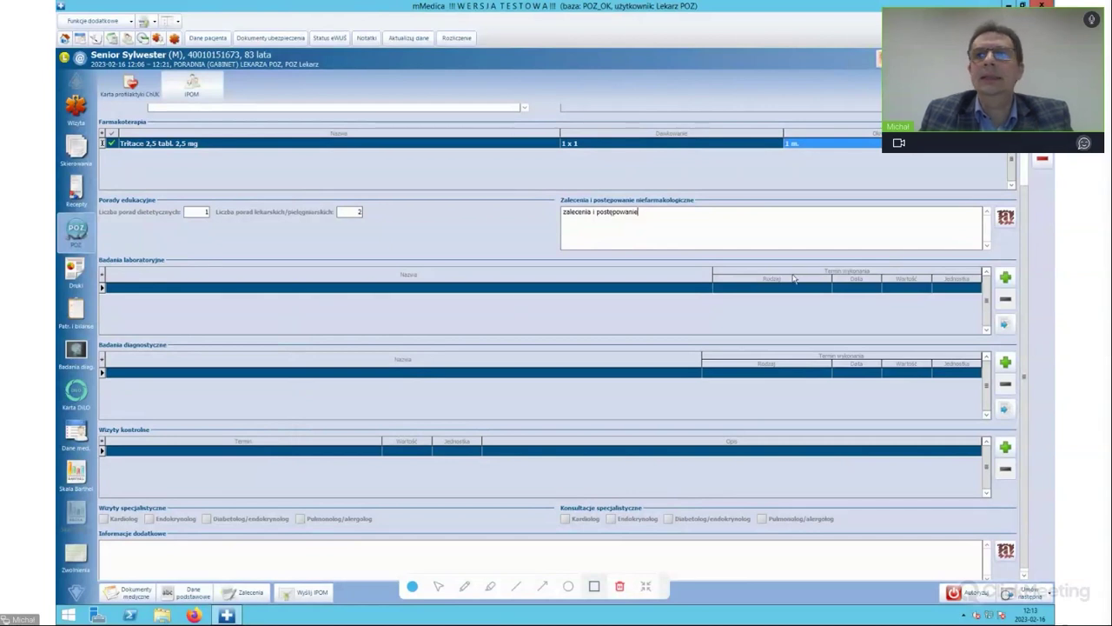
left_click(1008, 327)
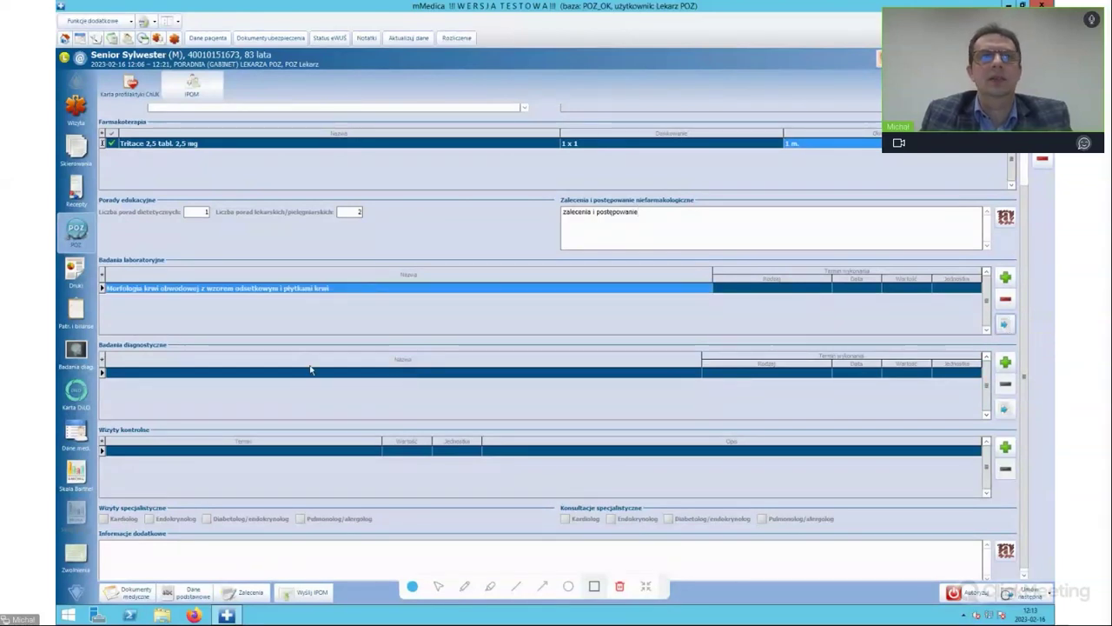
left_click(1004, 408)
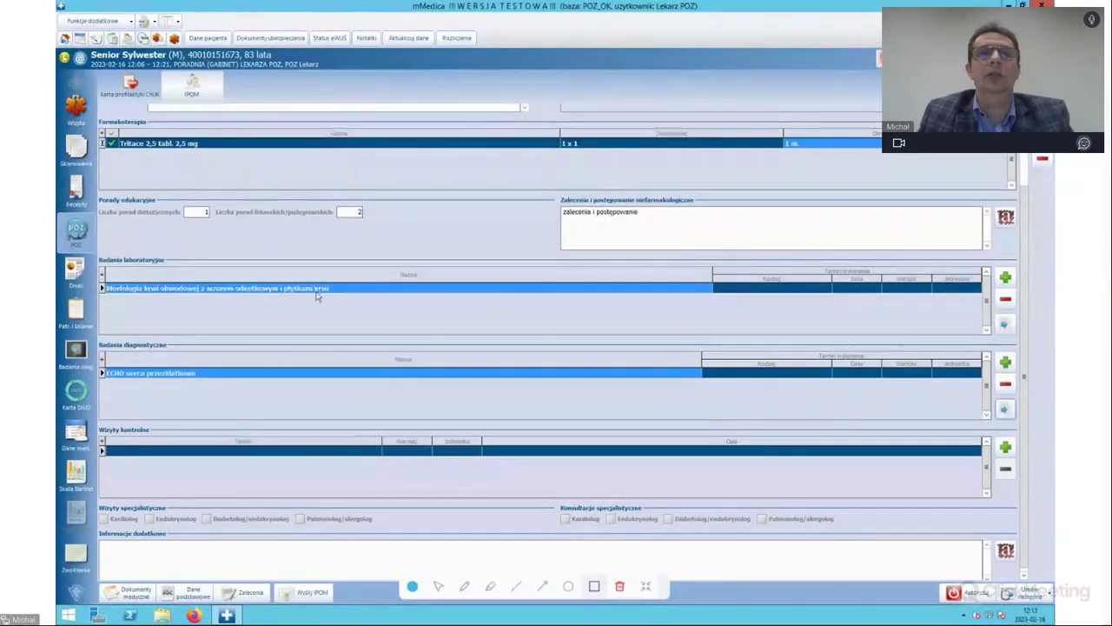
left_click(788, 288)
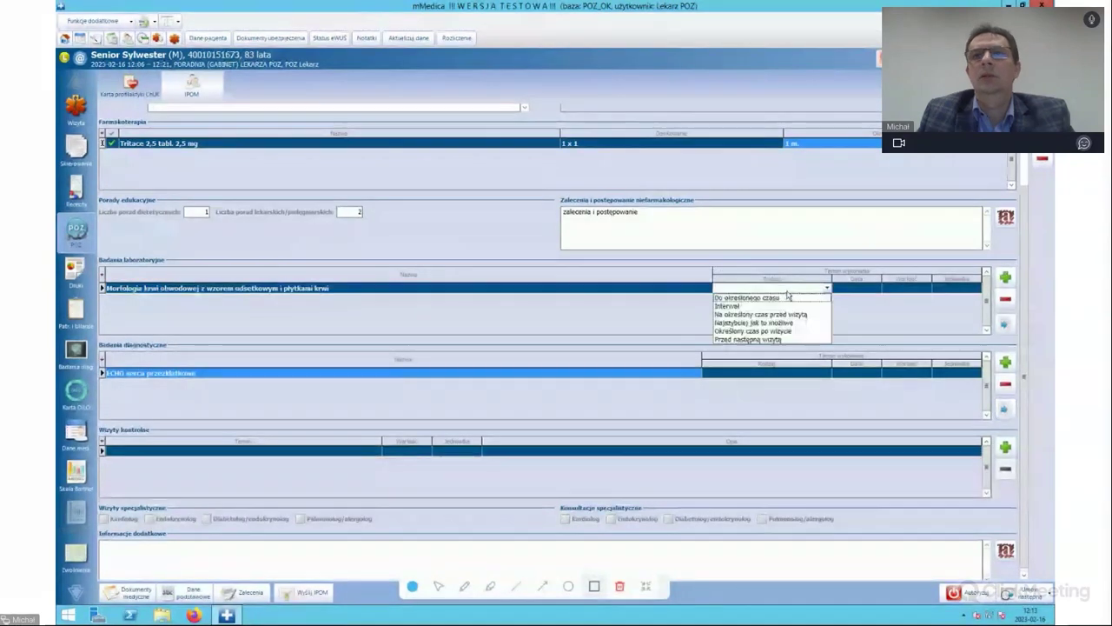
left_click(779, 340)
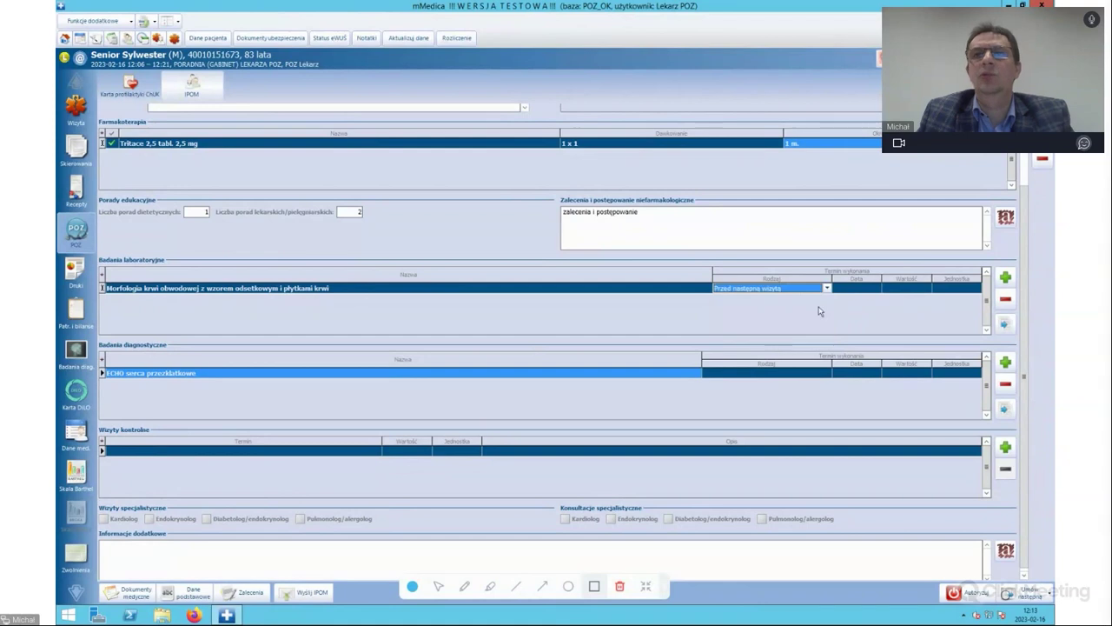
Set the timing of ECHO serca przezklatkowe to Najszybciej jak to możliwe.
left_click(782, 375)
left_click(783, 376)
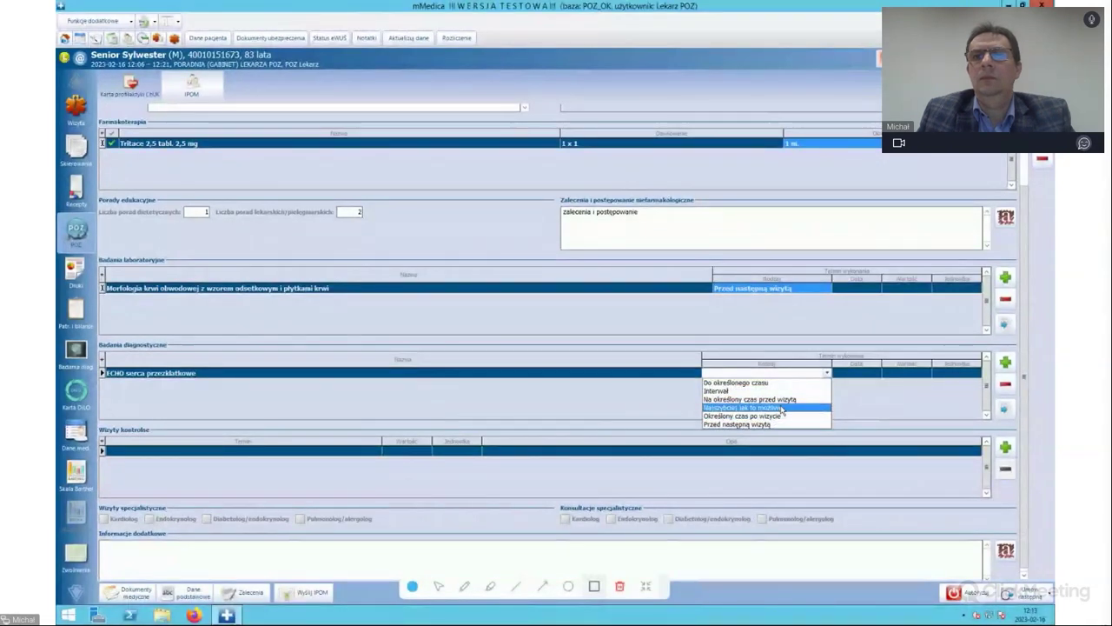
left_click(786, 406)
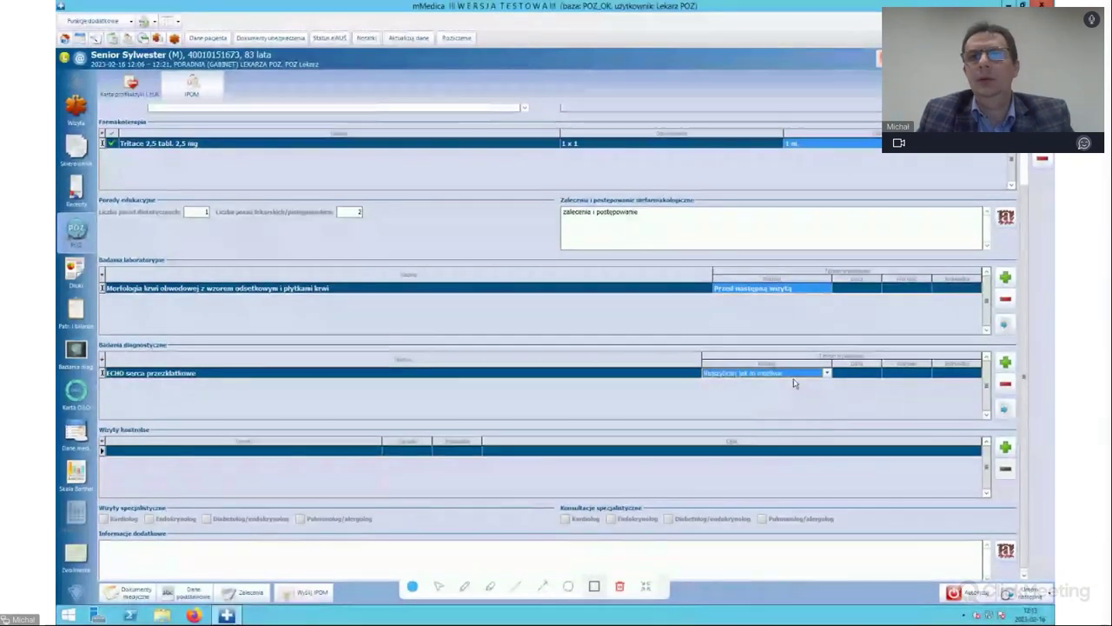
Set the ECHO examination's timing to Na określony czas przed wizytą, with value 2 and unit Tydzień.
left_click(794, 375)
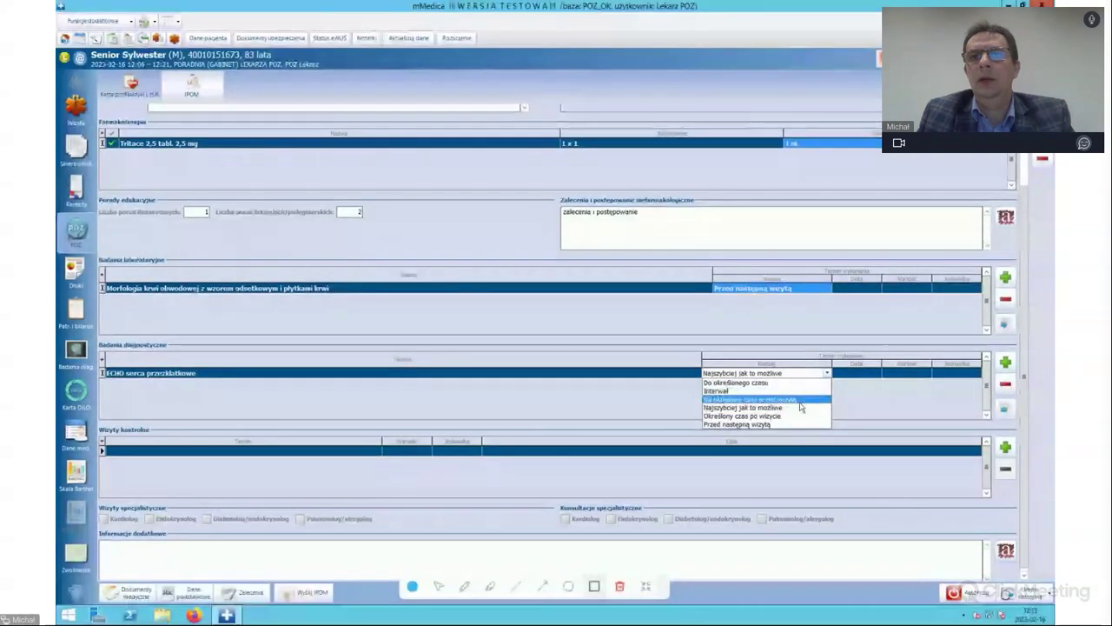
left_click(807, 402)
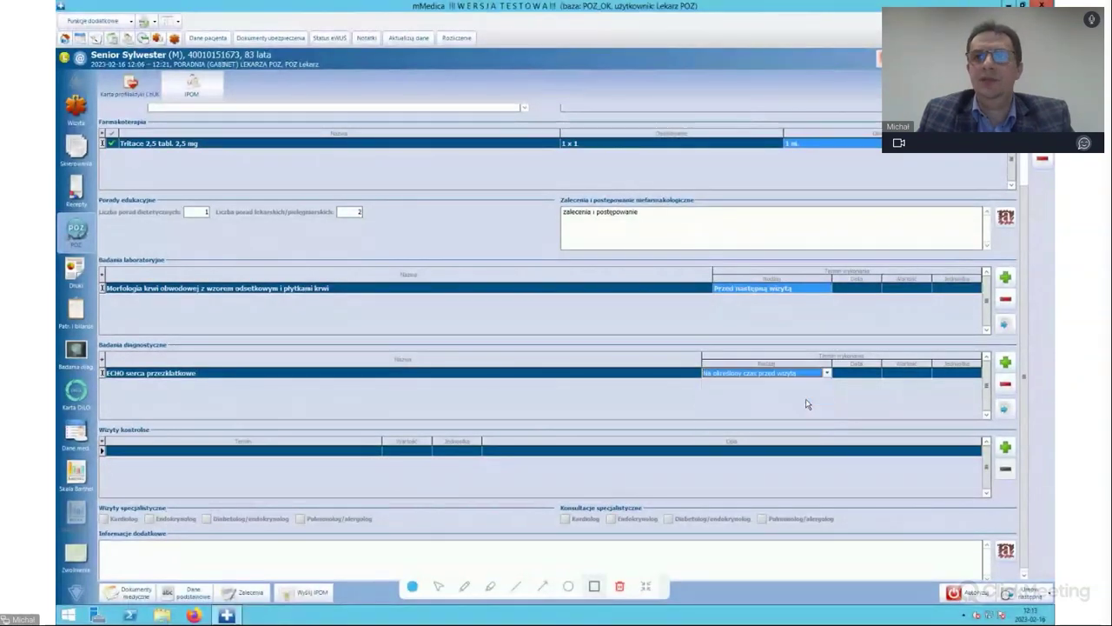
left_click(899, 376)
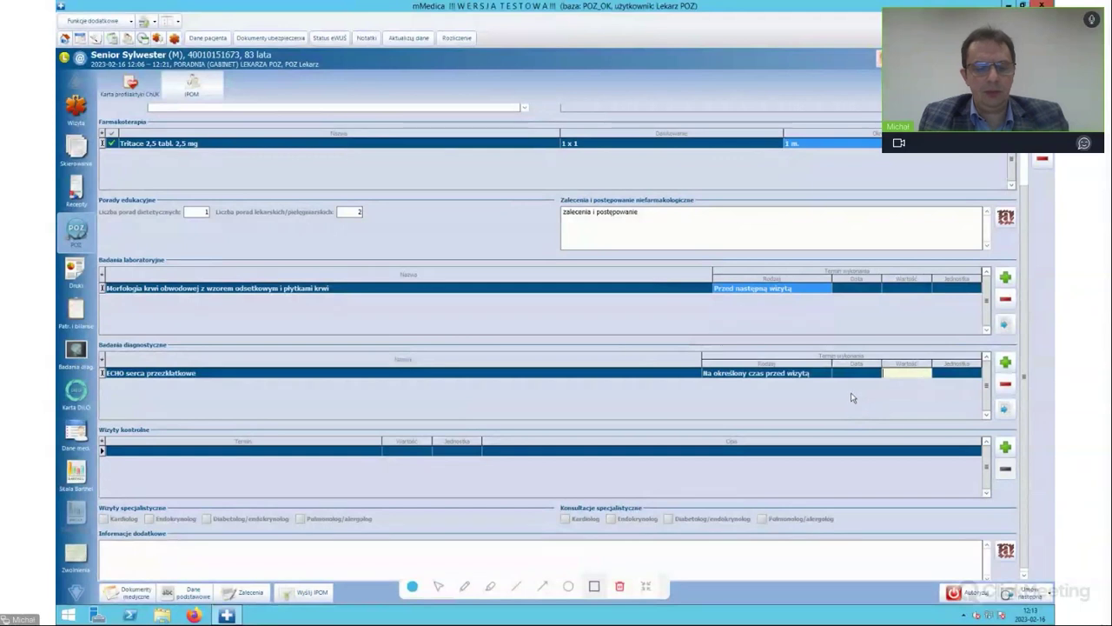
type("2")
left_click(956, 372)
left_click(945, 391)
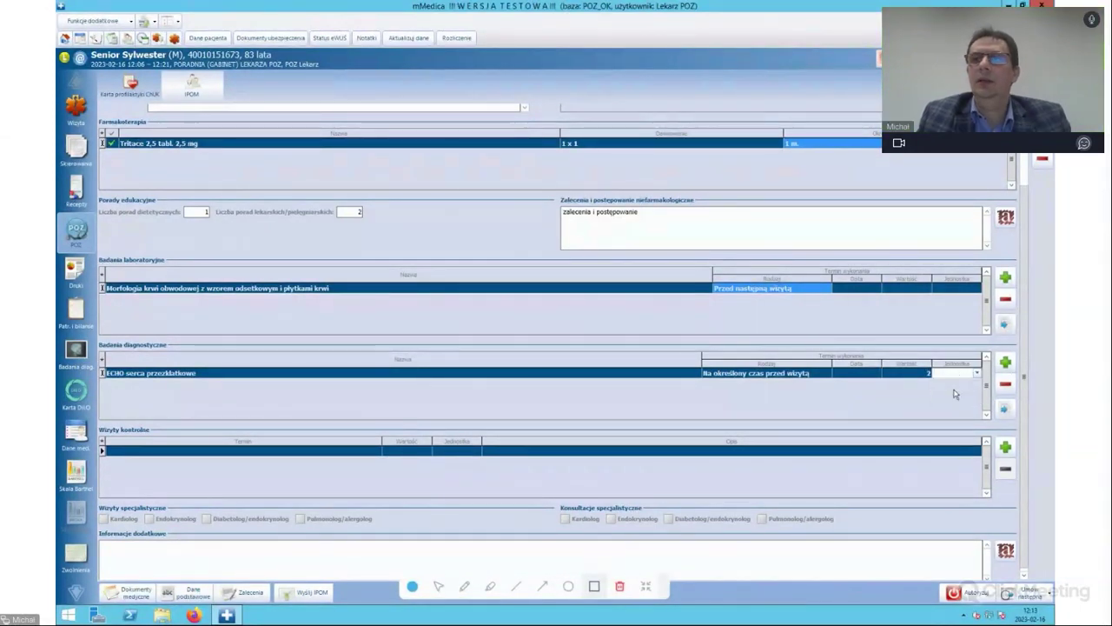
left_click(872, 377)
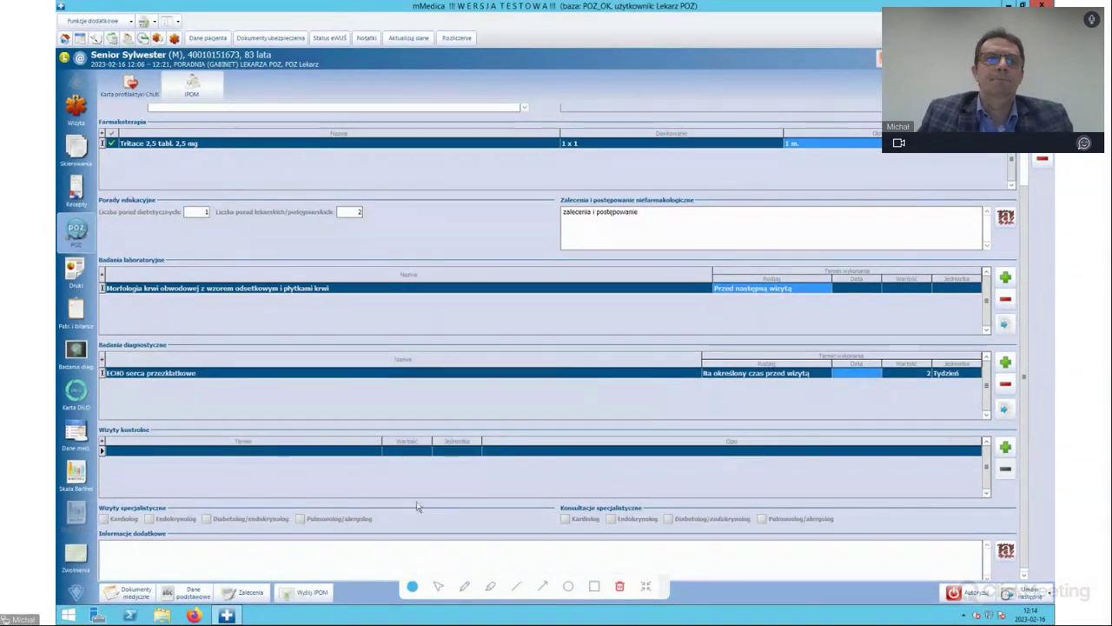
Add a control visit with the term Po określonym czasie, value 3 and unit Miesiąc.
left_click(1006, 447)
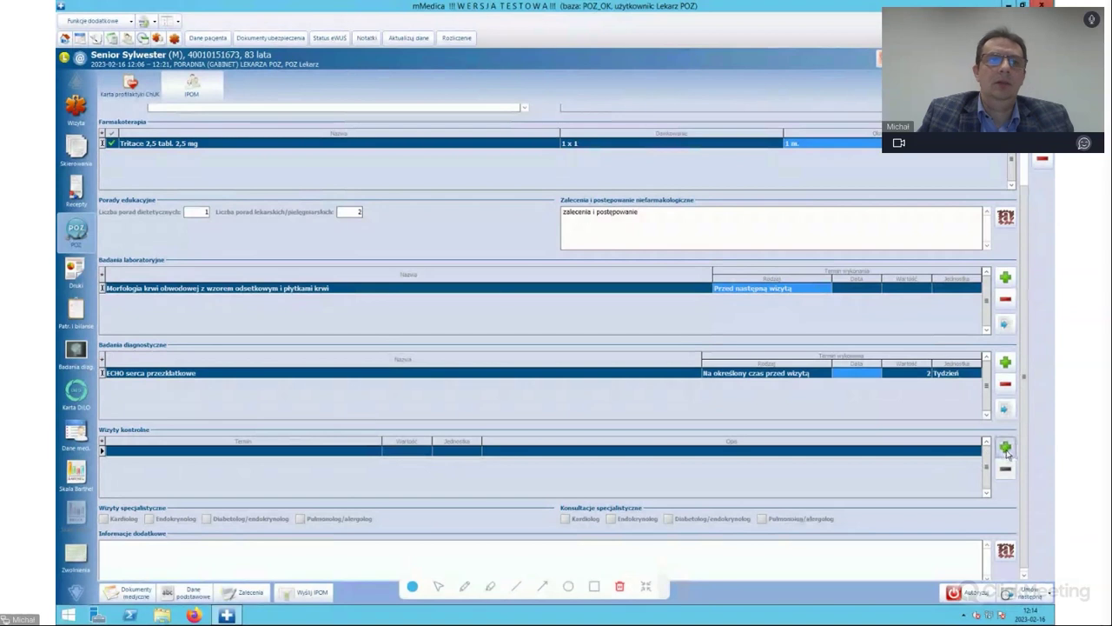
left_click(216, 452)
left_click(217, 454)
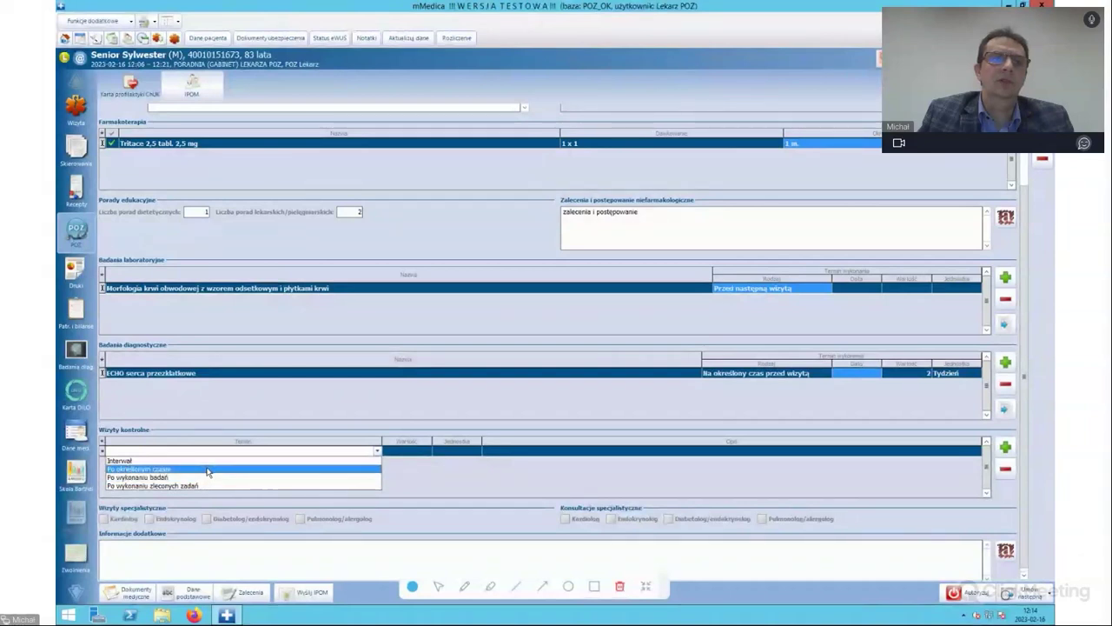
left_click(208, 469)
left_click(405, 451)
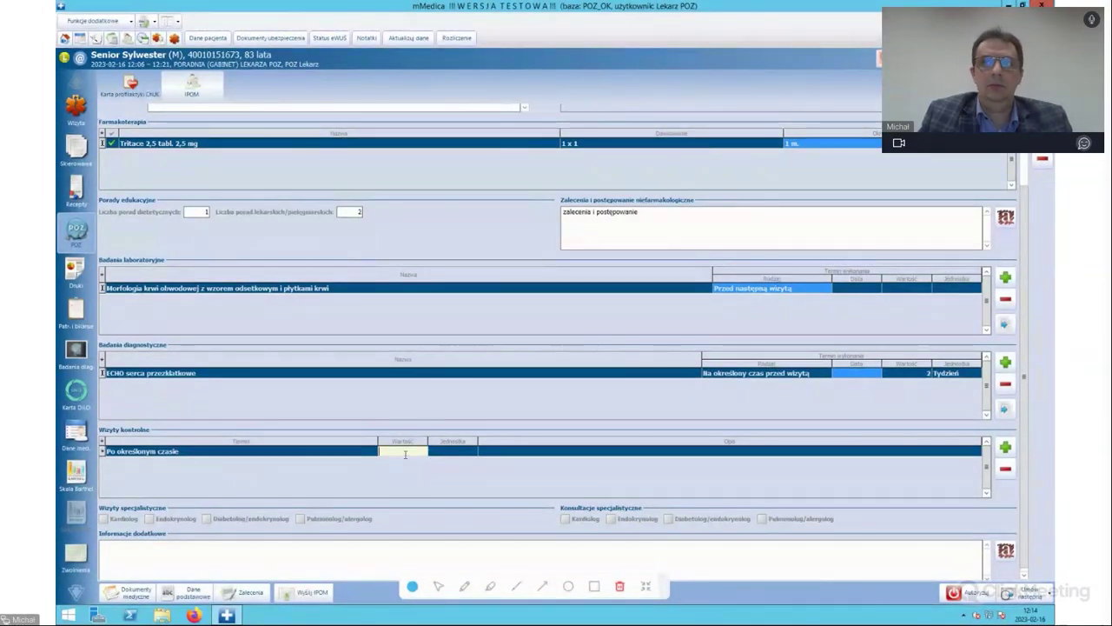
type("3")
left_click(470, 451)
left_click(472, 451)
left_click(458, 467)
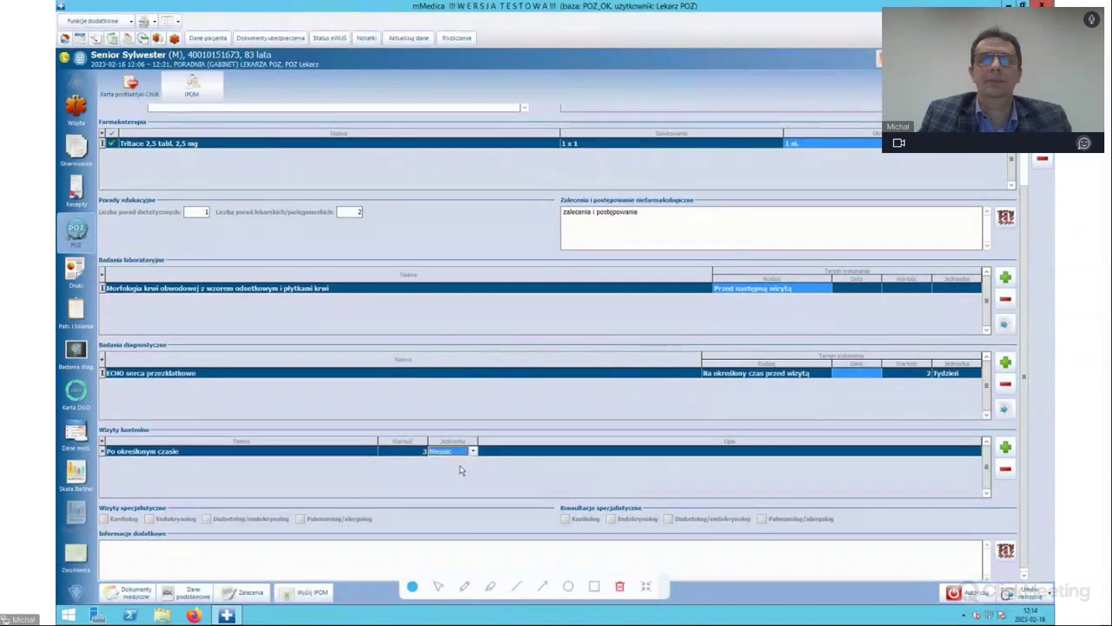
left_click(557, 455)
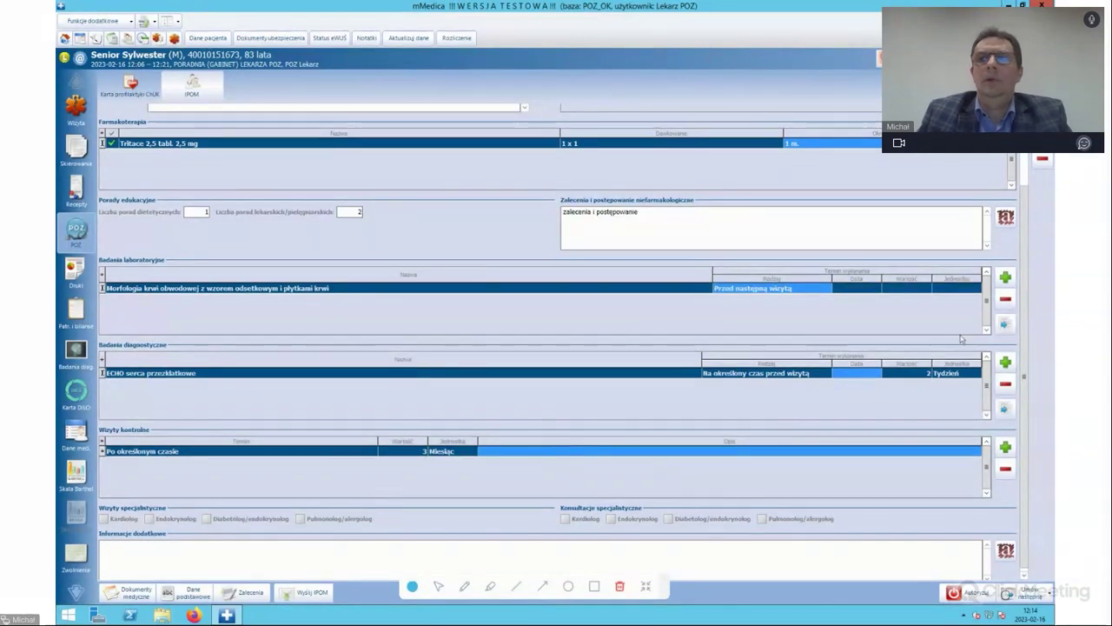
scroll(522, 391, "down", 1)
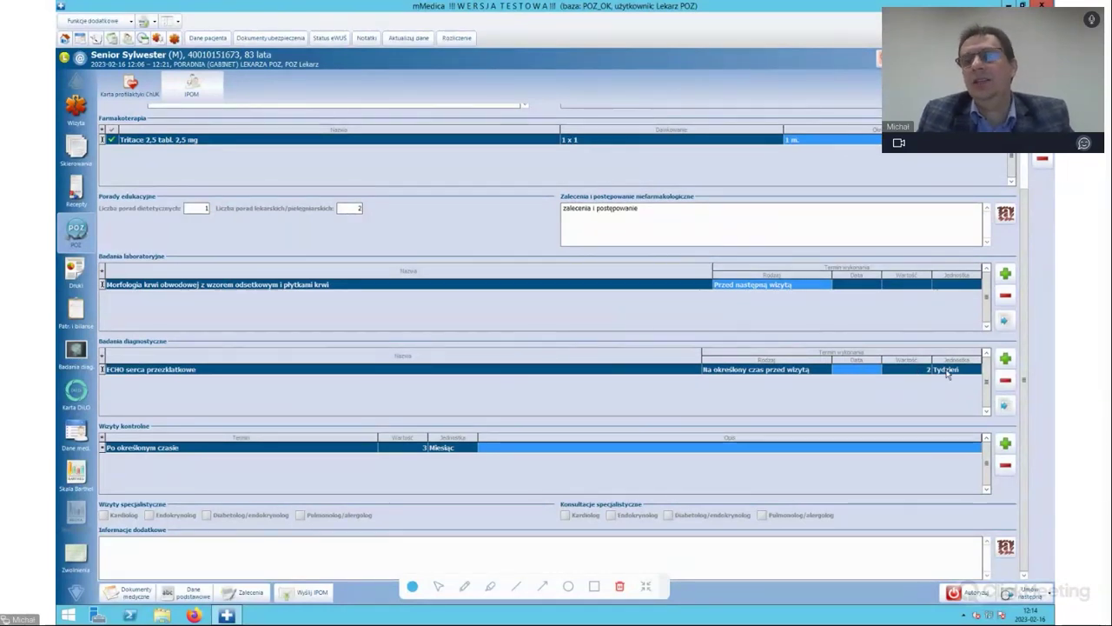
left_click(817, 372)
left_click(817, 372)
left_click(817, 372)
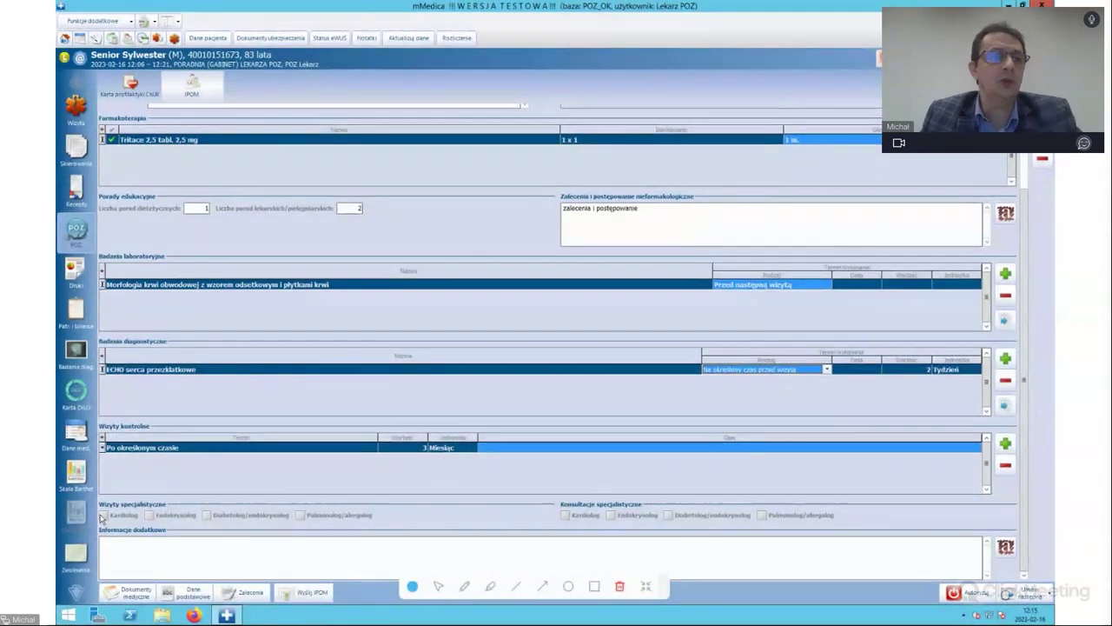
Mark a Kardiolog specialist visit in the IPOM plan.
left_click(104, 518)
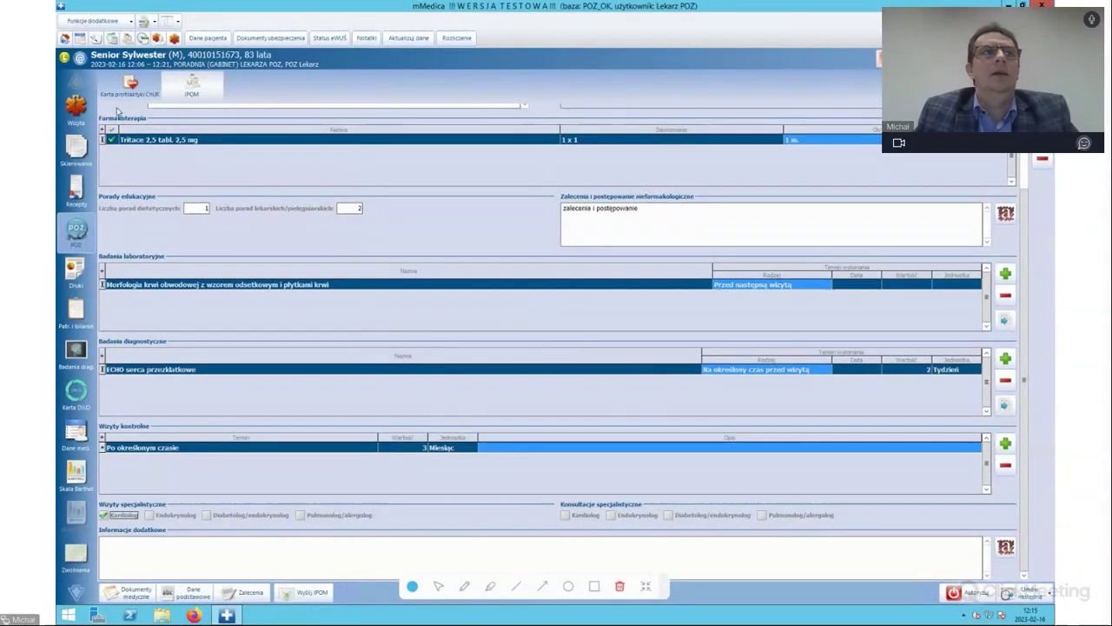
Find the coordinated care forms with "ok" and add the OK_EDUKACJA educational visit form to the visit.
left_click(77, 104)
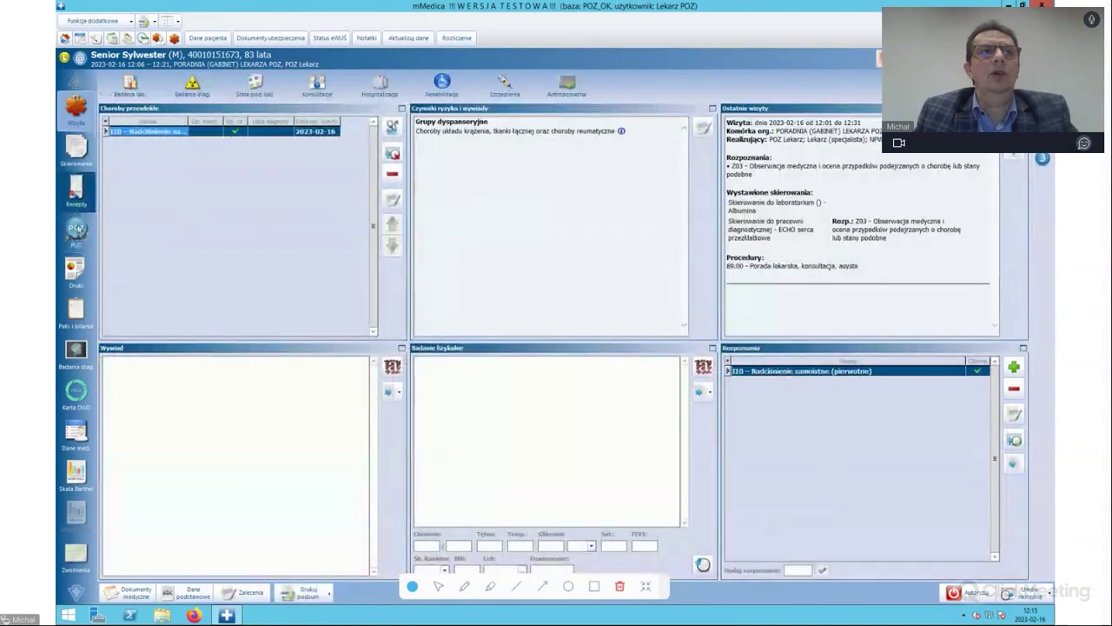
left_click(78, 278)
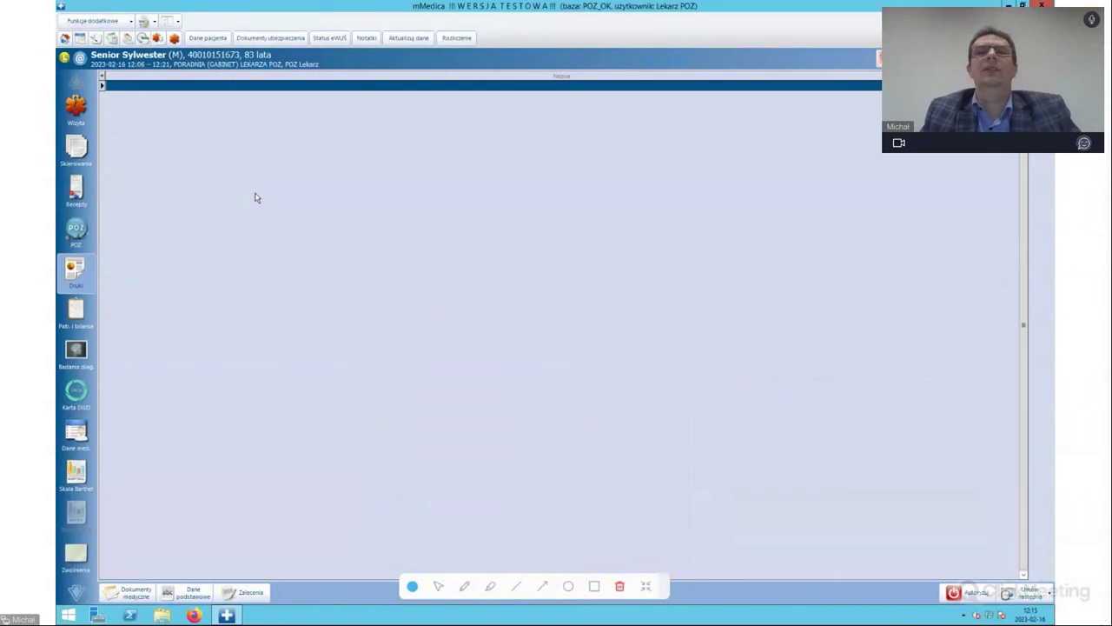
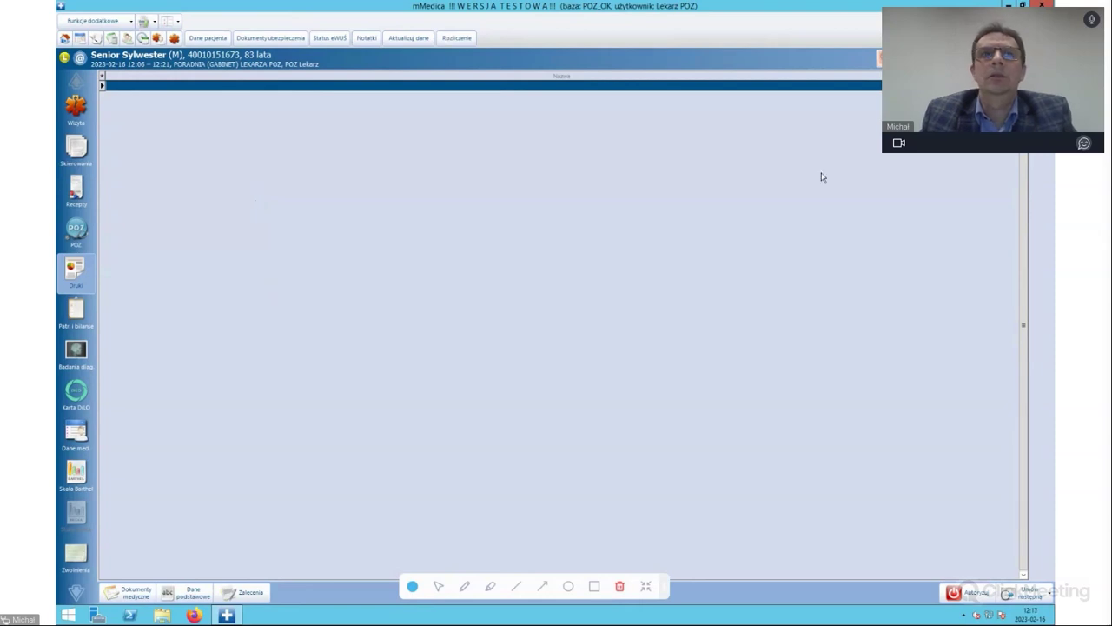
type("ok")
double_click(442, 222)
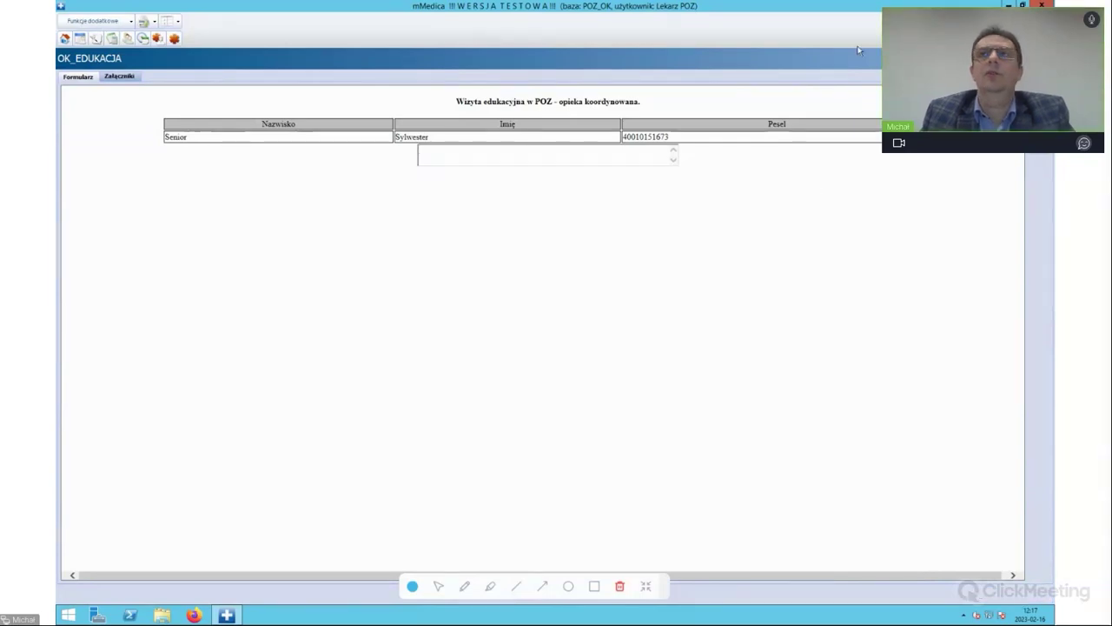
key("Escape")
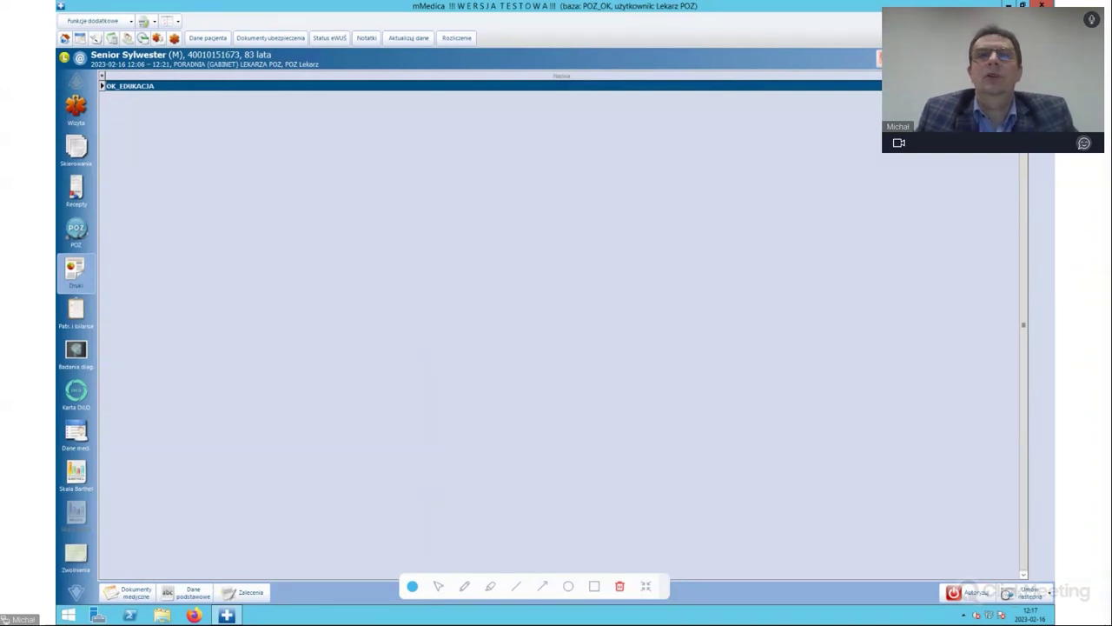
Search the available forms for "ok" and add the OK_LL_KARDIOLOG form to the visit.
key("Insert")
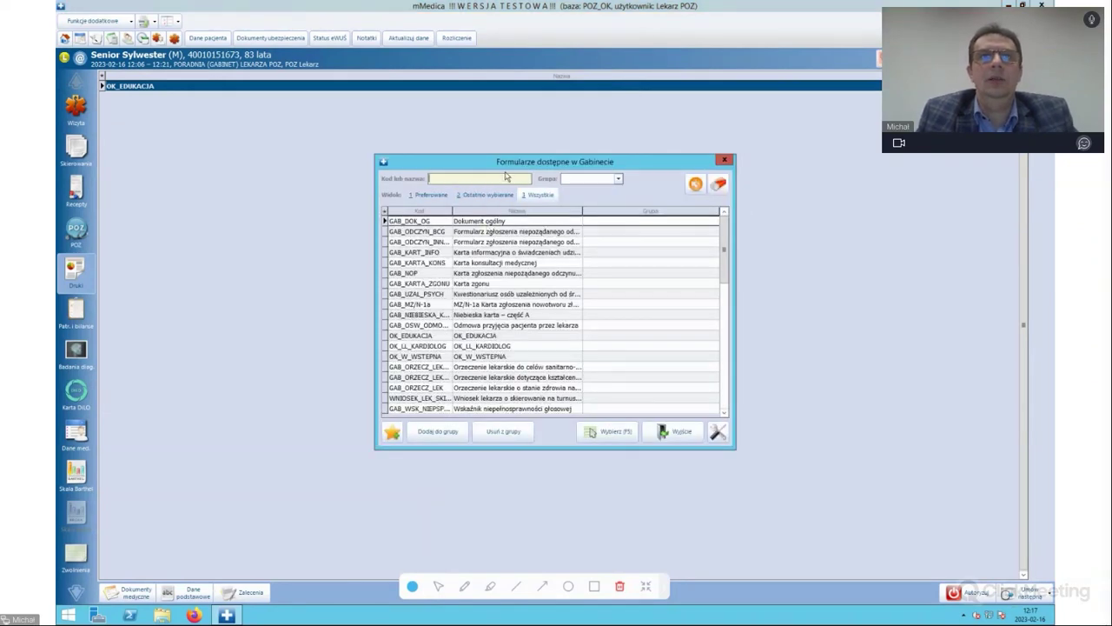
type("ok")
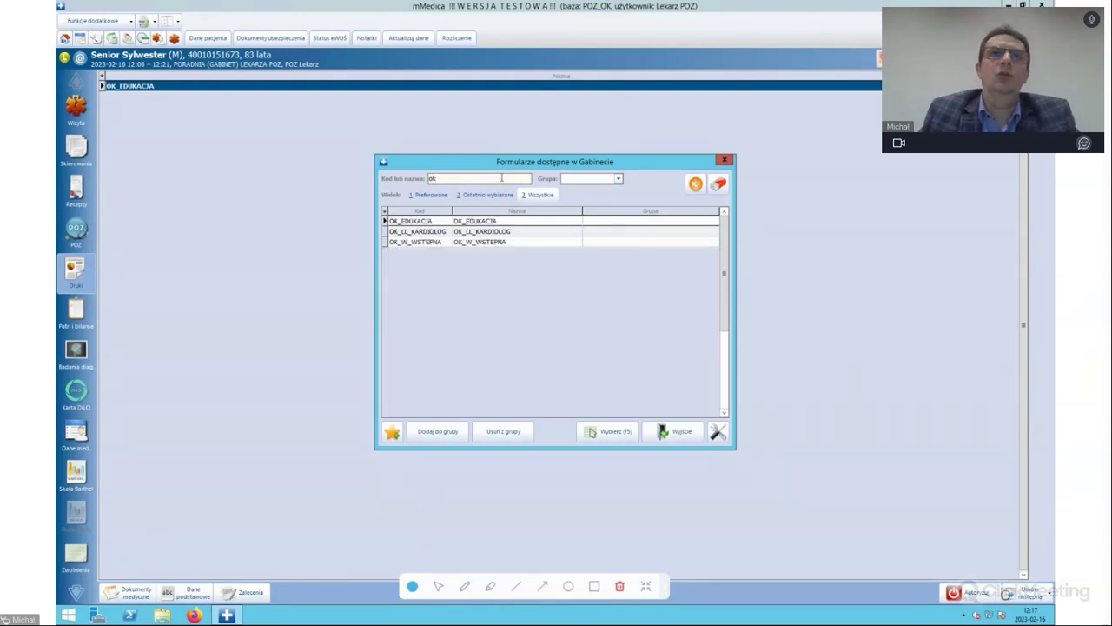
left_click(445, 233)
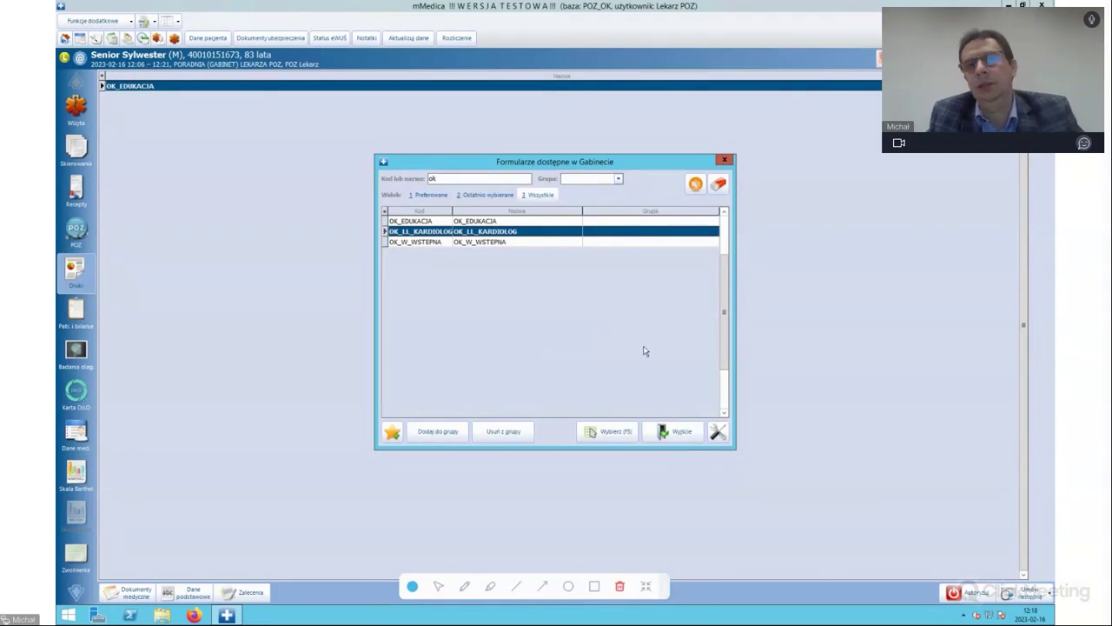
left_click(598, 432)
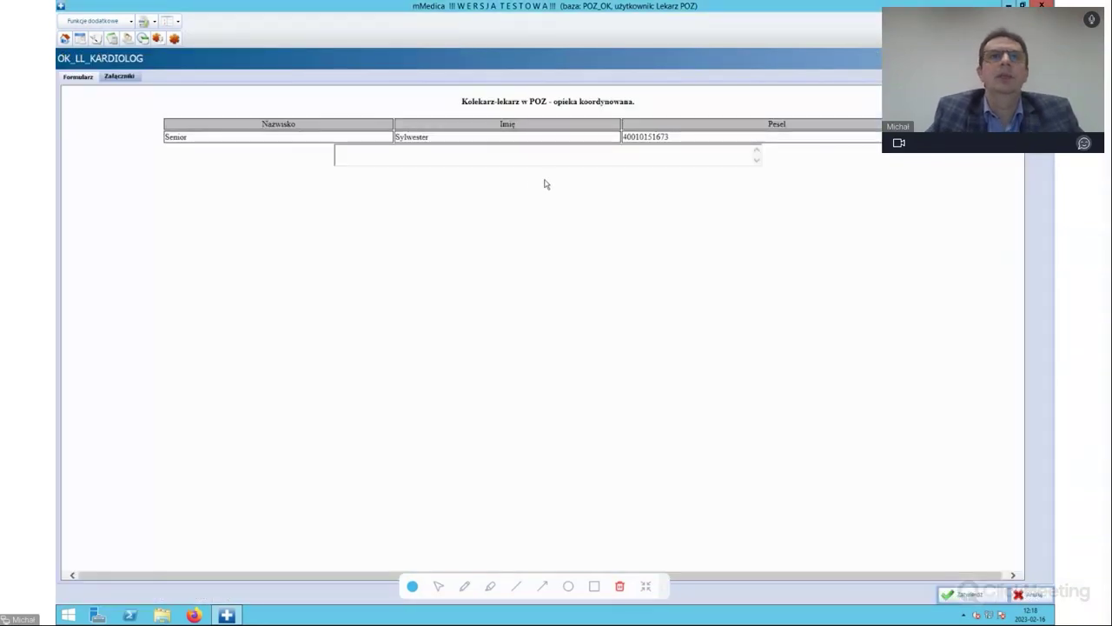
Enter a note beginning "wynik konsultacji z" in the cardiologist consultation form and return to the visit's form list.
left_click(565, 155)
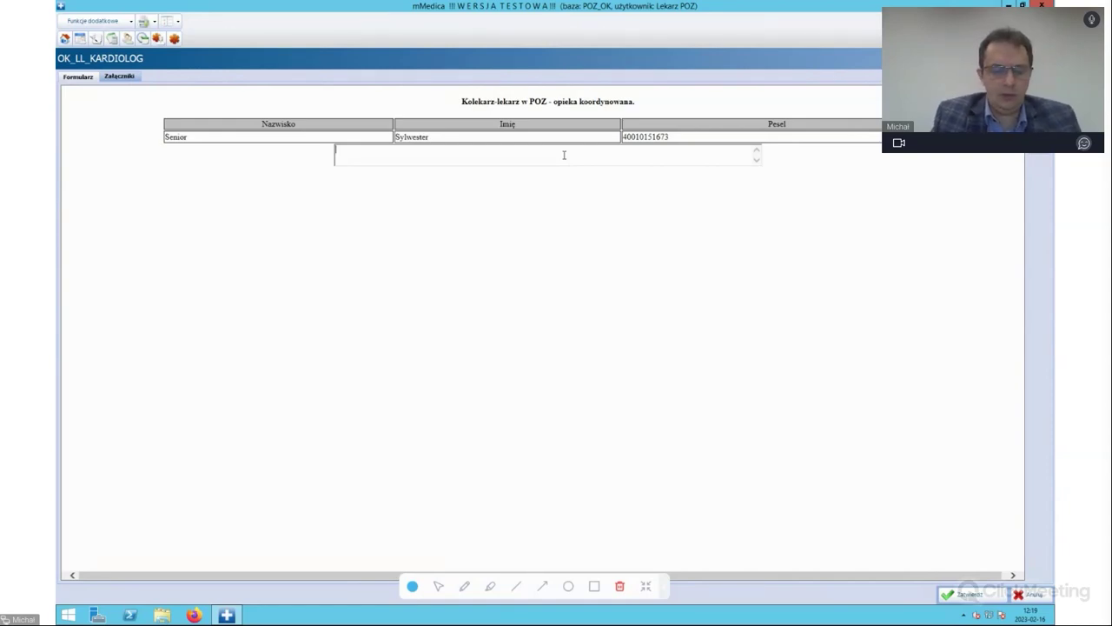
type("konsultacji z lerza")
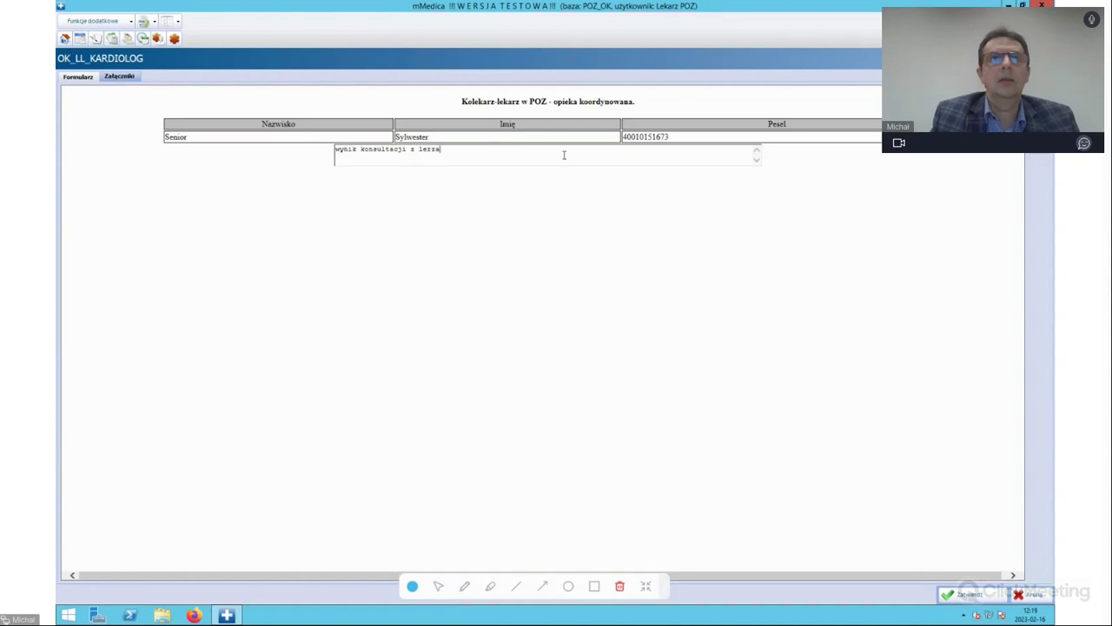
key("BackSpace")
key("BackSpace")
key("BackSpace")
key("BackSpace")
key("BackSpace")
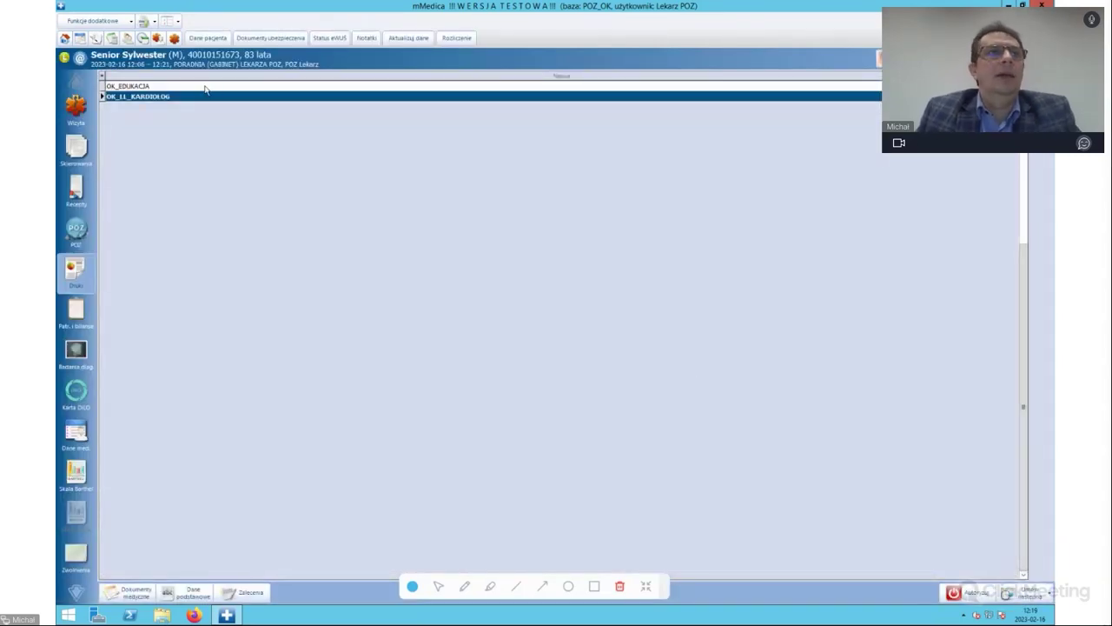
left_click(205, 87)
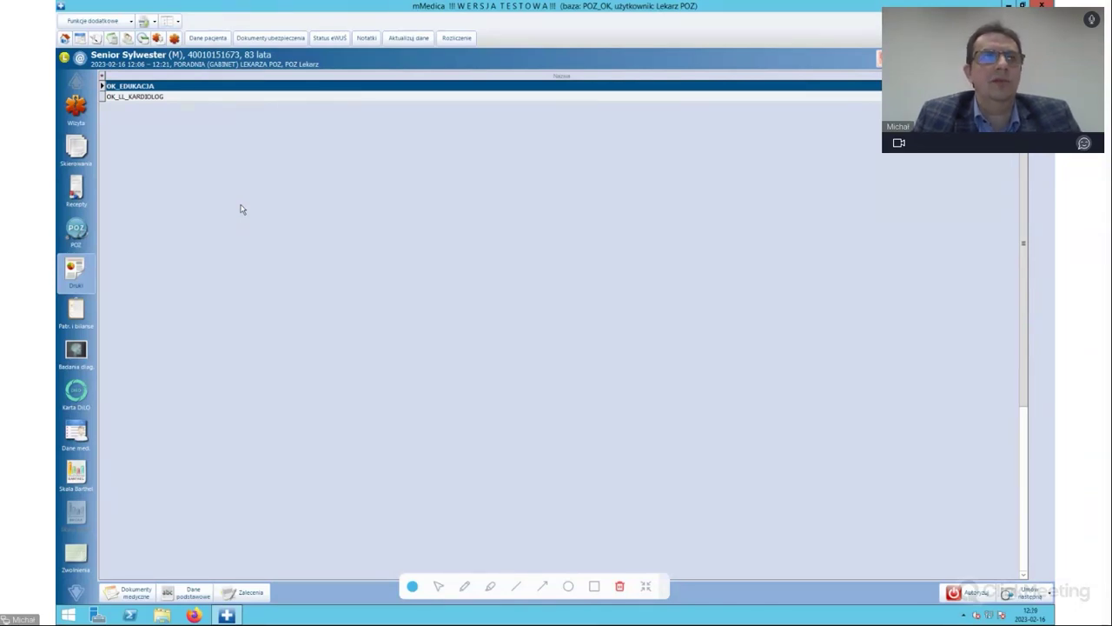
Return to the IPOM plan and mark the I10 Nadciśnienie samoistne (pierwotne) diagnosis for inclusion.
left_click(77, 230)
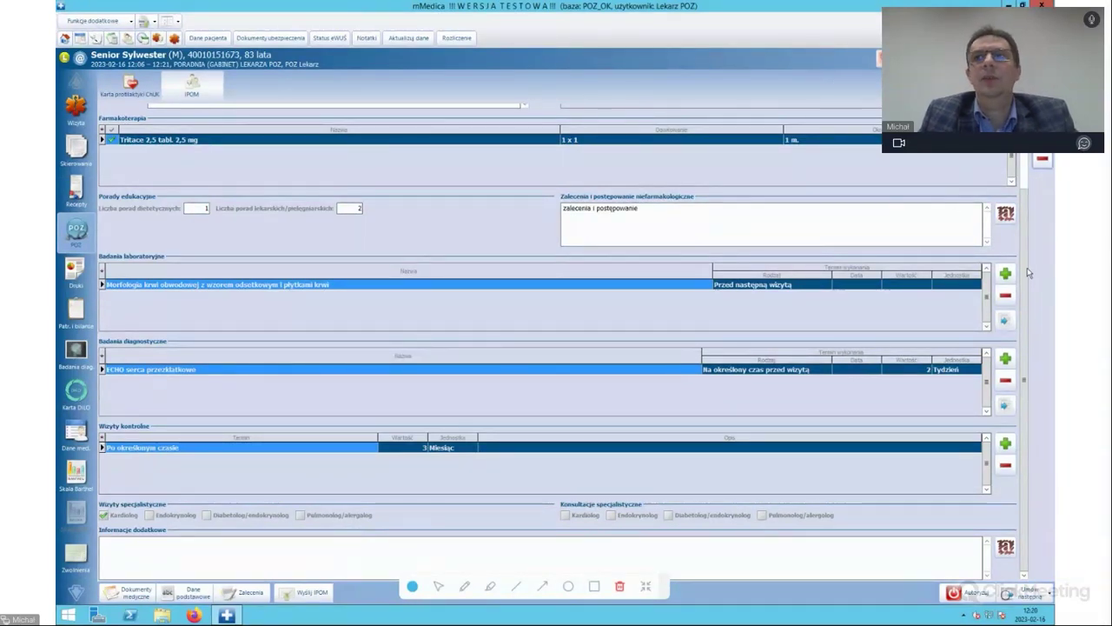
scroll(1030, 273, "up", 2)
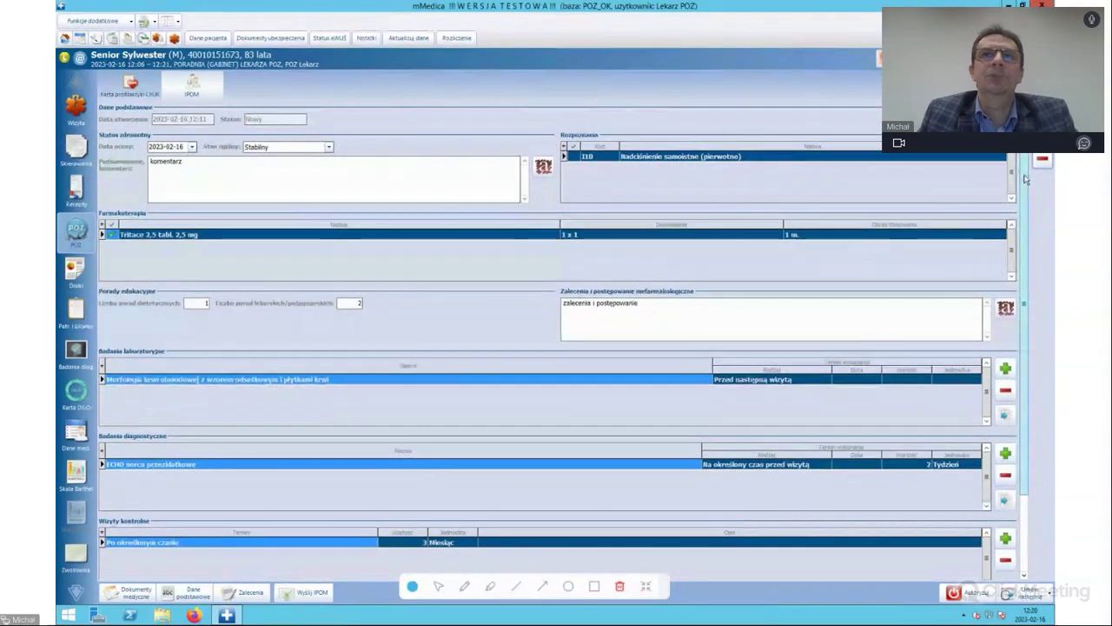
scroll(1026, 178, "down", 2)
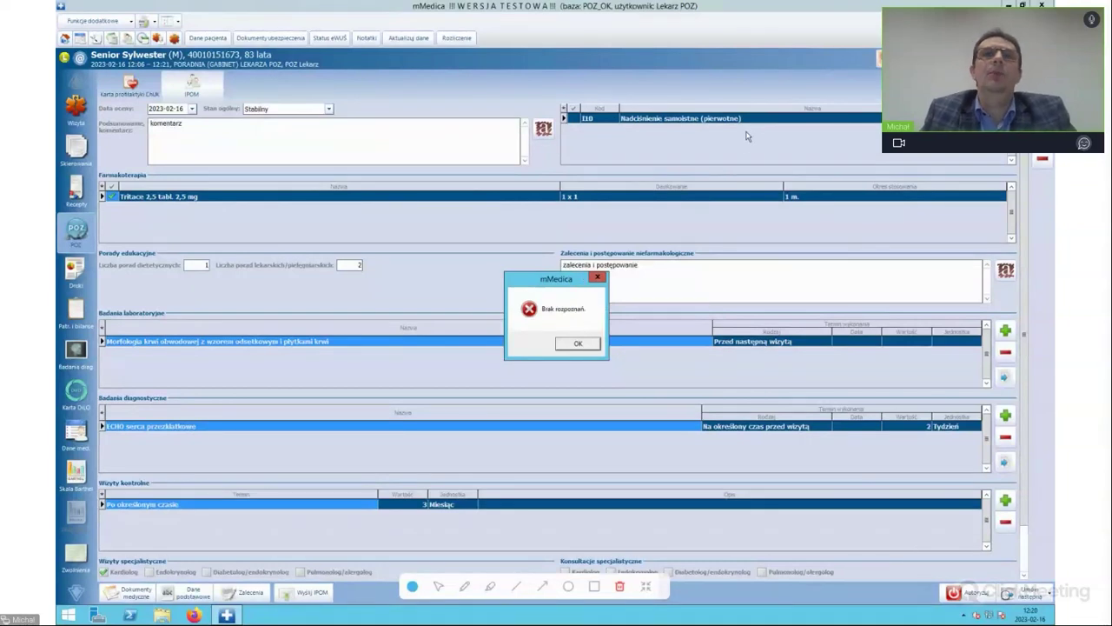
left_click(578, 343)
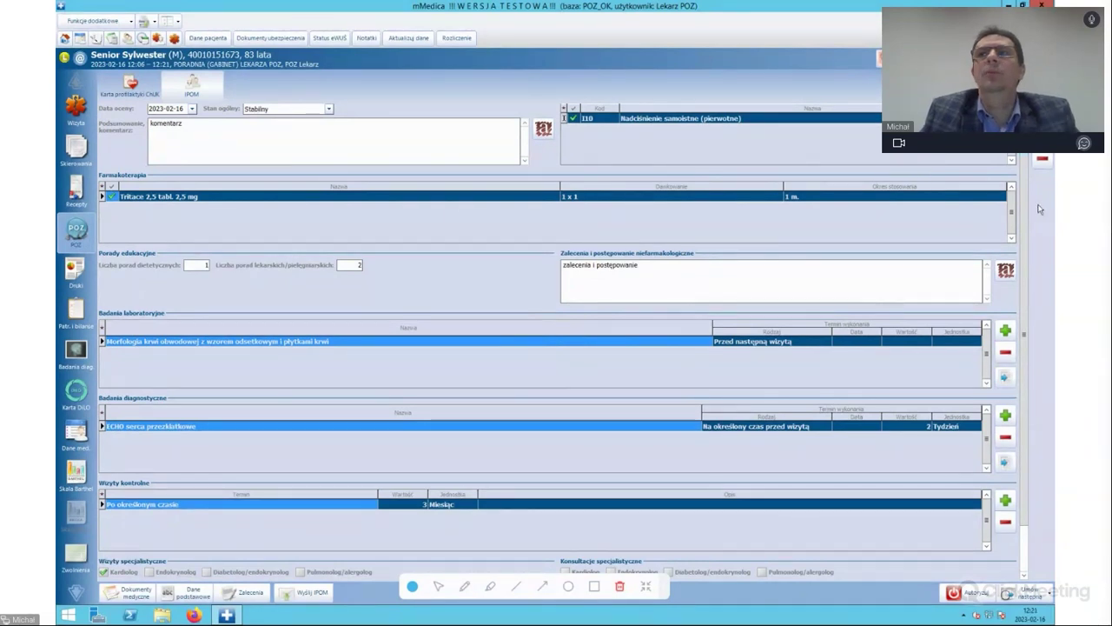
scroll(1024, 217, "up", 1)
scroll(1026, 231, "down", 2)
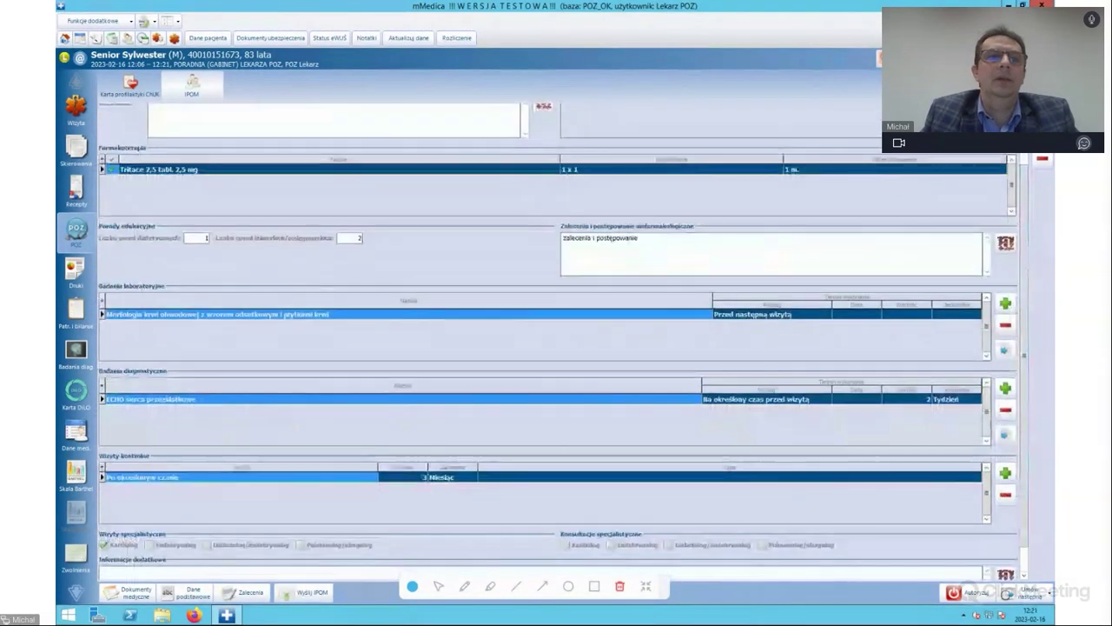
Send the IPOM plan, close the first attempt's transmission log and submit the plan again.
left_click(315, 596)
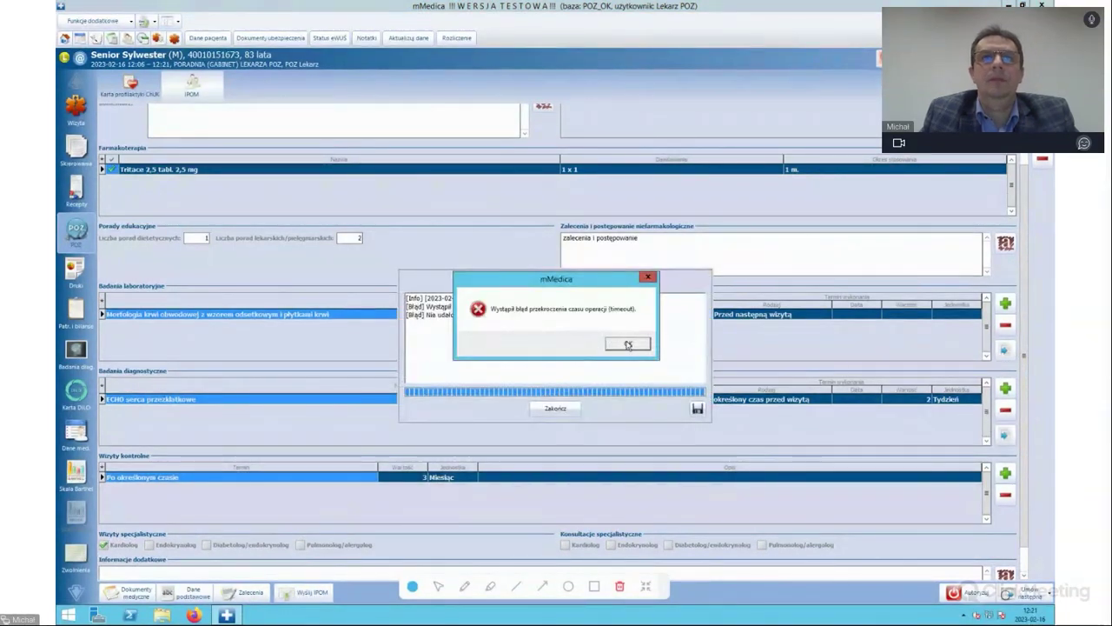
left_click(629, 343)
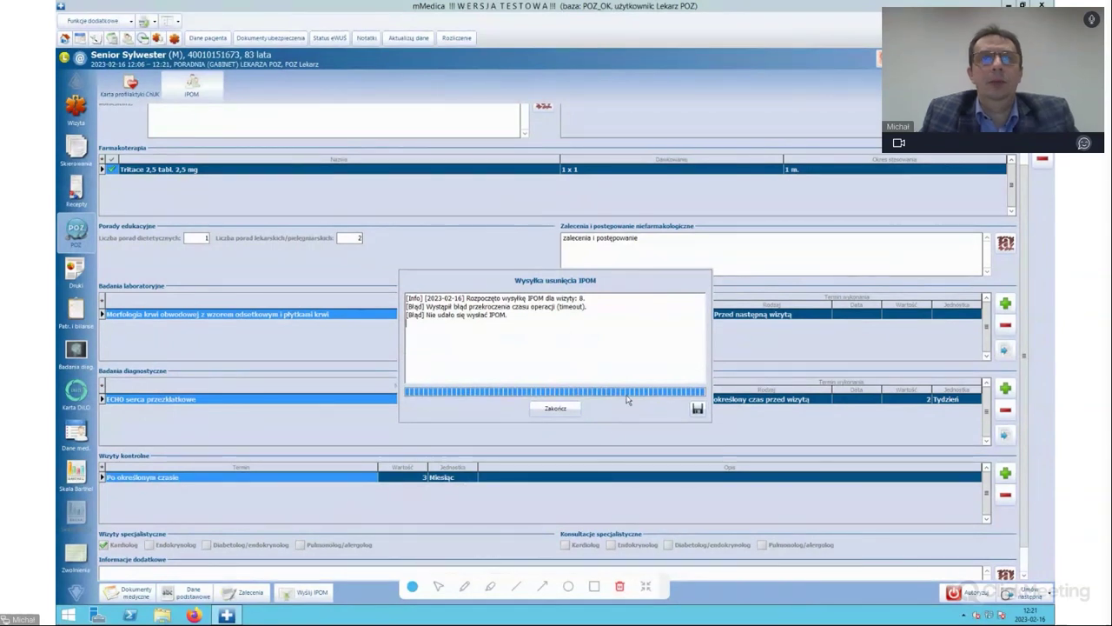
left_click(556, 408)
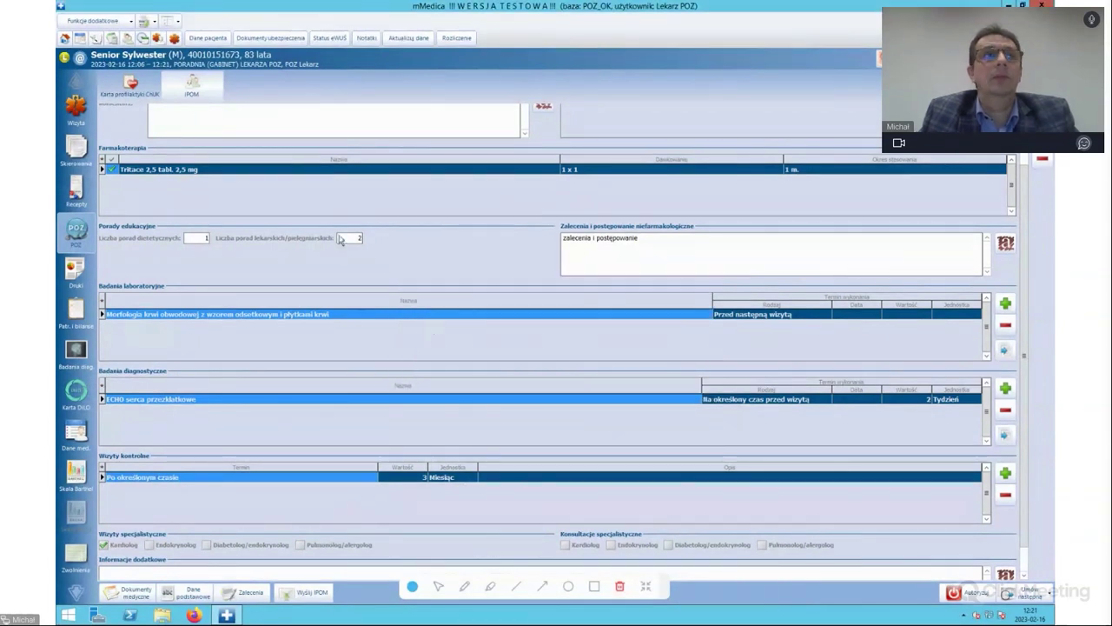
left_click(311, 595)
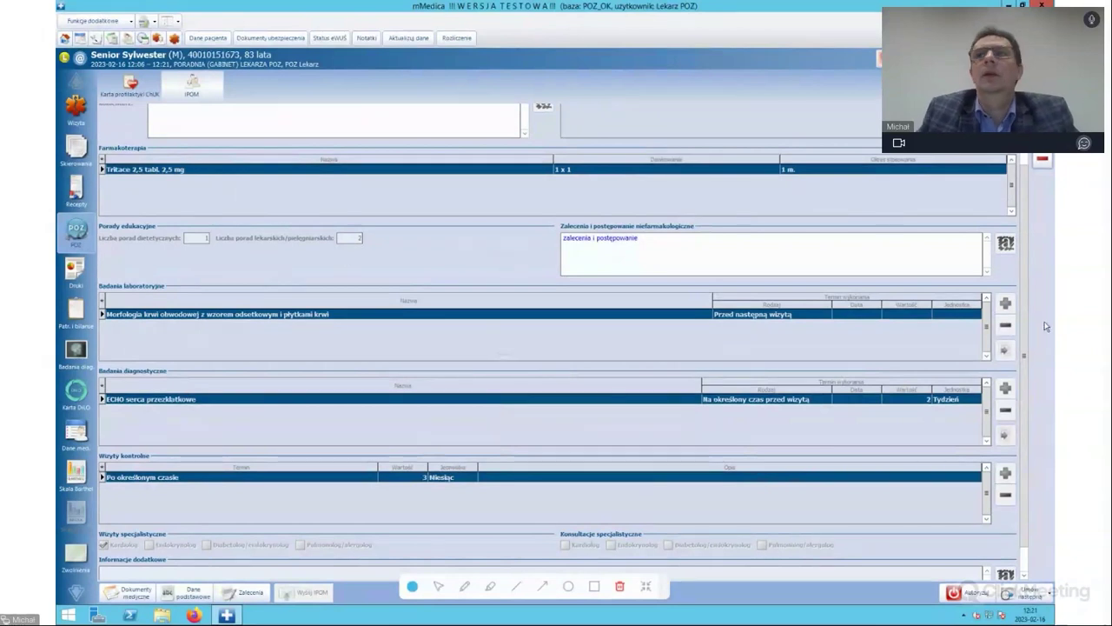
scroll(1026, 365, "up", 2)
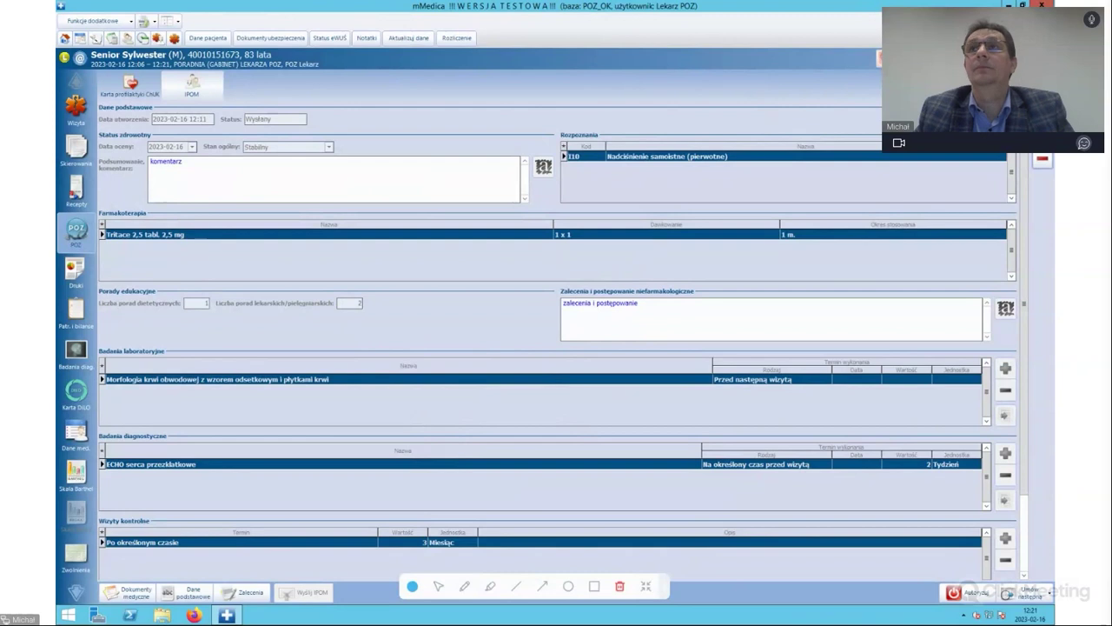
Leave the visit and the report lists, and open the list of coordinated care patients from the Terminarz.
left_click(878, 58)
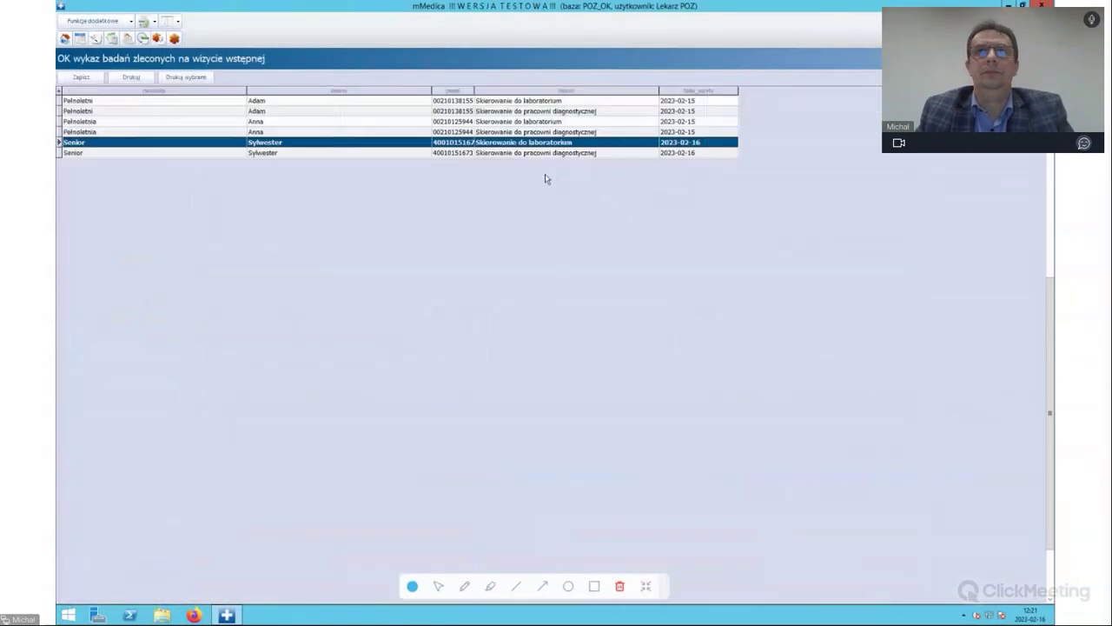
left_click(878, 58)
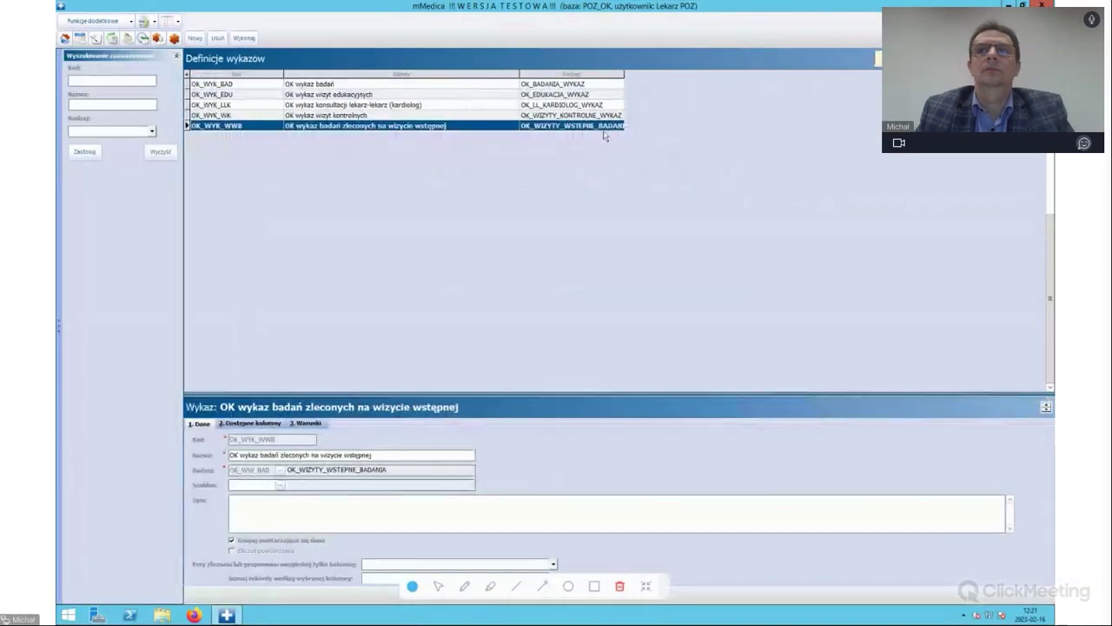
left_click(878, 58)
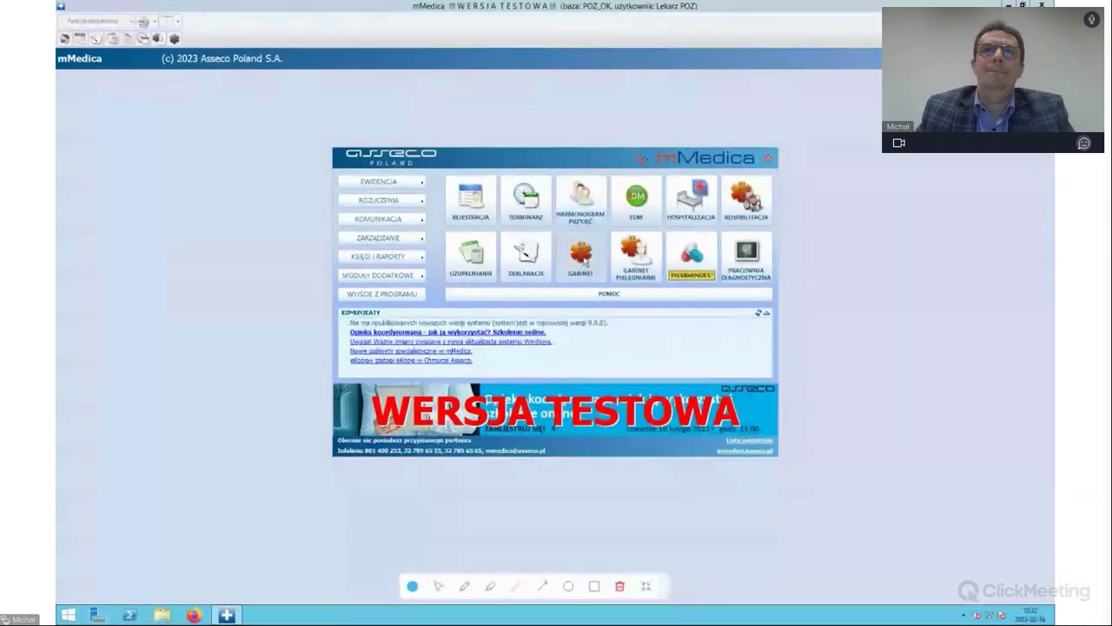
left_click(526, 200)
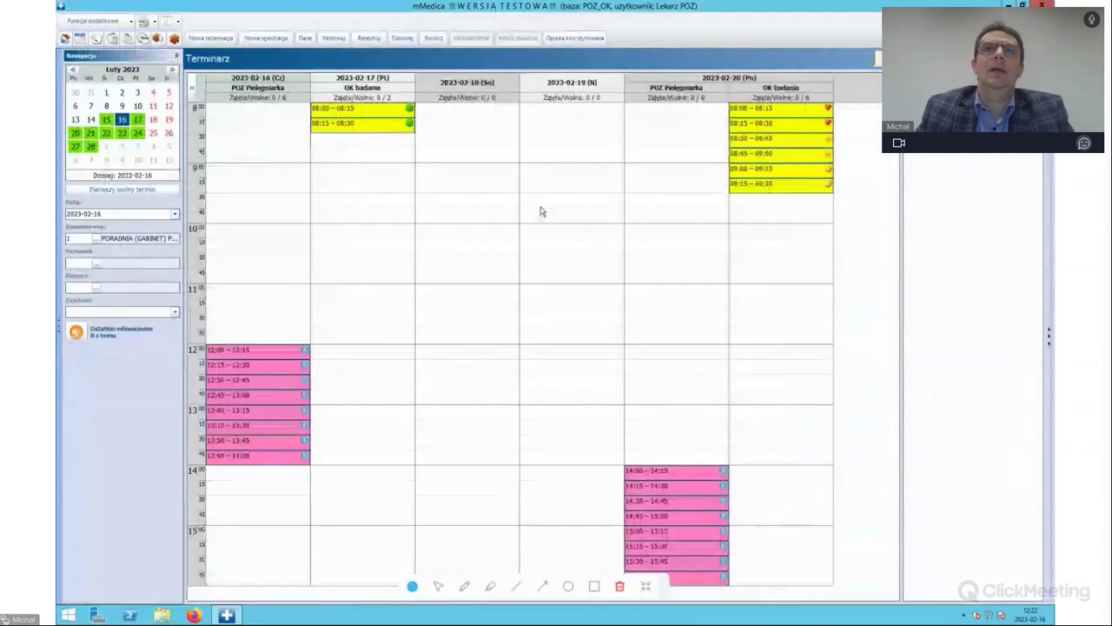
left_click(585, 40)
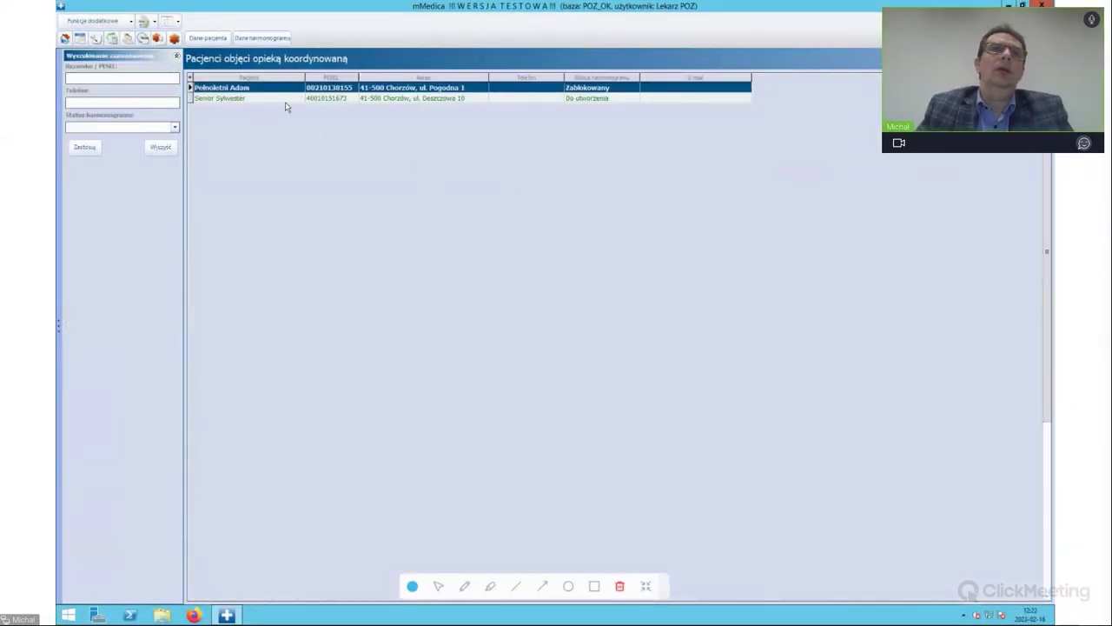
Create the IPOM schedule for the patient whose schedule status is Do utworzenia.
left_click(283, 103)
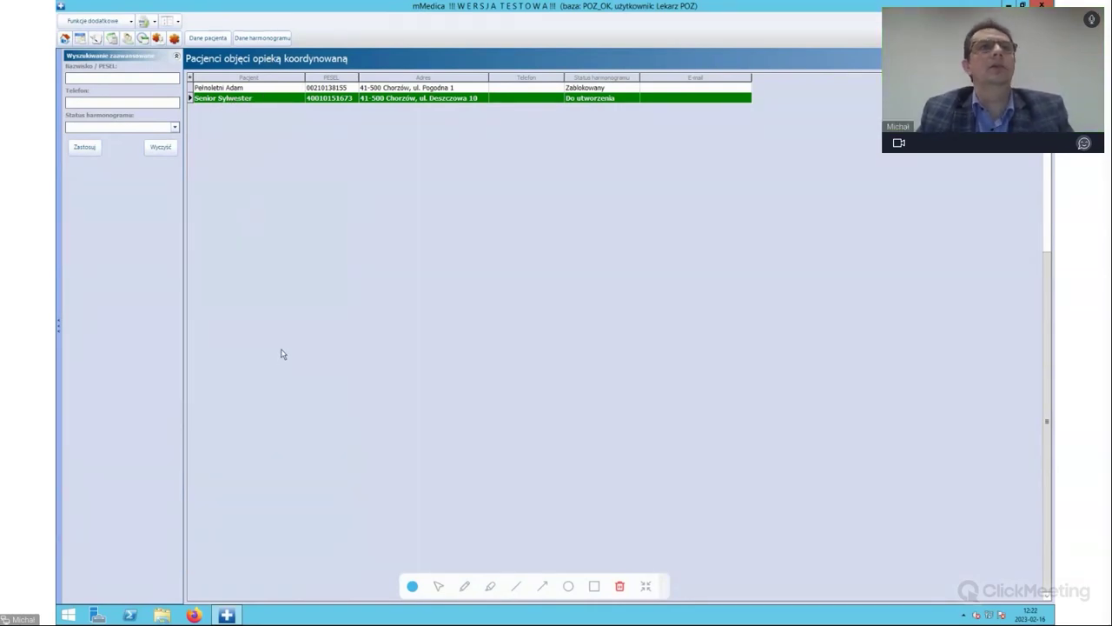
double_click(556, 99)
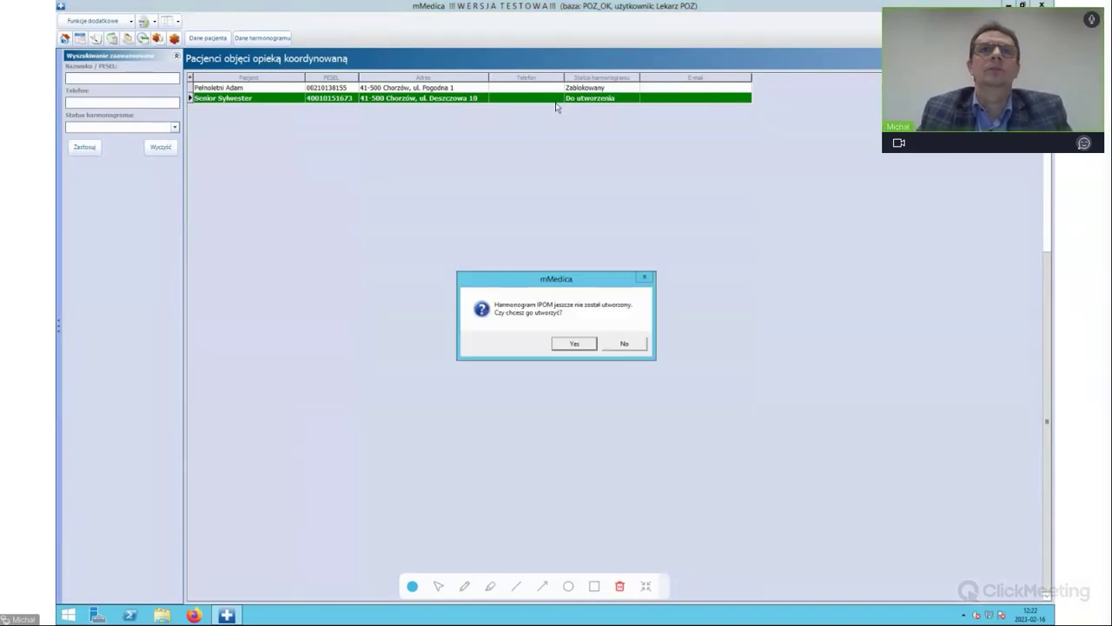
left_click(573, 343)
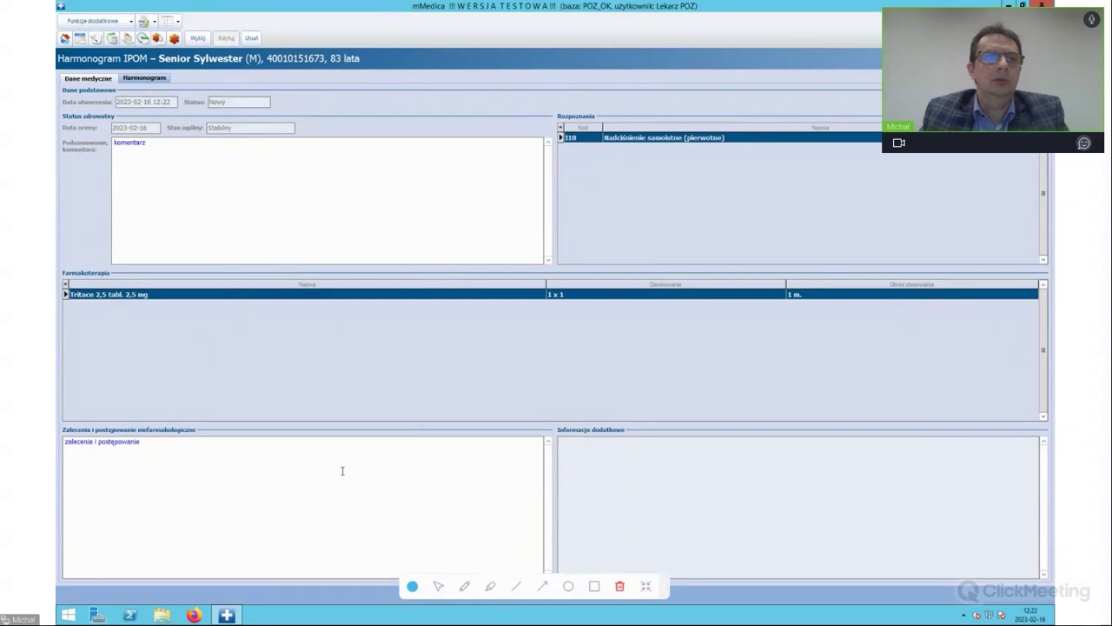
Set the date of the blood count task in the IPOM schedule to 2023-02-23.
left_click(159, 79)
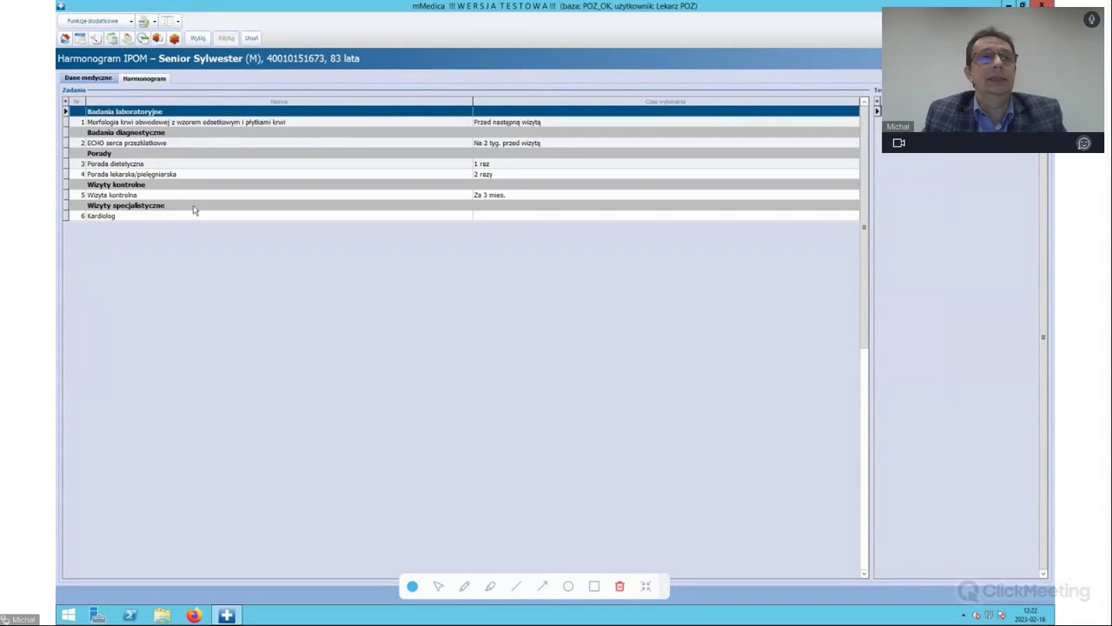
left_click(307, 124)
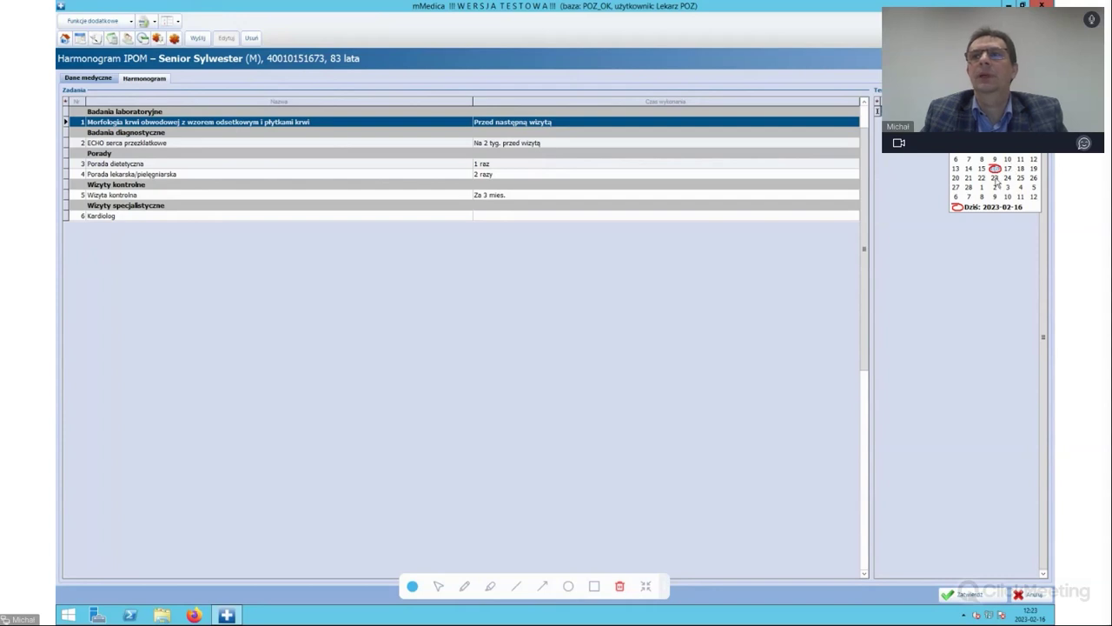
left_click(995, 178)
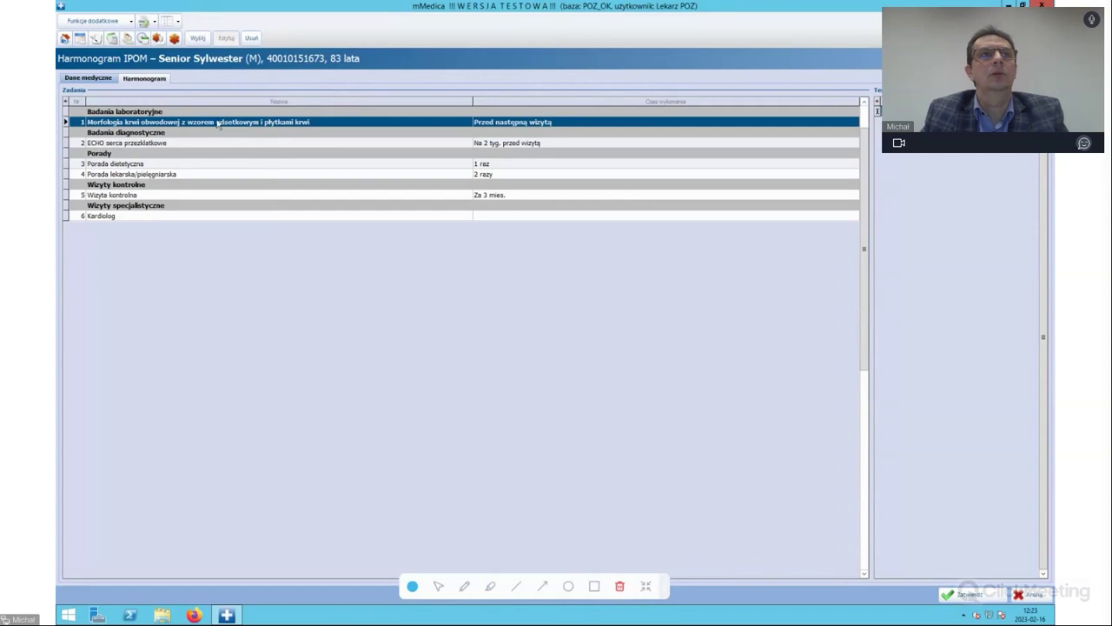
Set the date of the transthoracic heart ECHO task in the IPOM schedule to 2023-02-24.
left_click(174, 145)
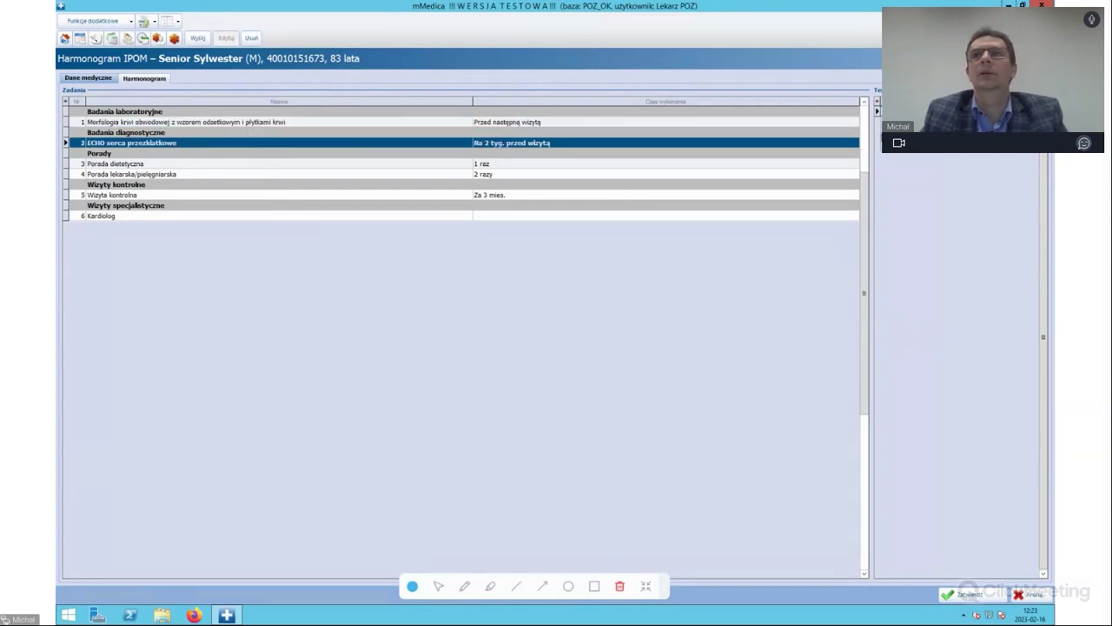
left_click(999, 109)
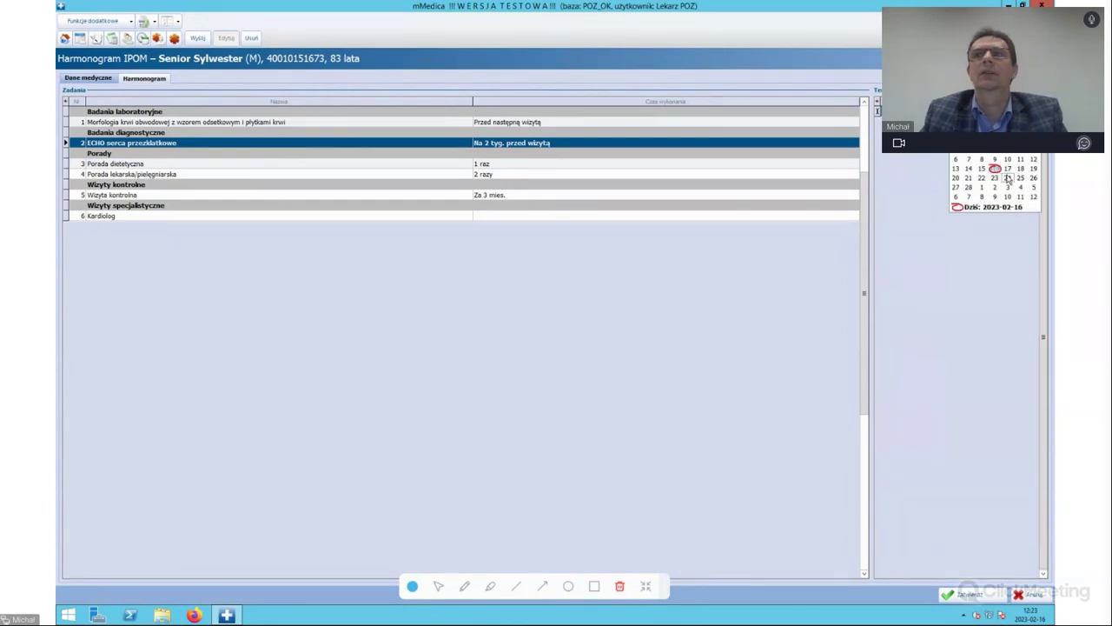
left_click(1008, 179)
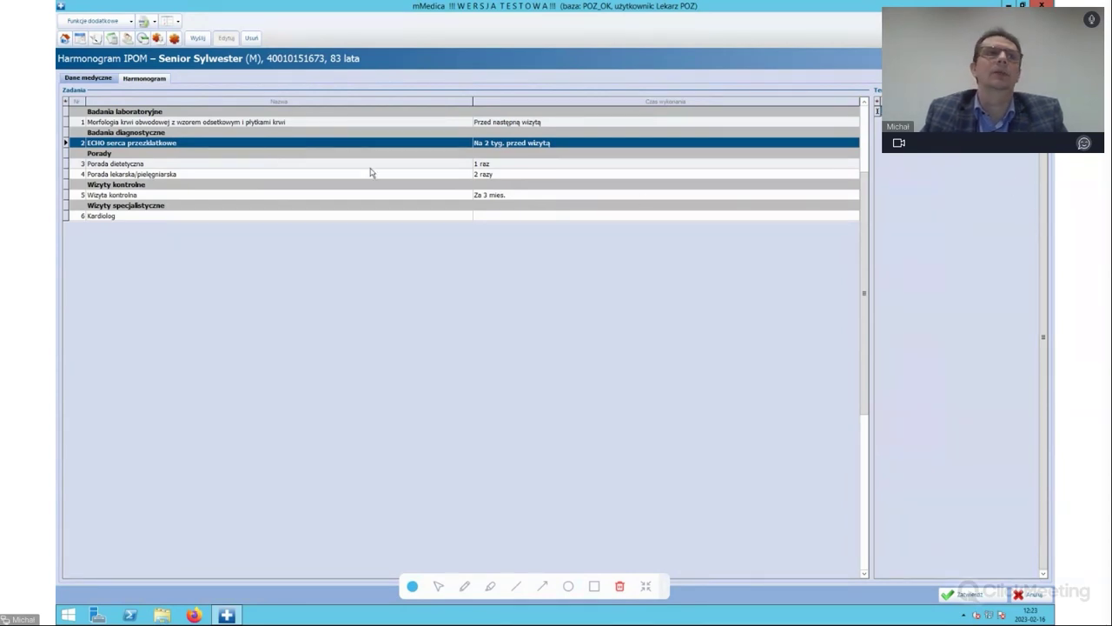
Plan the dietary advice task and set a date of the doctor/nurse advice task to 2023-04-03.
left_click(182, 165)
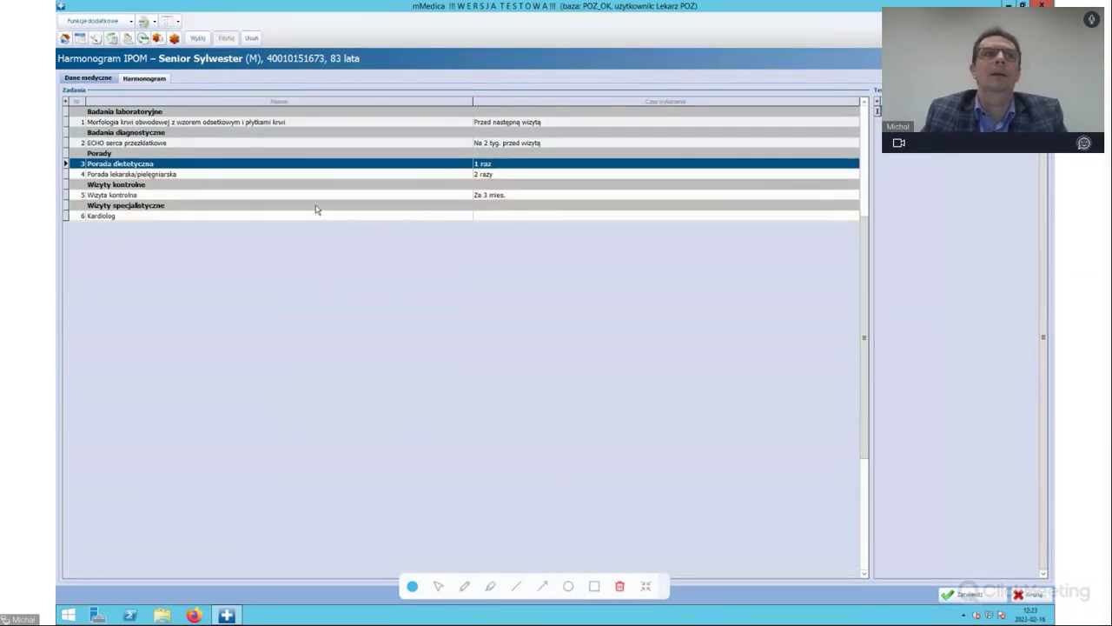
left_click(241, 176)
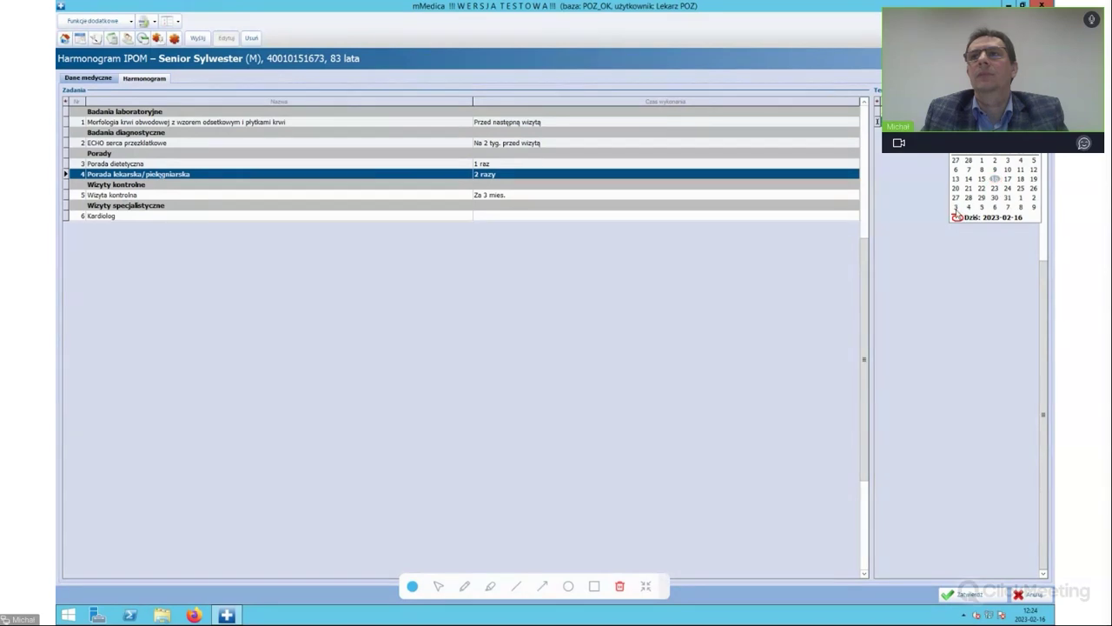
left_click(956, 207)
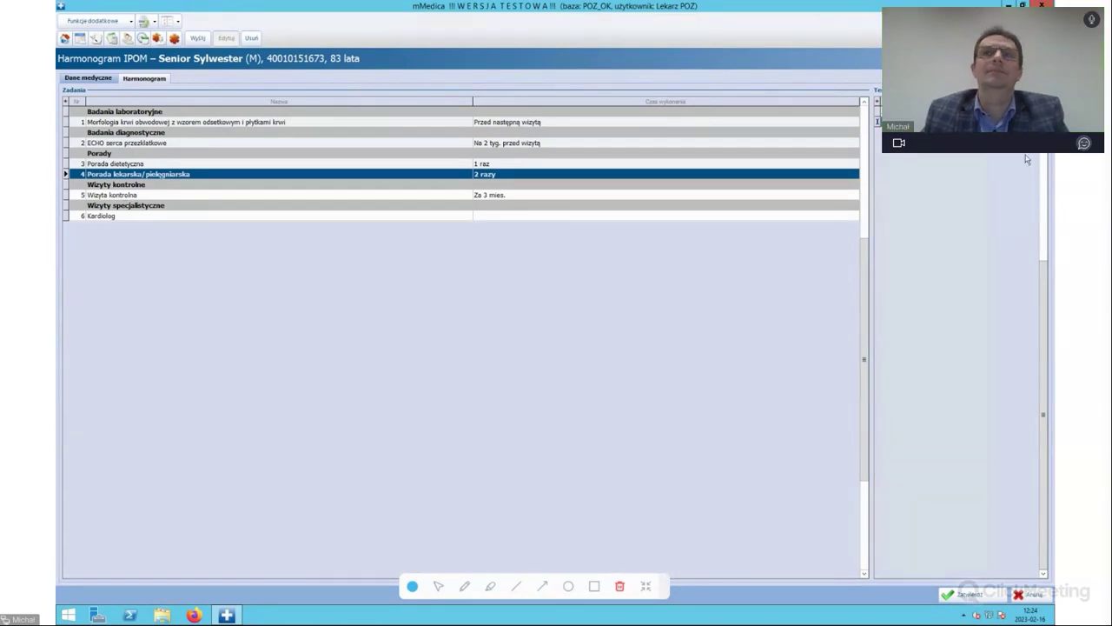
Set the date of the control visit task in the IPOM schedule to 2023-04-07.
left_click(139, 197)
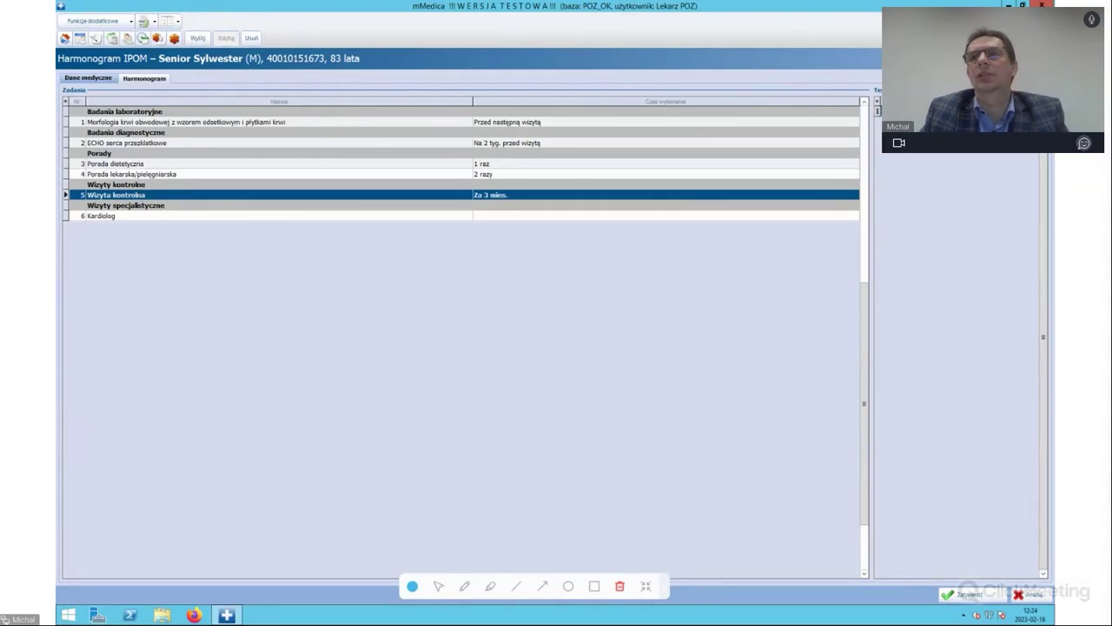
scroll(995, 188, "down", 1)
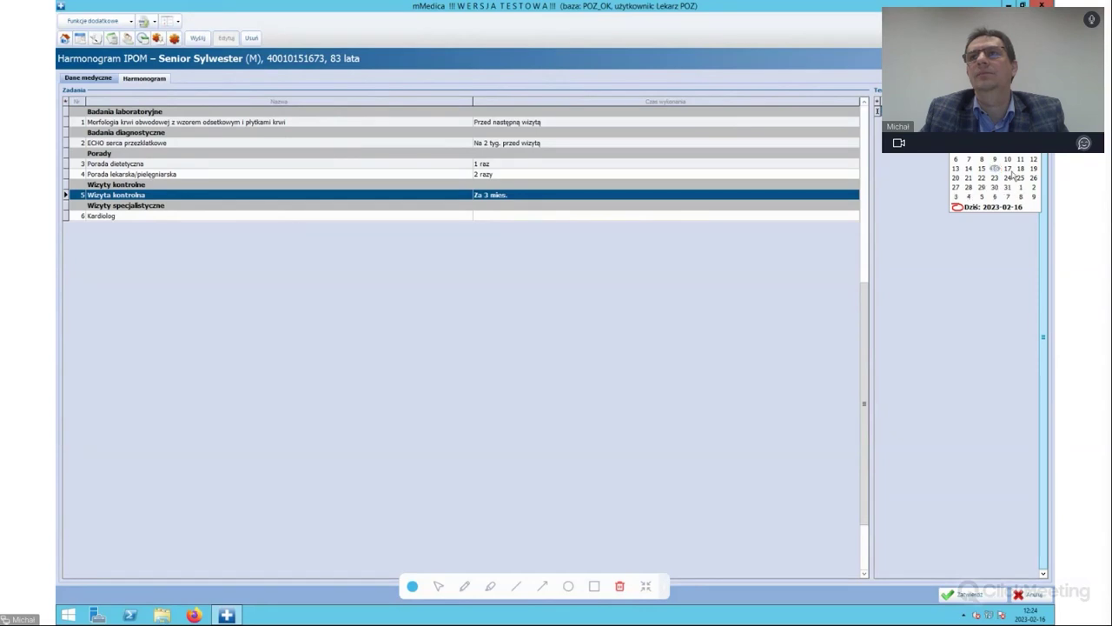
left_click(1009, 198)
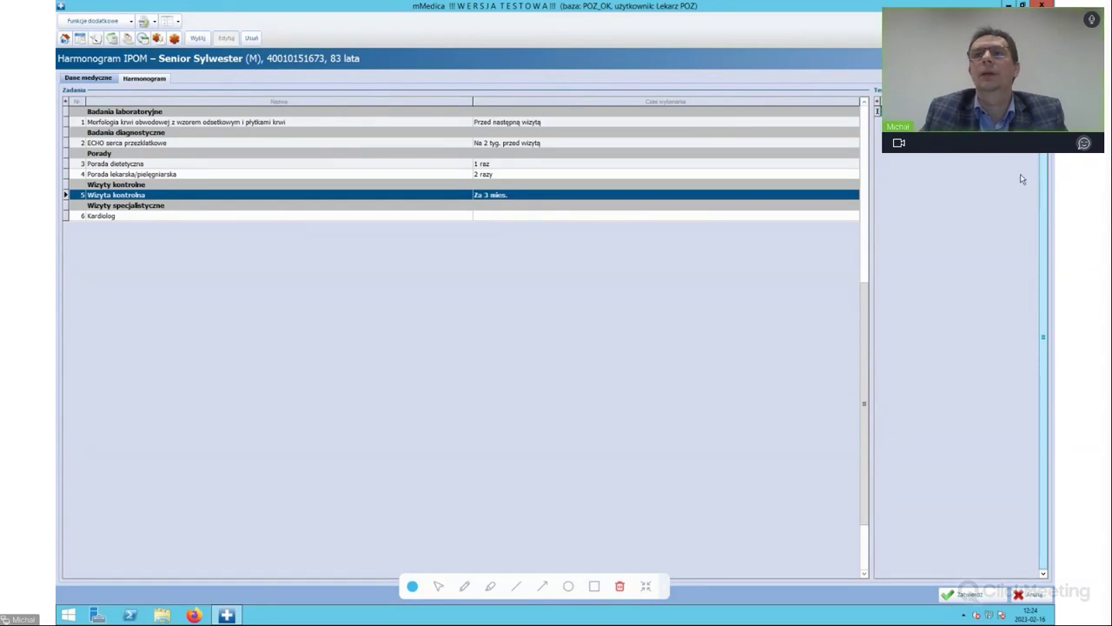
Set the date of the cardiologist visit in the IPOM schedule to 2023-04-03.
left_click(214, 217)
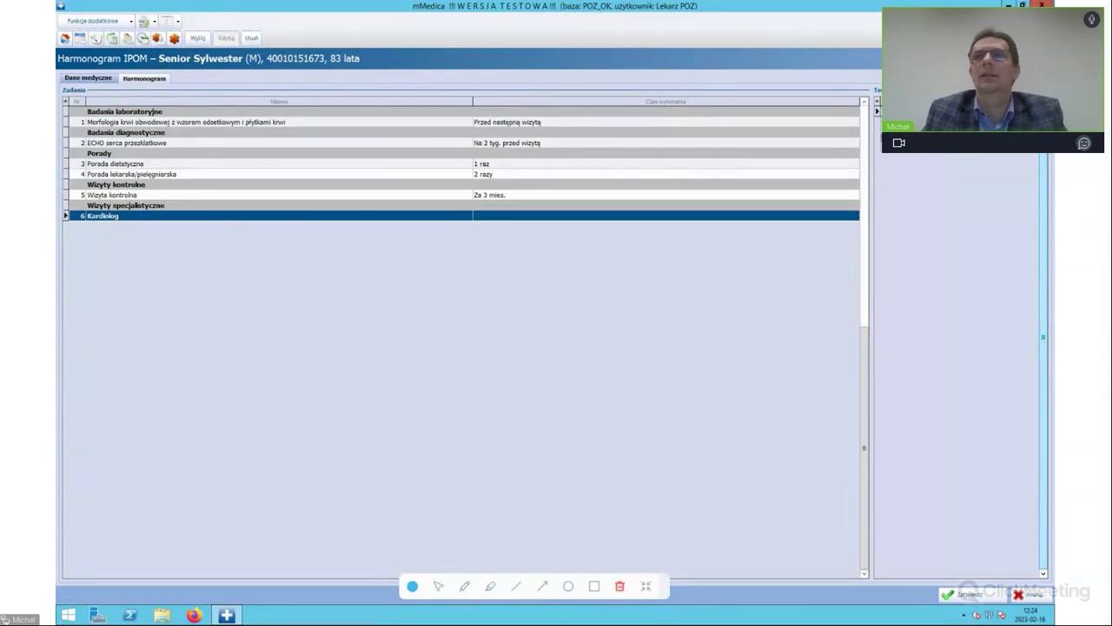
key("alt+Down")
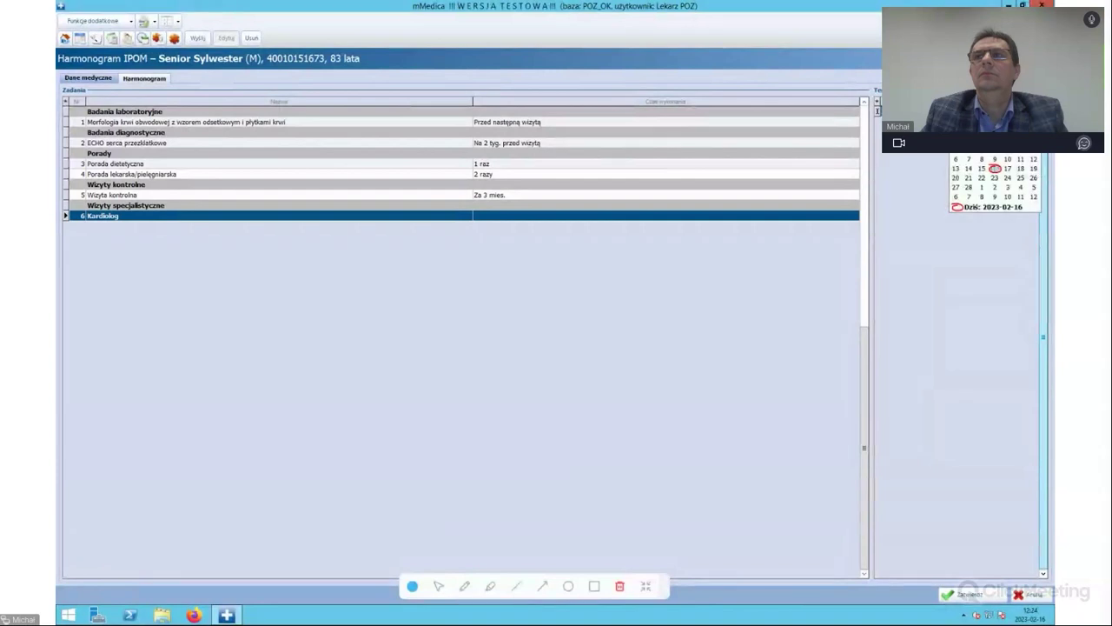
key("Page_Down")
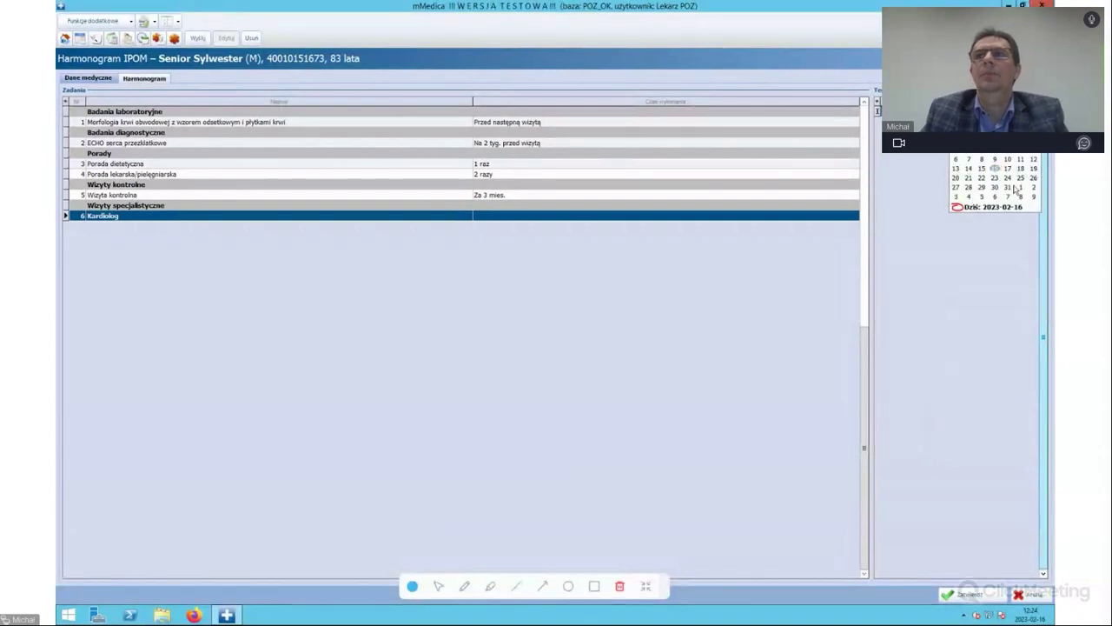
left_click(960, 198)
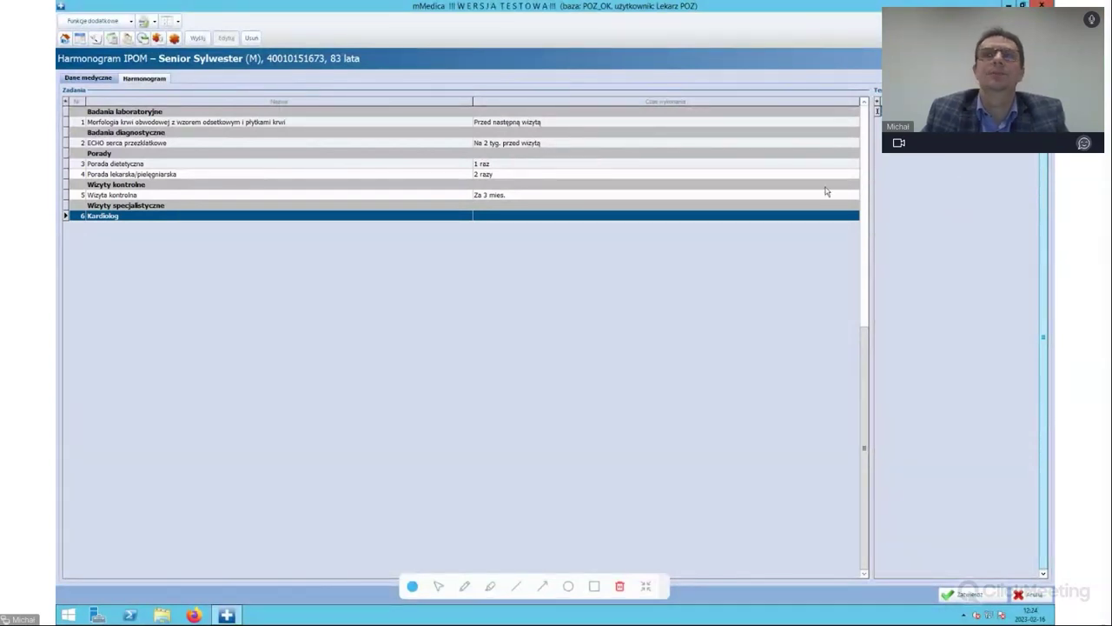
Check the planned dates of the control visit and cardiologist tasks, and look into the Terminarz.
left_click(367, 195)
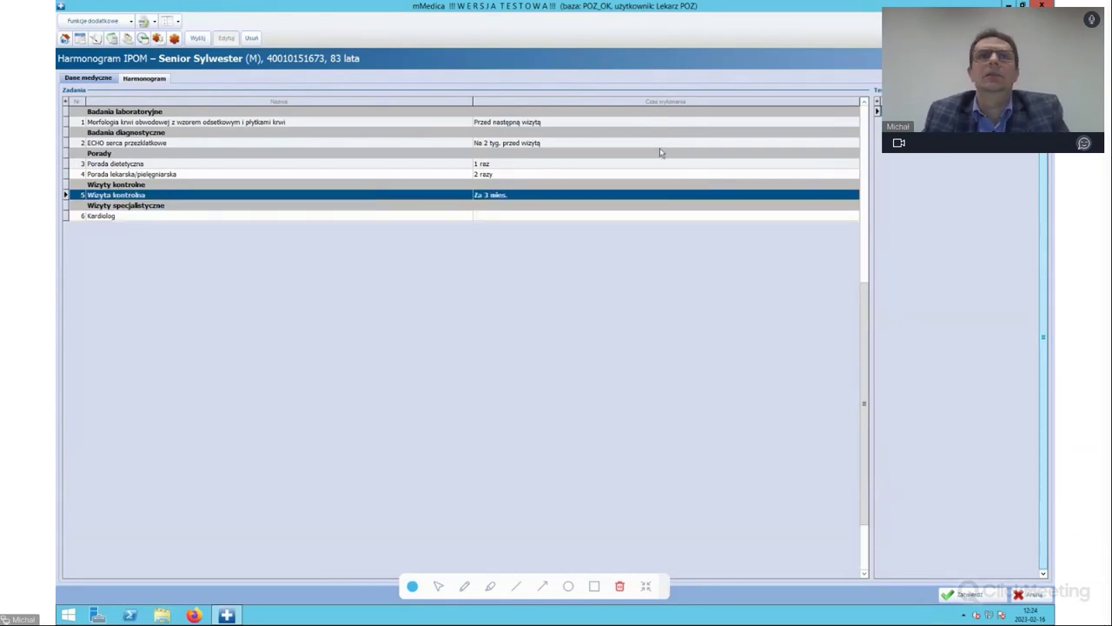
left_click(311, 215)
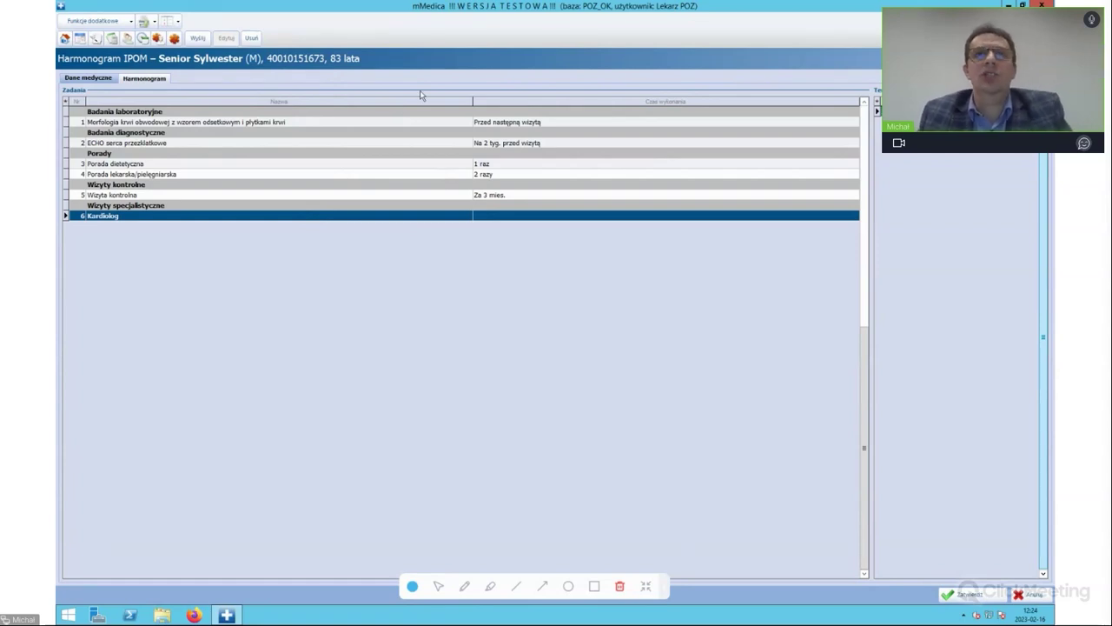
mouse_move(557, 6)
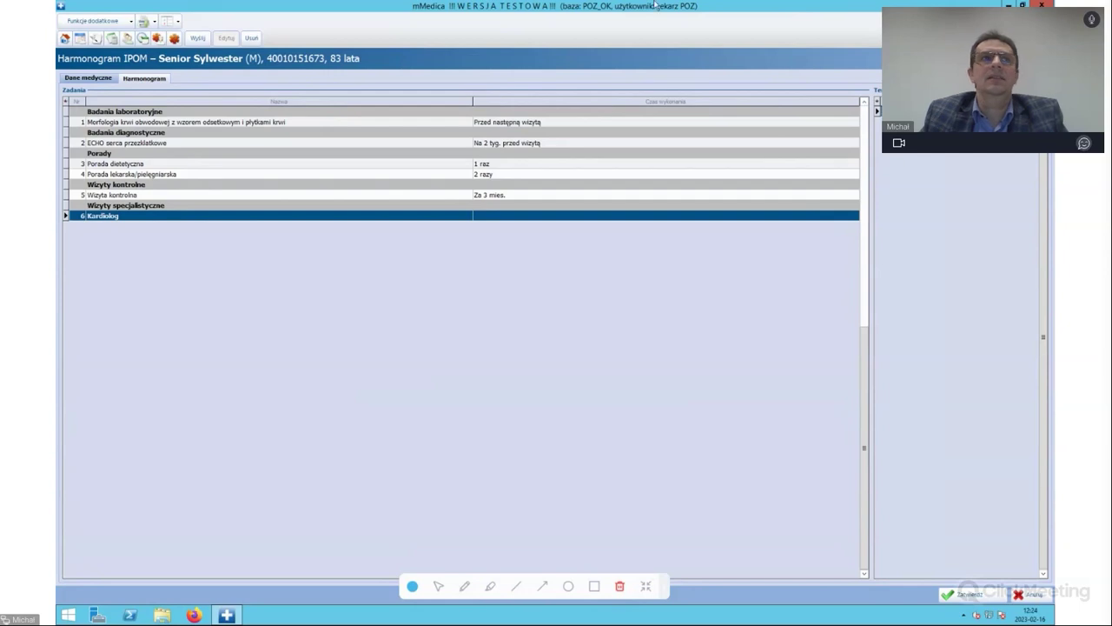
left_click(64, 38)
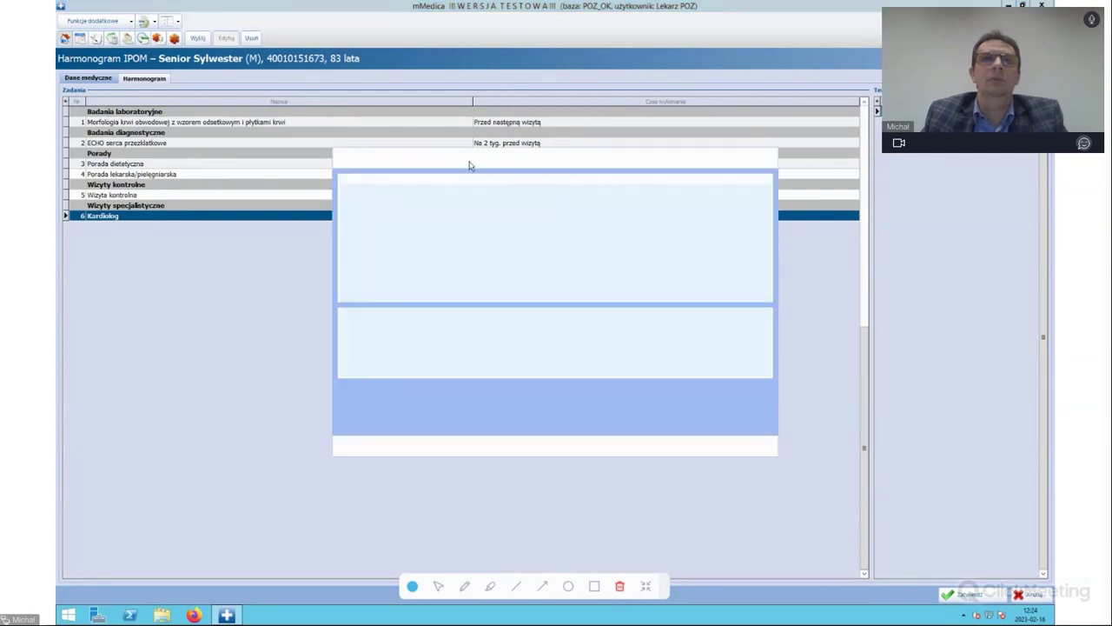
left_click(525, 200)
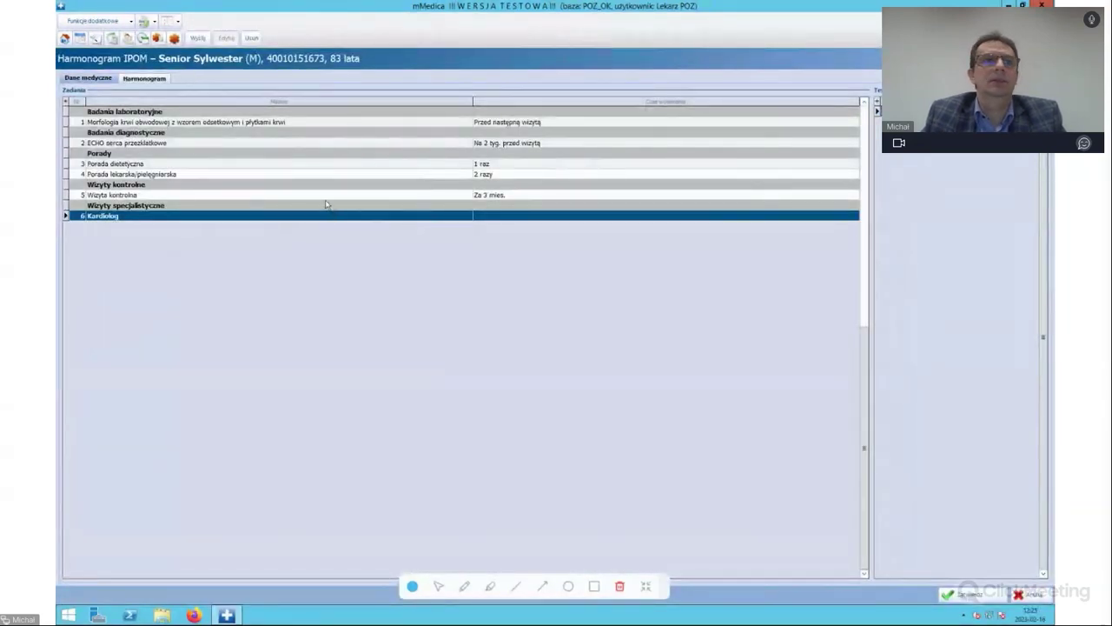
Review the dates planned for the control visit, dietary advice and doctor/nurse advice tasks.
left_click(326, 195)
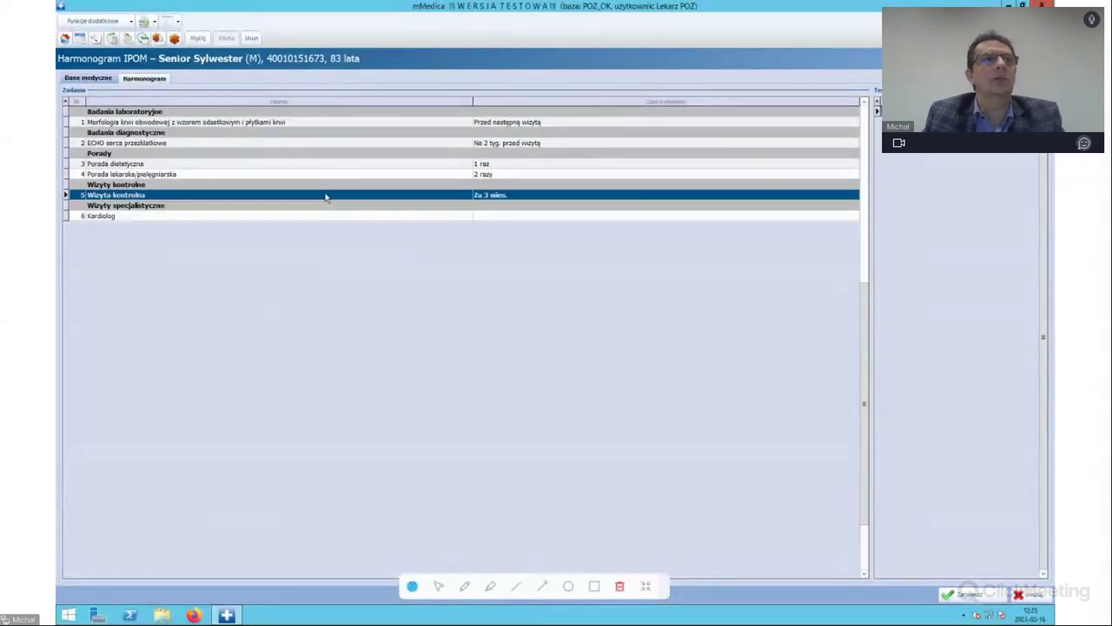
left_click(344, 165)
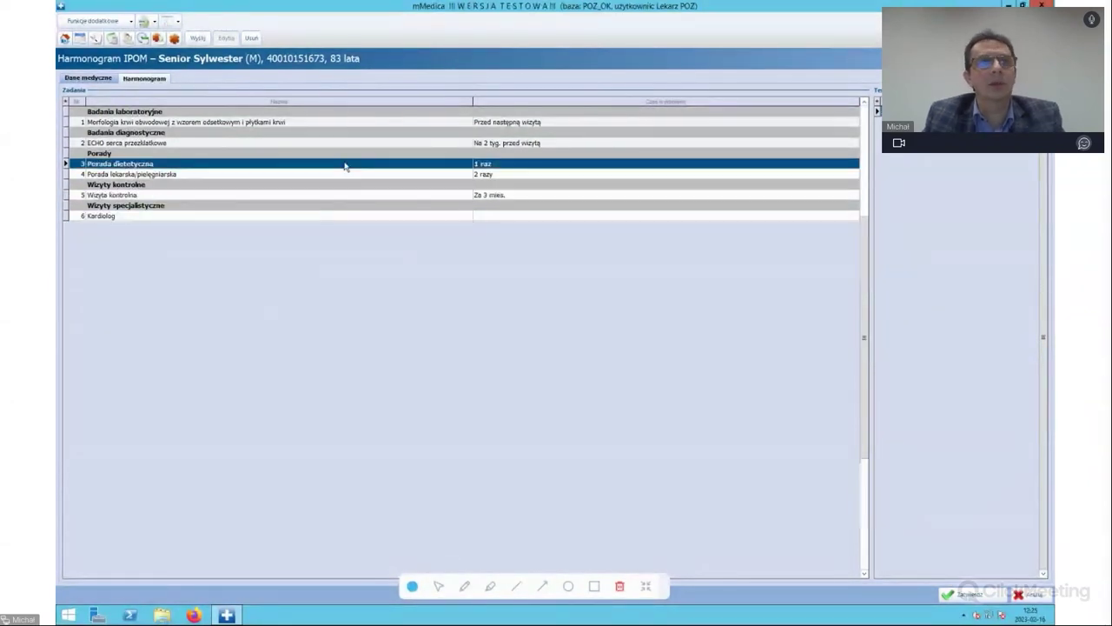
left_click(335, 175)
left_click(314, 164)
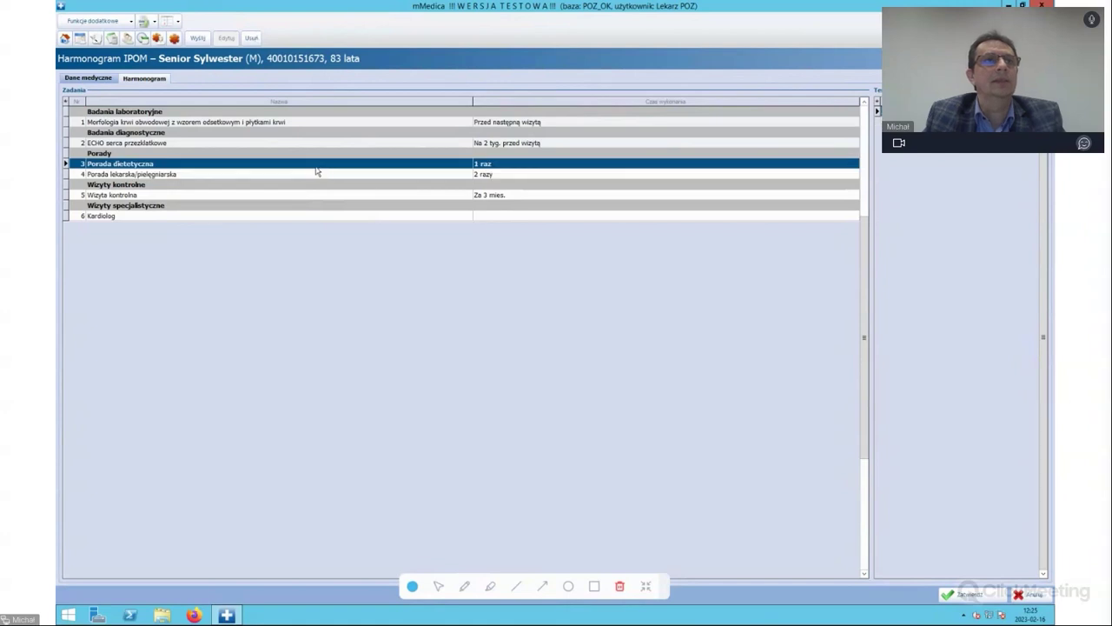
left_click(316, 176)
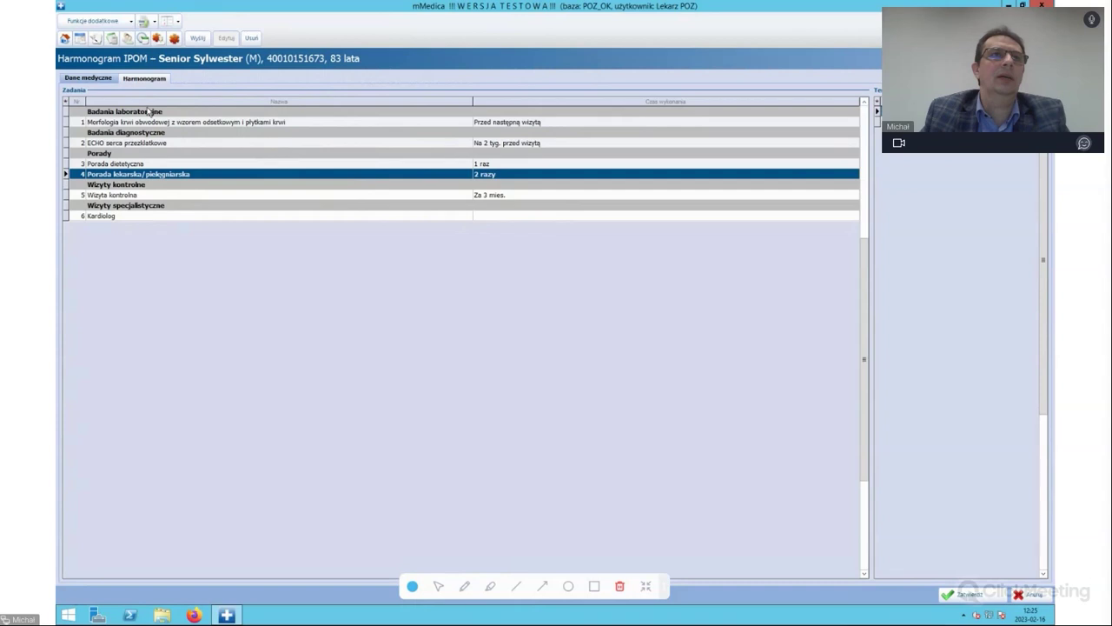
Save the patient's IPOM schedule and send it.
left_click(196, 40)
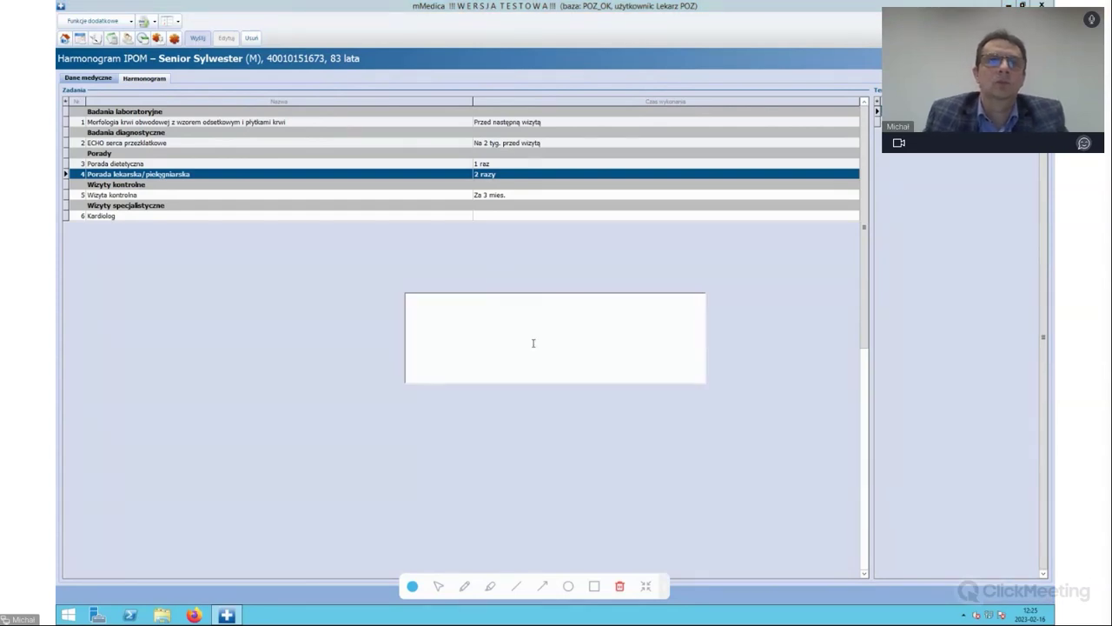
left_click(555, 408)
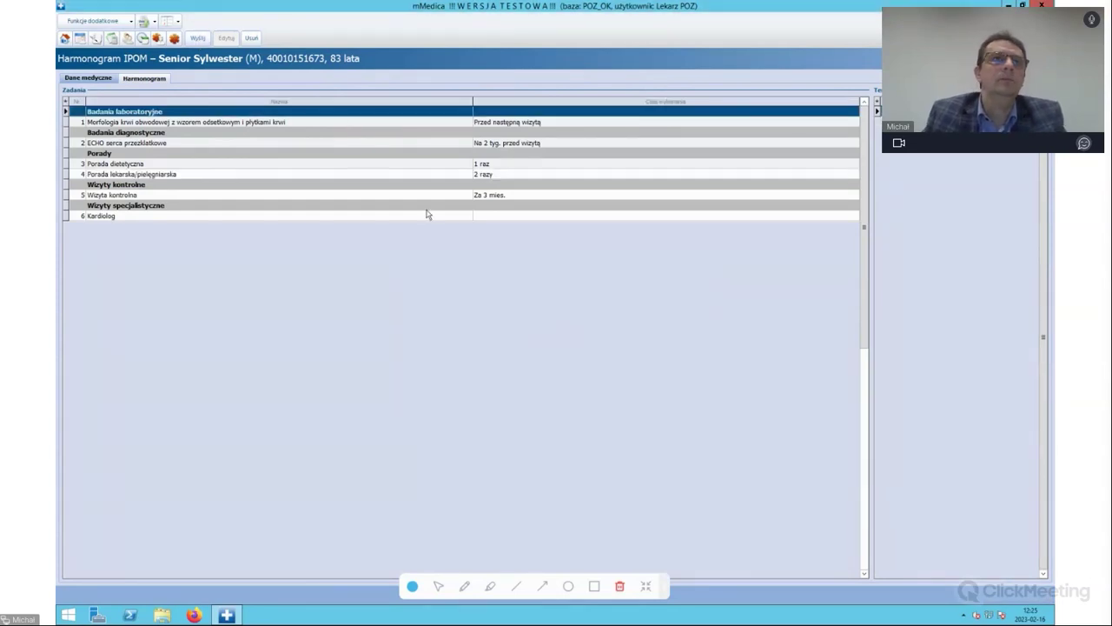
left_click(199, 39)
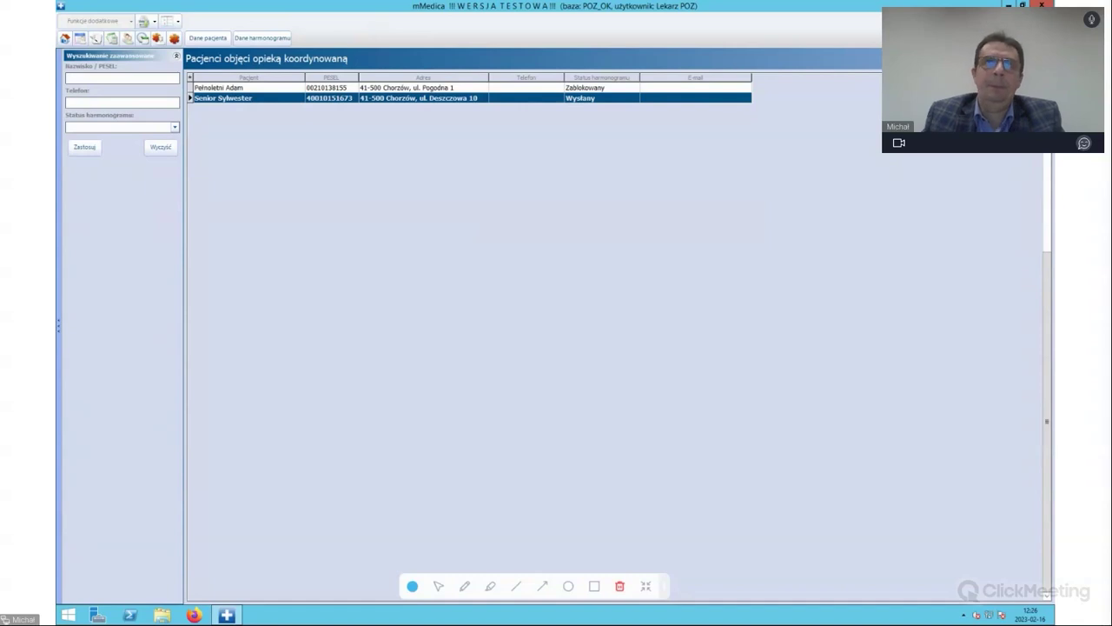
Leave the coordinated care patient list and open the definitions of the custom reports (Raporty własne).
key("Escape")
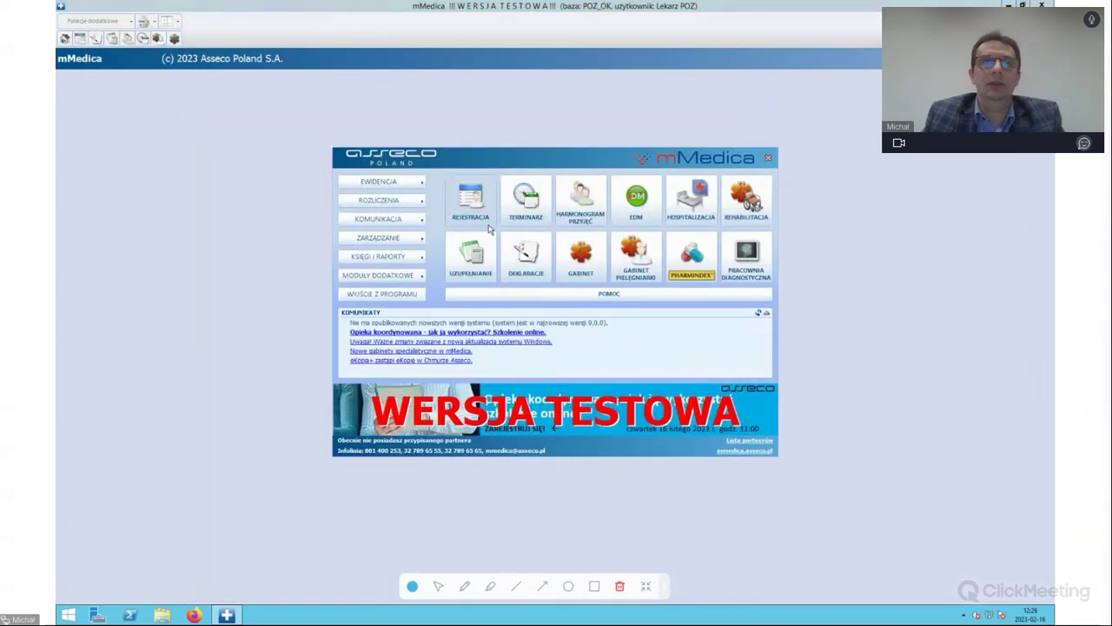
left_click(402, 257)
mouse_move(471, 280)
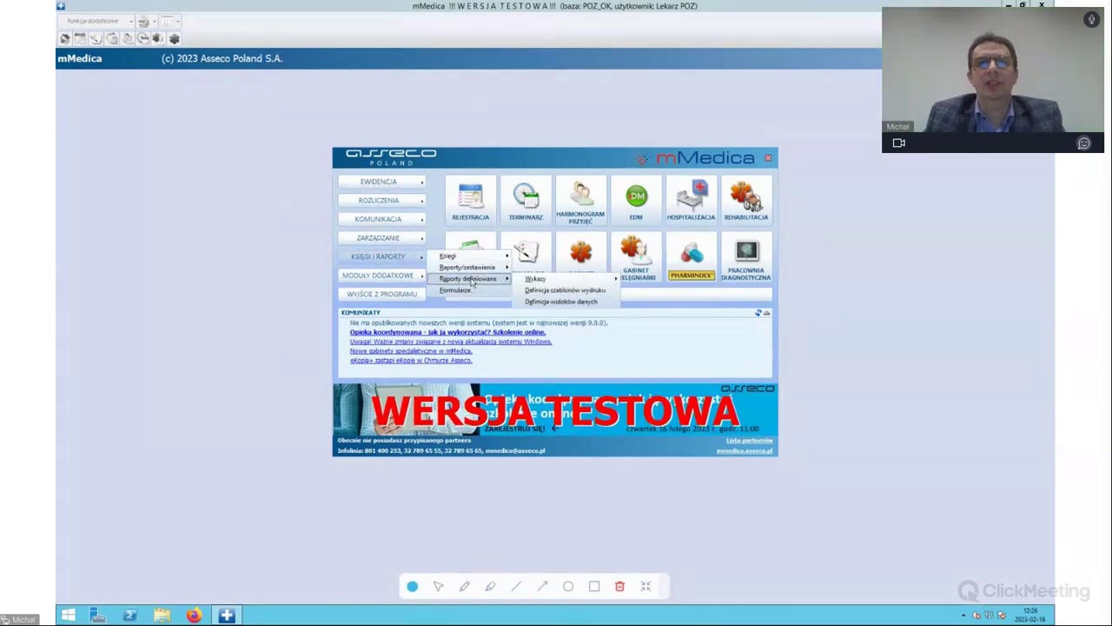
mouse_move(550, 285)
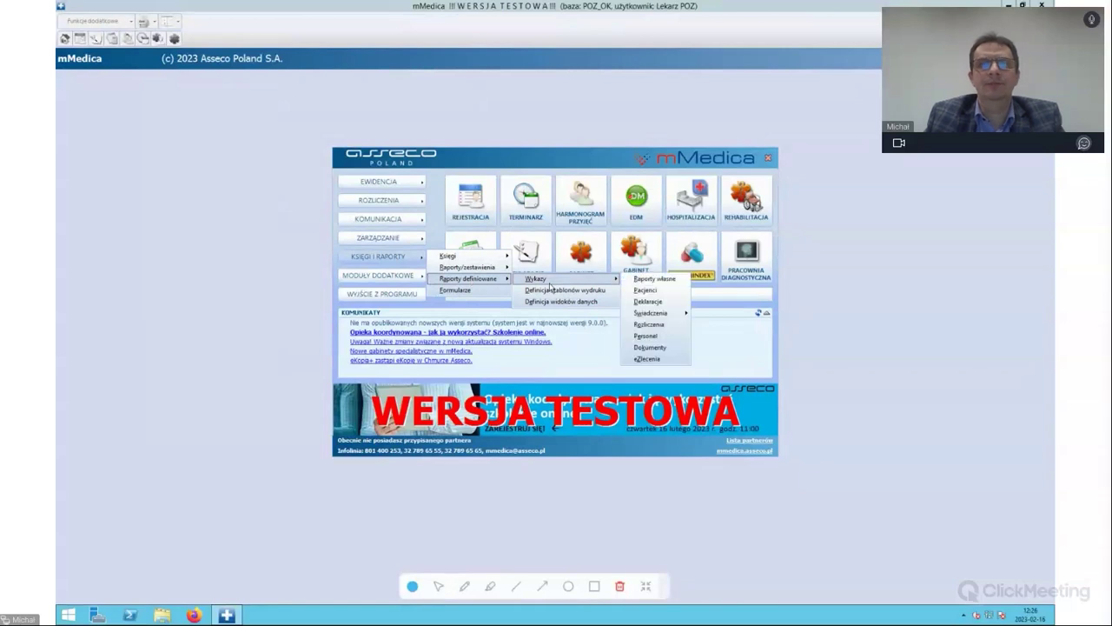
left_click(656, 279)
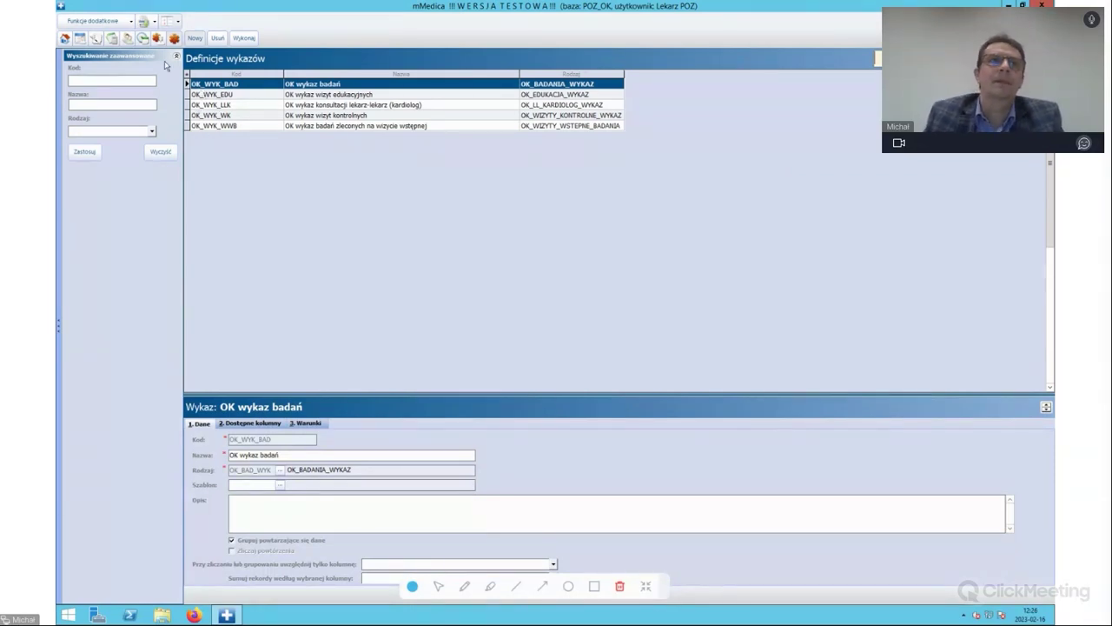
Run the list OK wykaz wizyt edukacyjnych and examine the visit dates and settlement statuses of its entries.
left_click(252, 94)
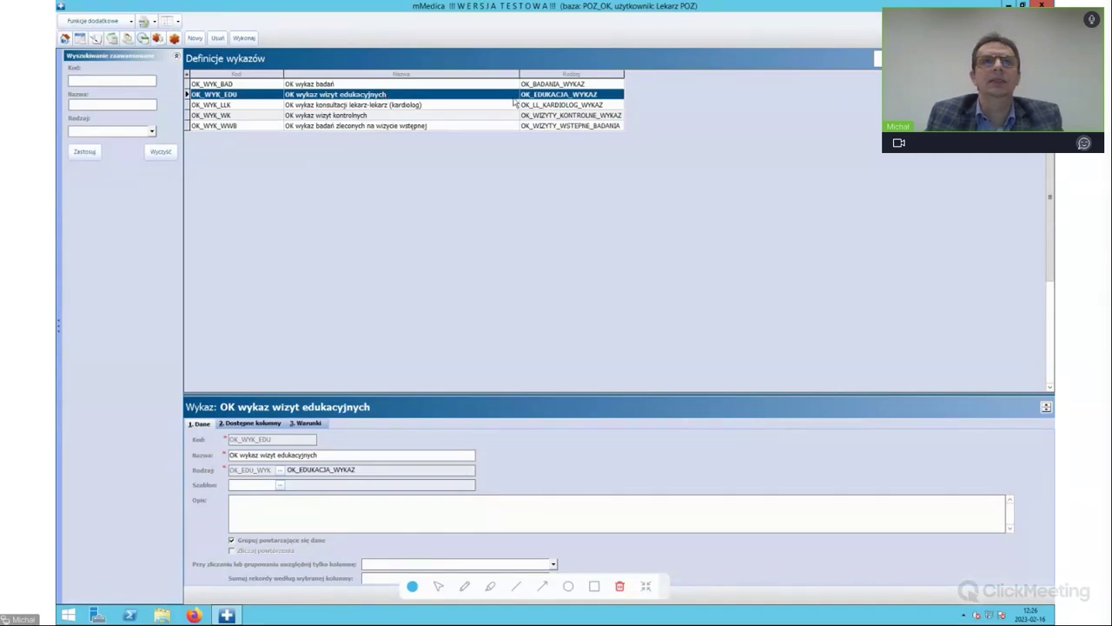
left_click(244, 38)
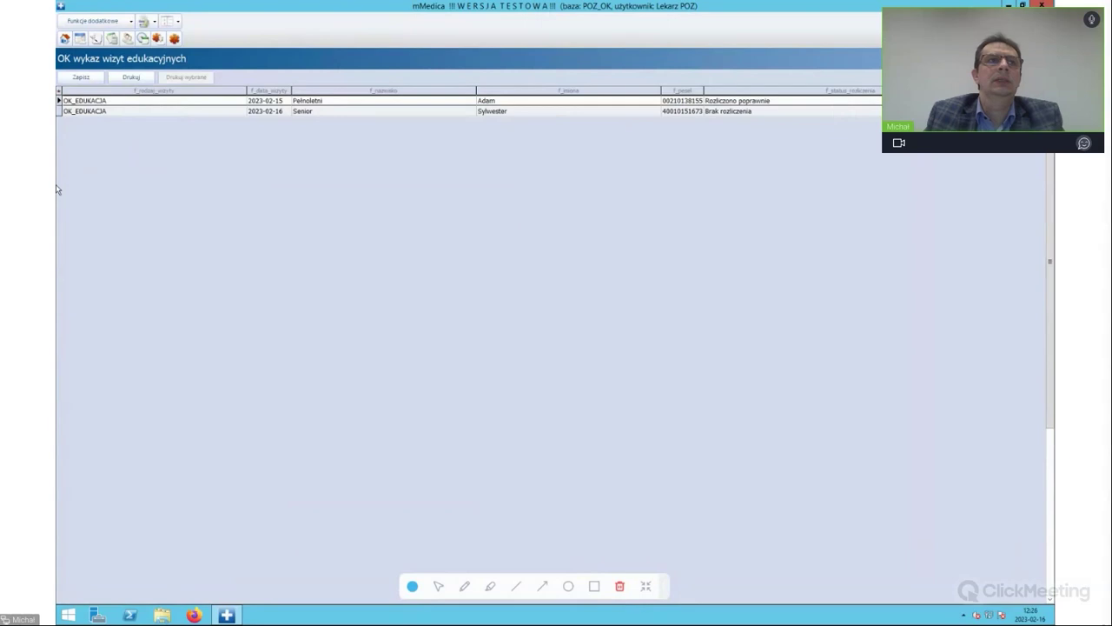
left_click(158, 104)
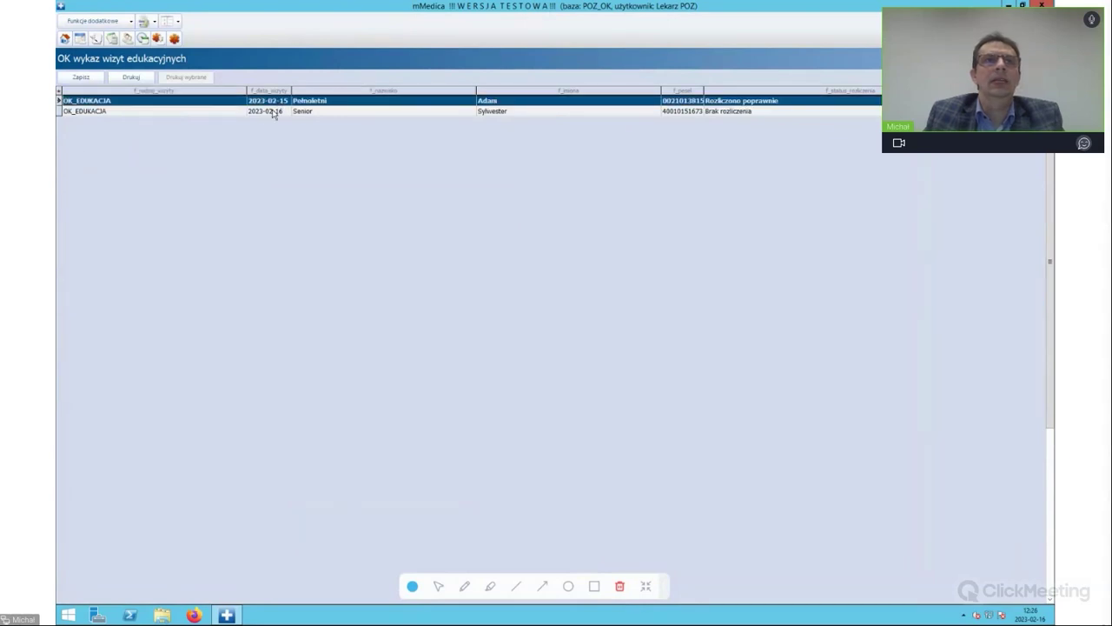
left_click(275, 112)
left_click(335, 101)
left_click(339, 112)
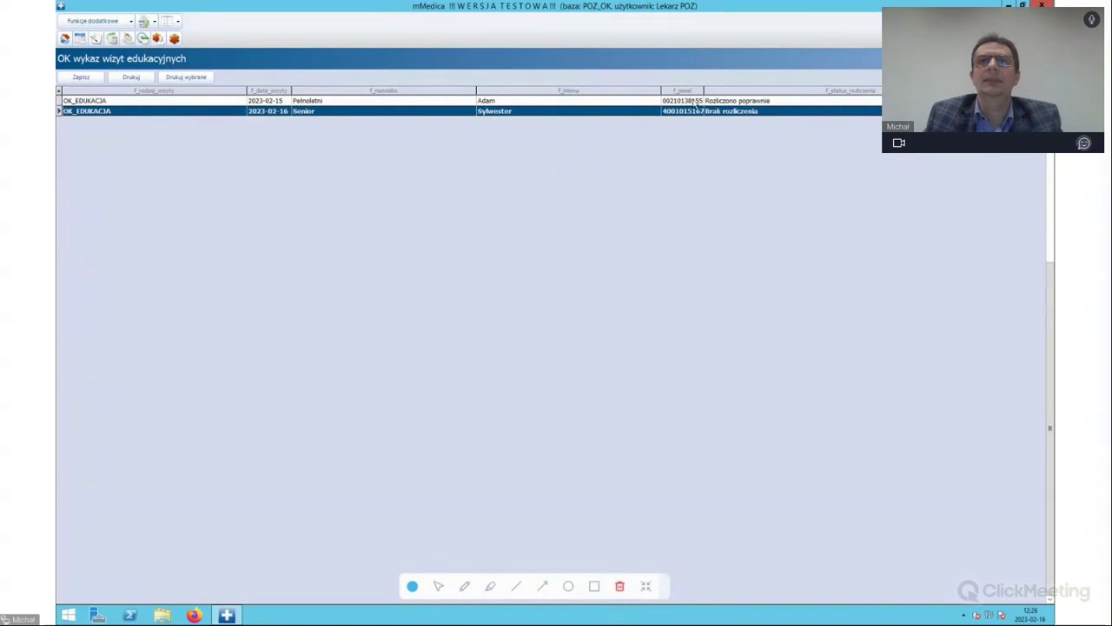
left_click(727, 102)
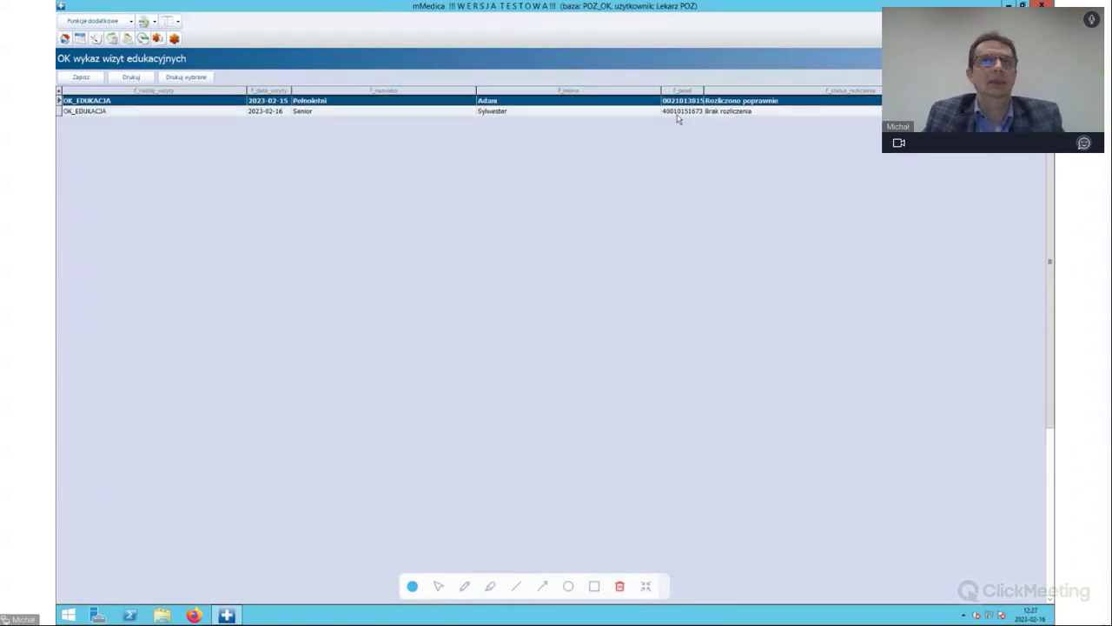
left_click(738, 112)
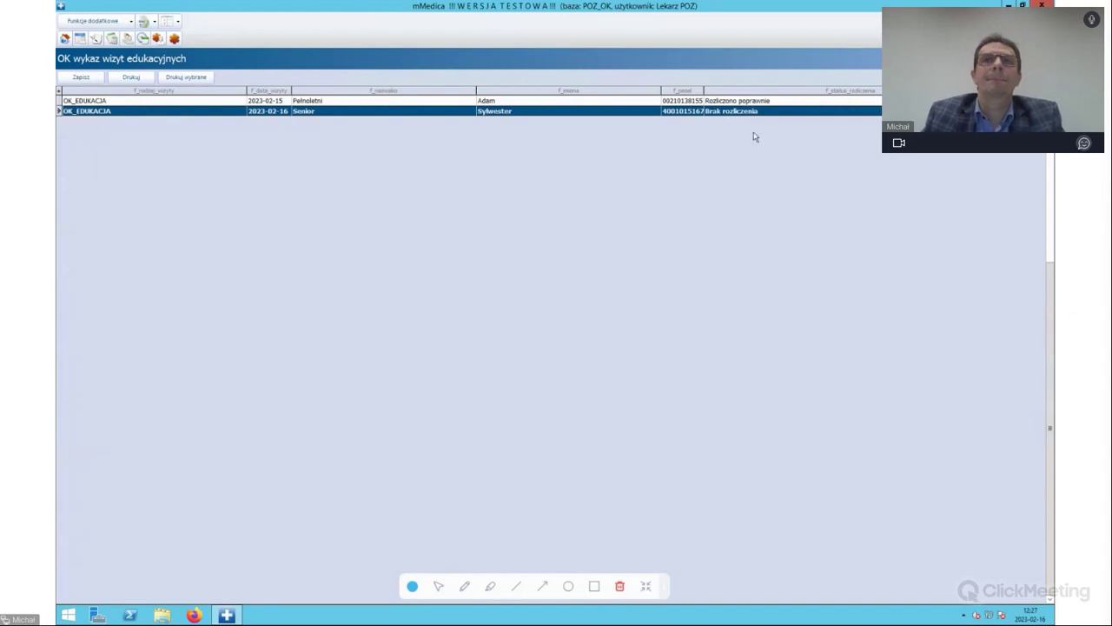
Compare the settlement statuses of the educational visits dated 2023-02-15 and 2023-02-16, and return to the 2023 visit list.
left_click(771, 102)
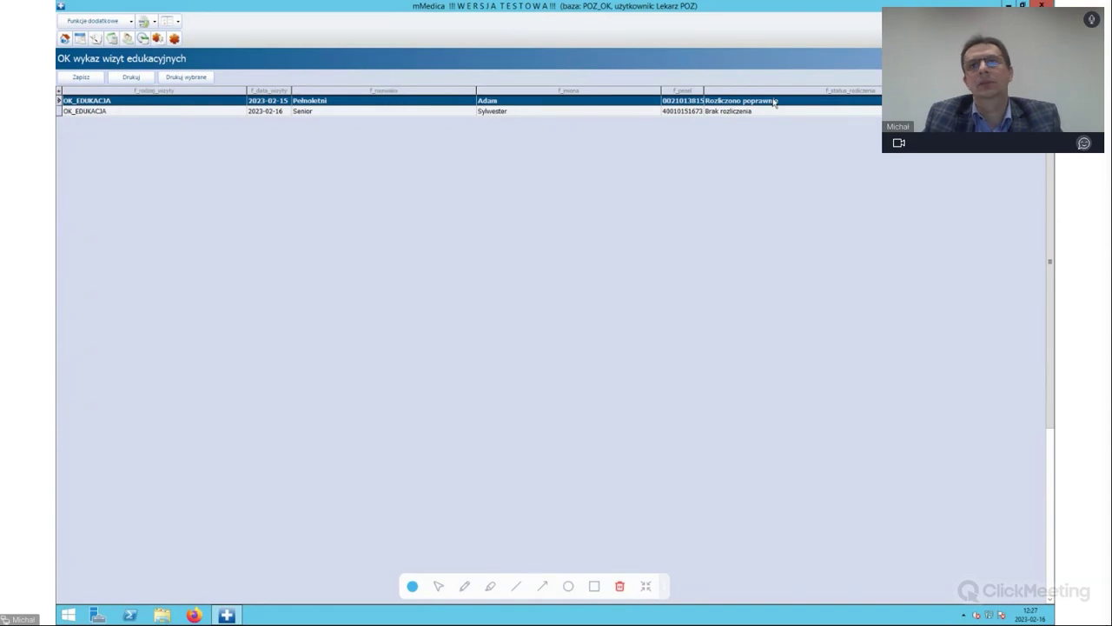
left_click(418, 111)
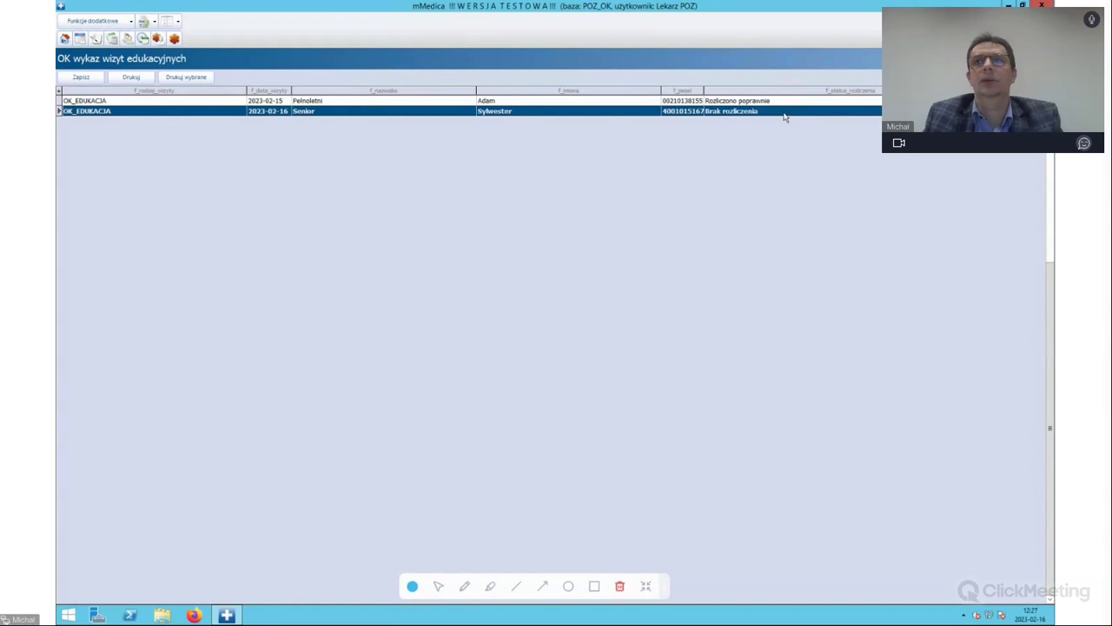
key("Escape")
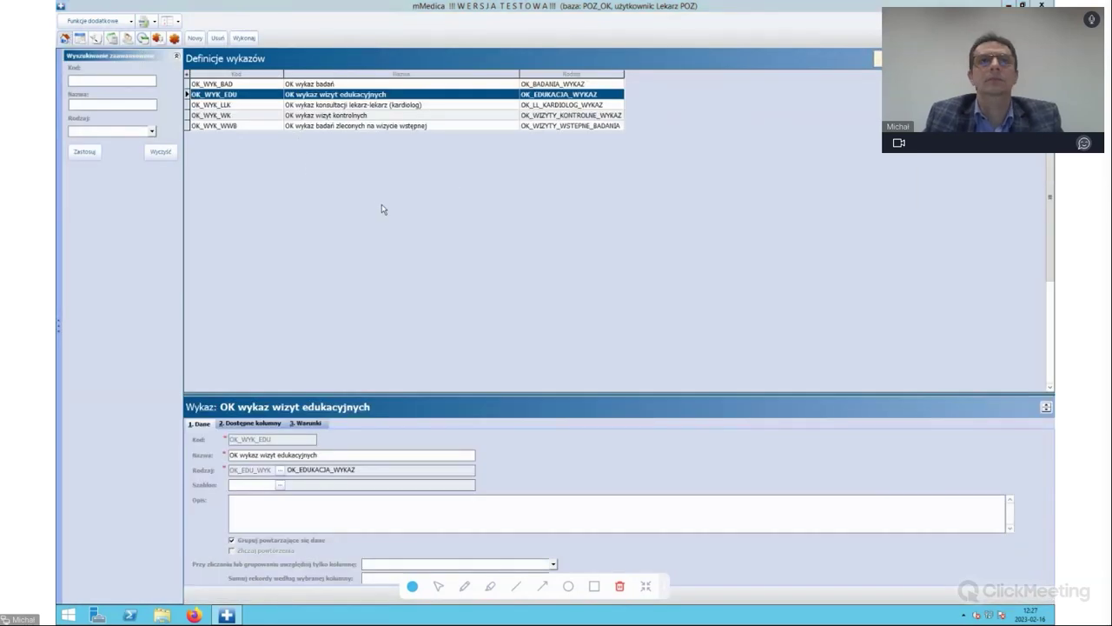
key("Escape")
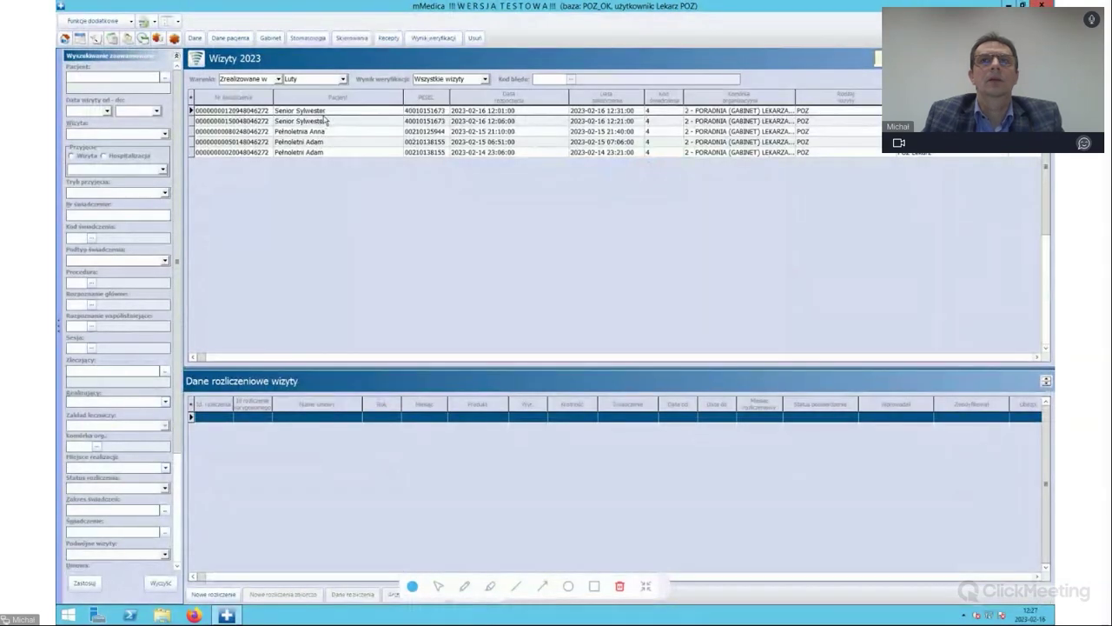
View the visit that began 2023-02-16 at 12:01 in the office view (Gabinet), and leave it.
left_click(335, 111)
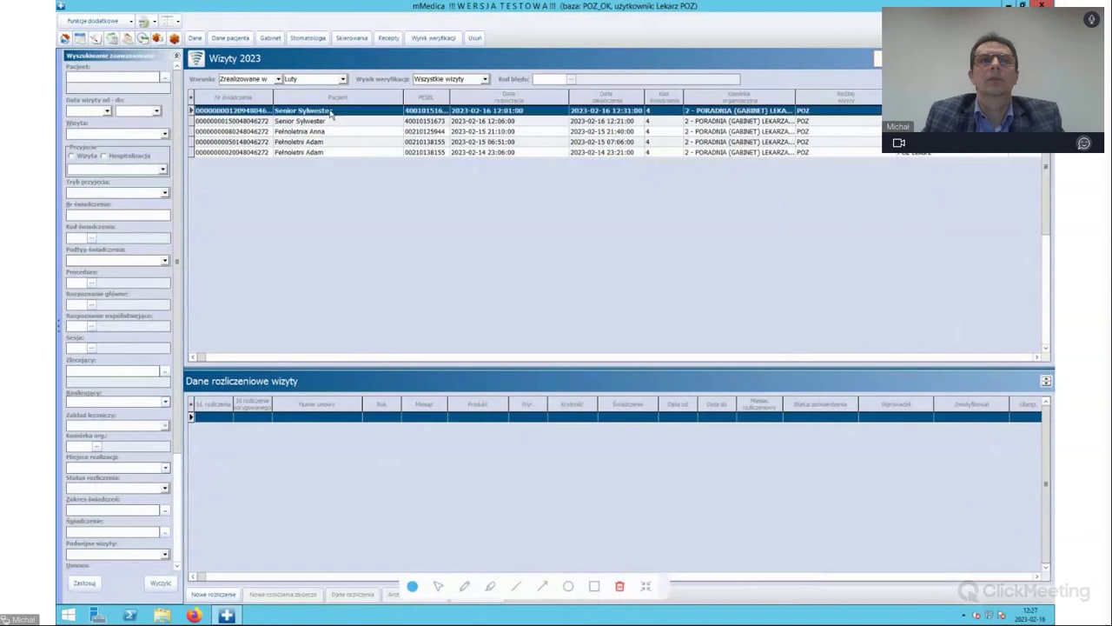
left_click(271, 39)
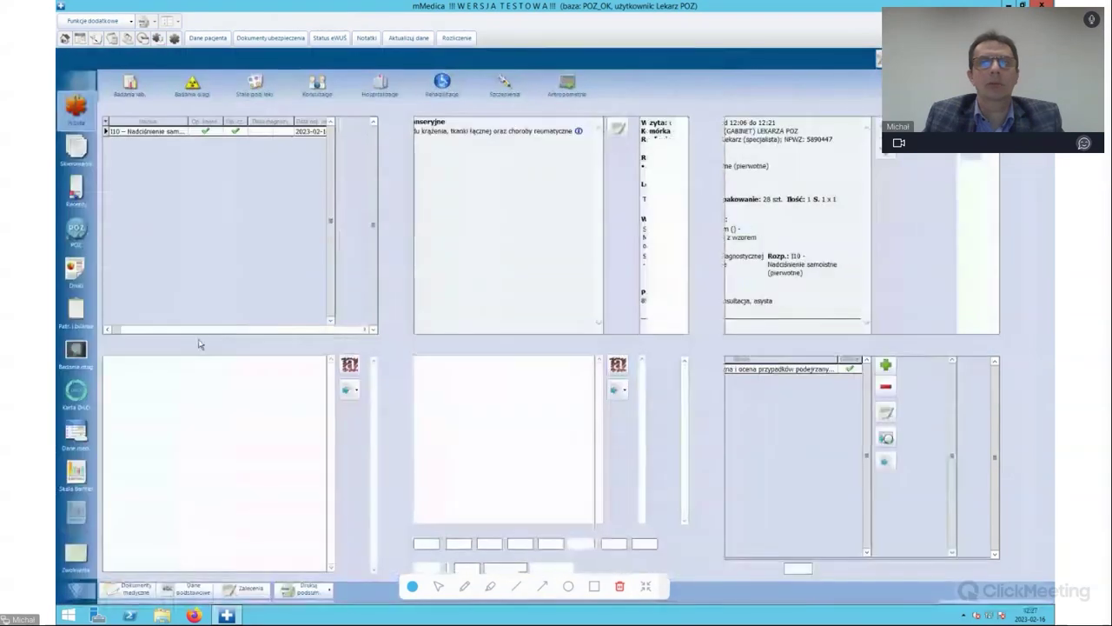
key("Escape")
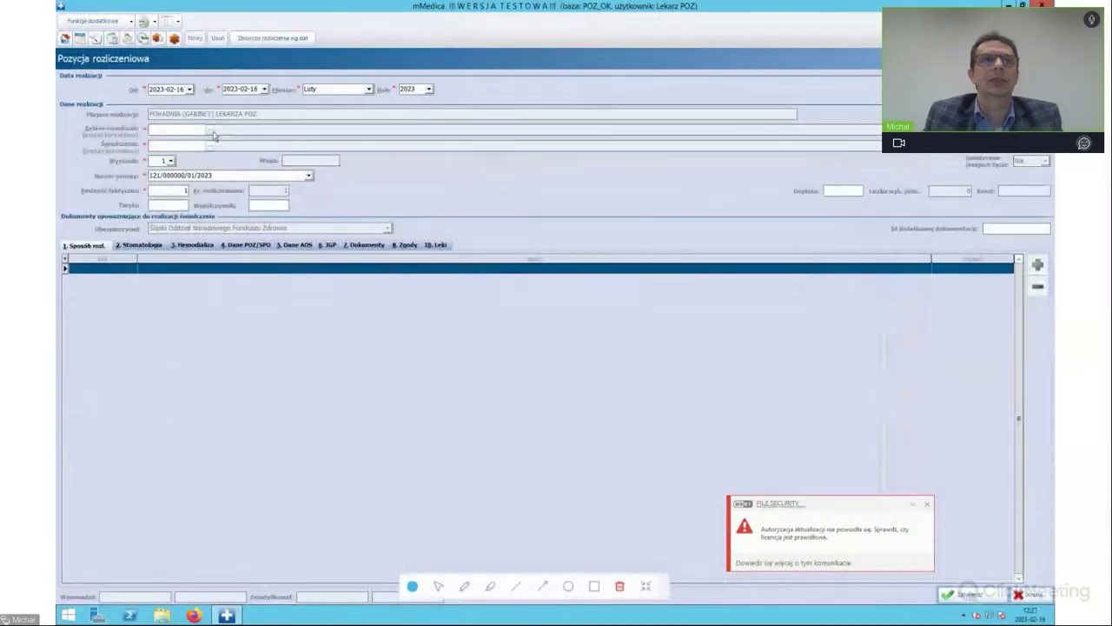
Settle the visit under scope 01.0010.120.11 BUDŻET POWIERZONY OPIEKI KOORDYNOWANEJ with service 5.01.00.0000195 PORADA EDUKACYJNA, and approve the item.
left_click(211, 130)
double_click(538, 335)
left_click(211, 148)
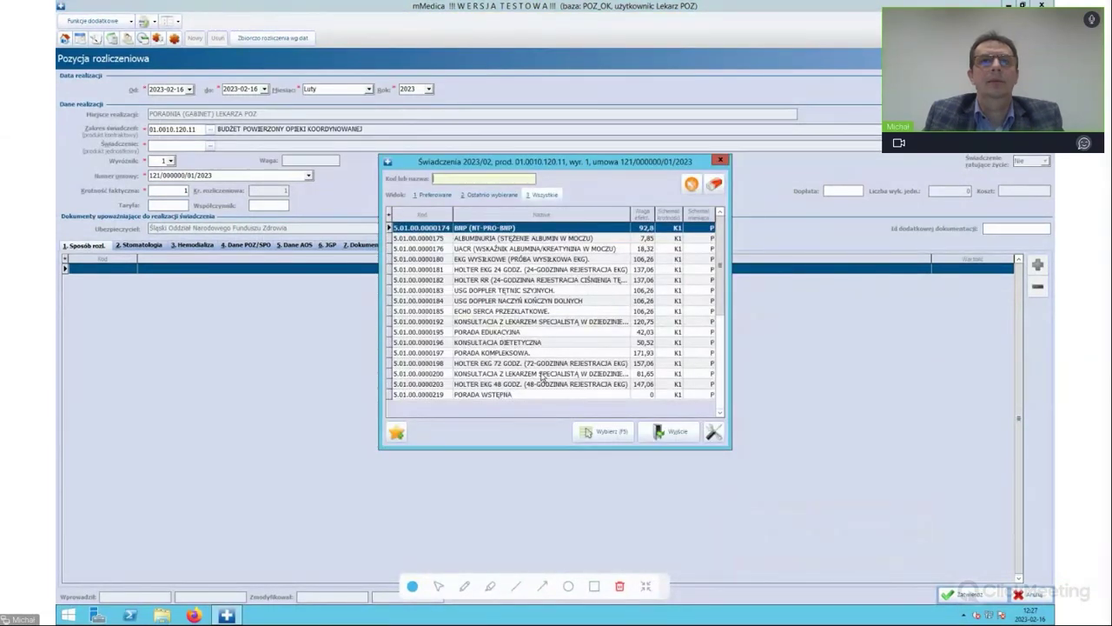
double_click(519, 335)
left_click(986, 597)
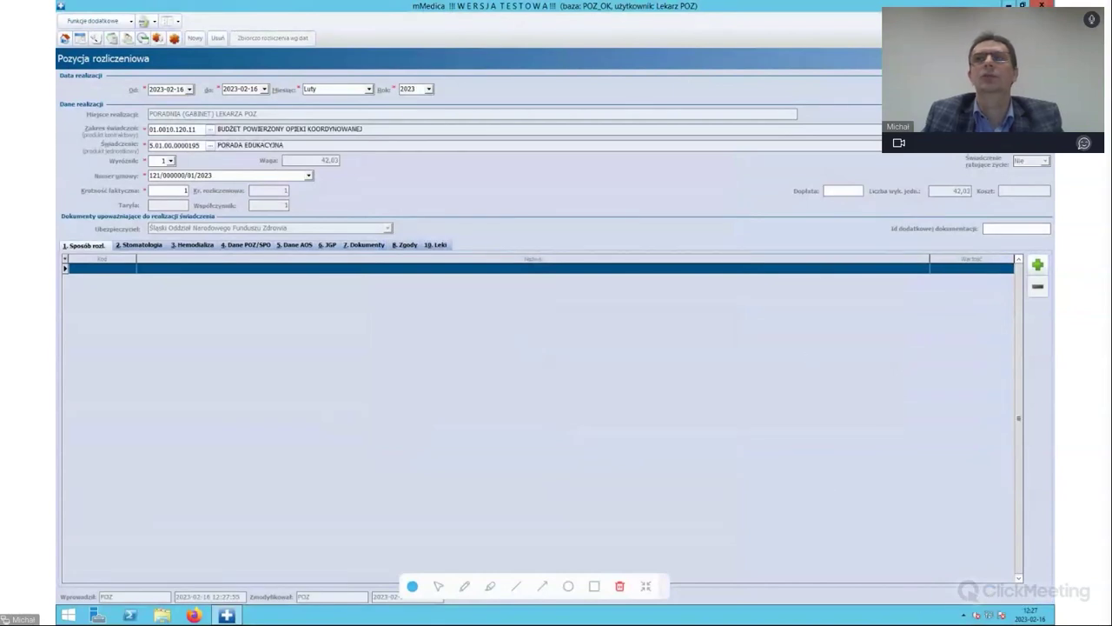
key("Escape")
key("Escape")
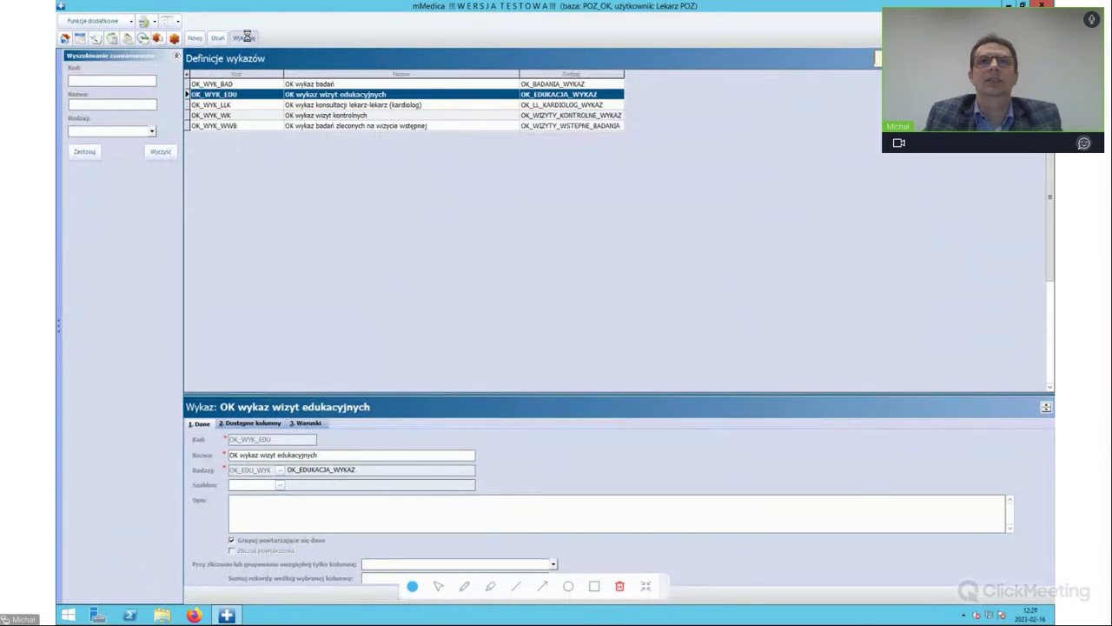
Run the list OK wykaz wizyt edukacyjnych again and check the settlement status of both visits.
left_click(247, 38)
left_click(746, 111)
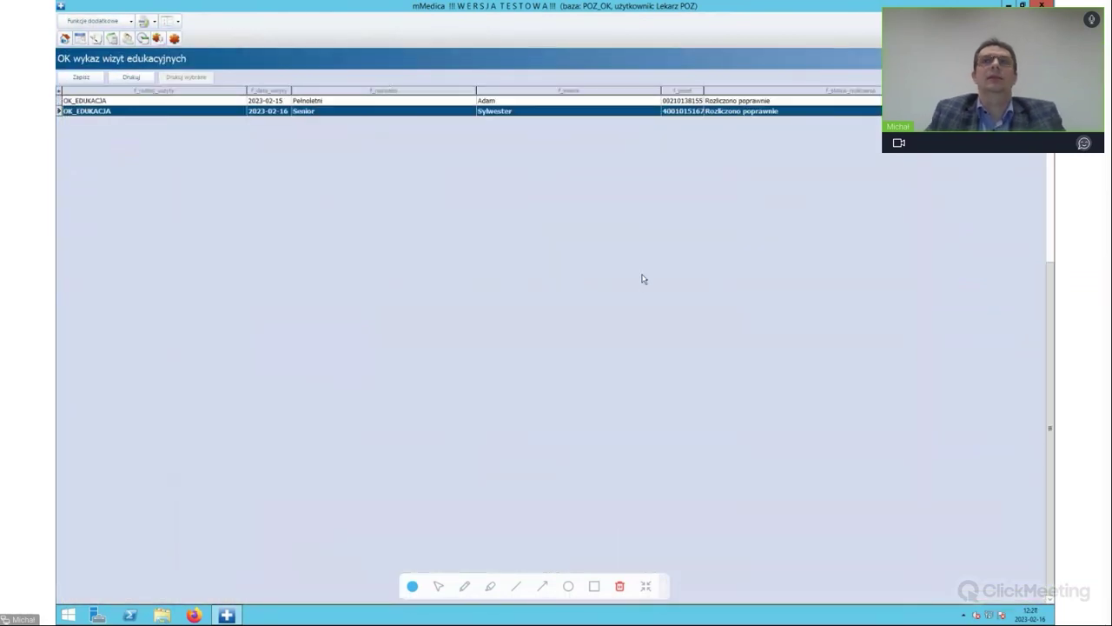
left_click(743, 101)
left_click(746, 112)
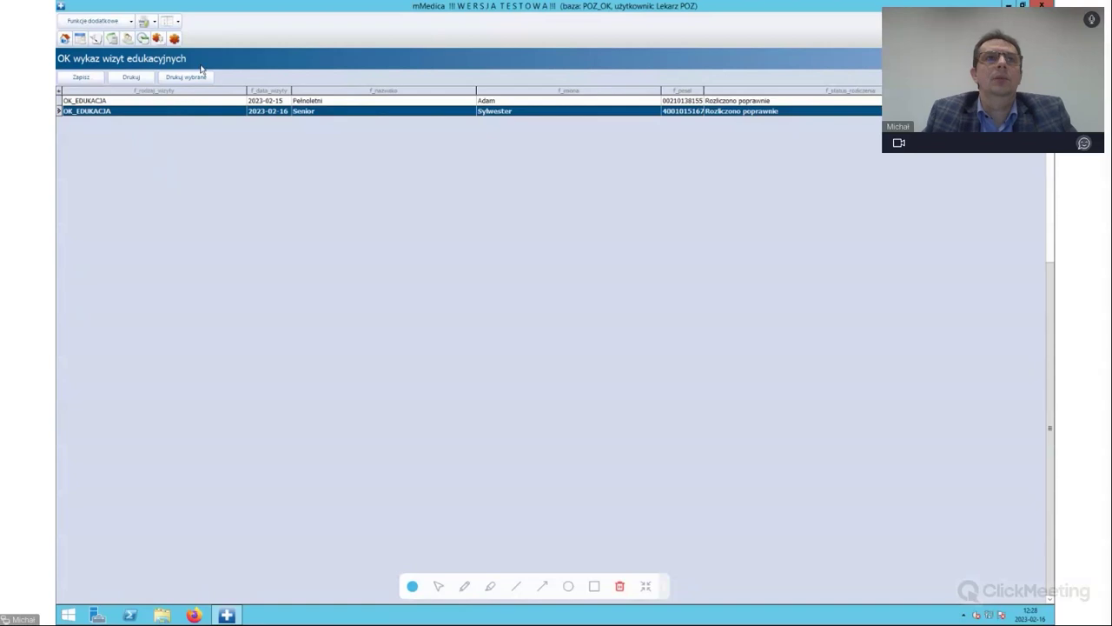
Export the educational visits list to the Documents folder as the SLK file Dane_wykazu_2023-02-16_12-28-17 without opening it, and close the list.
left_click(60, 90)
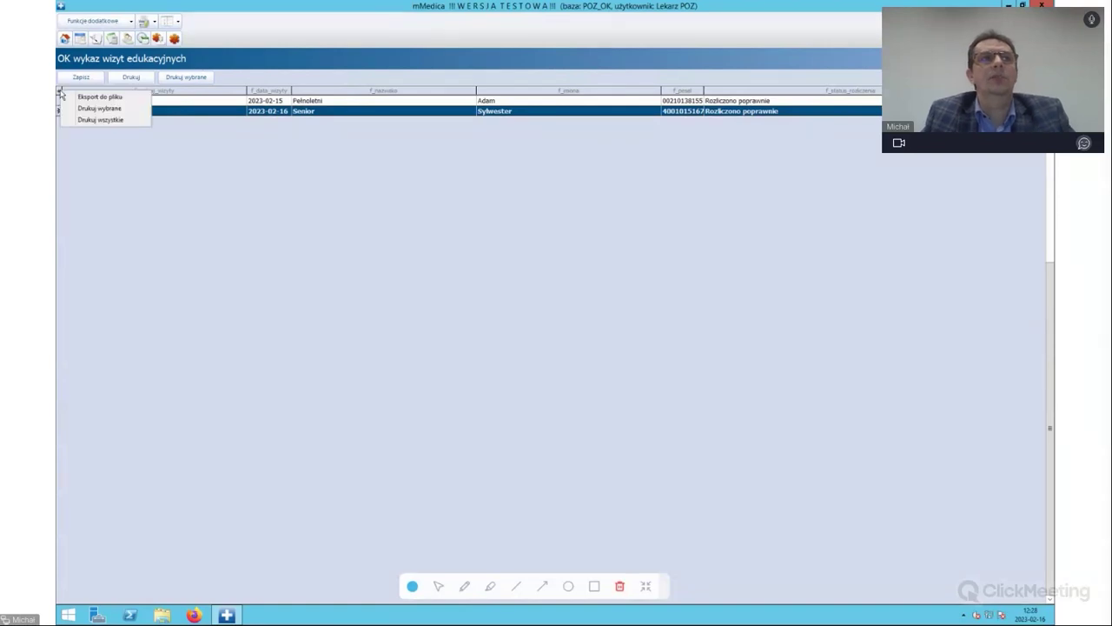
left_click(84, 97)
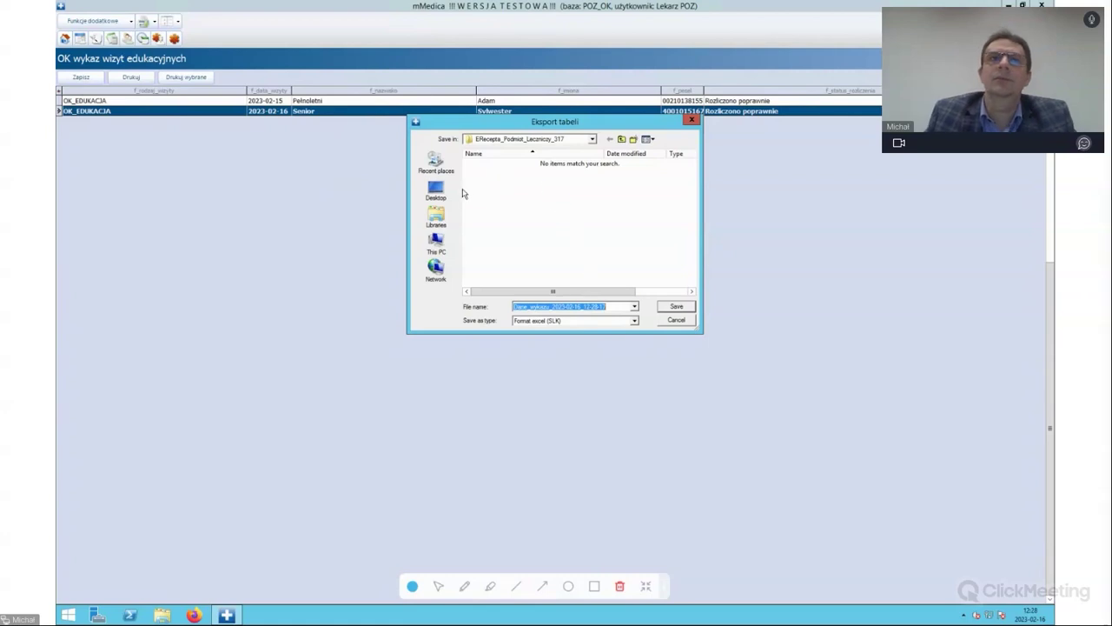
left_click(622, 140)
left_click(623, 140)
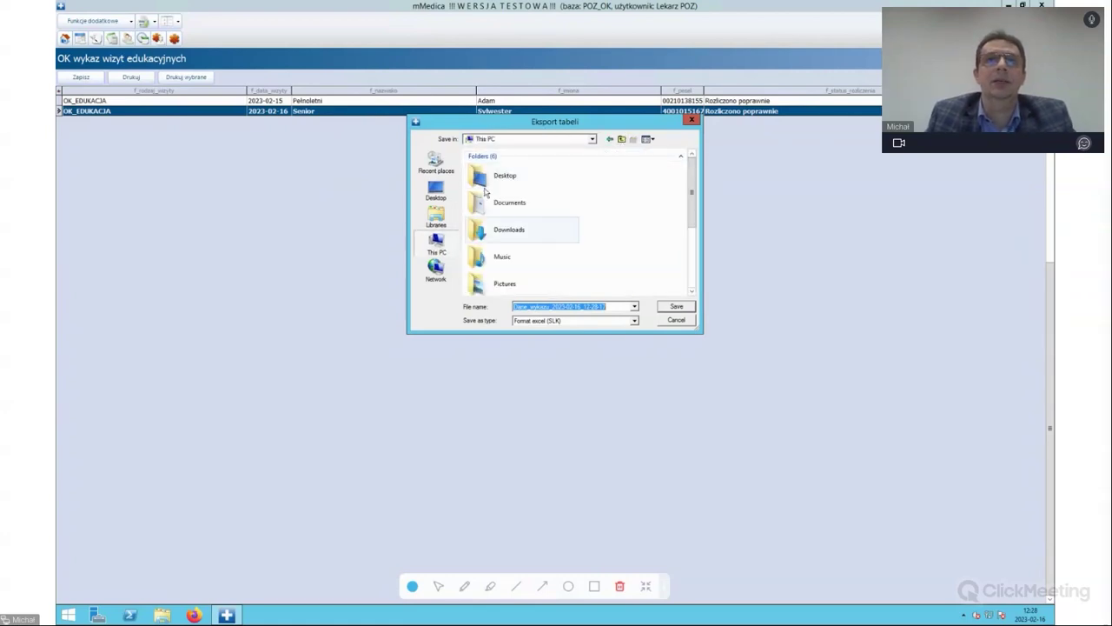
double_click(511, 209)
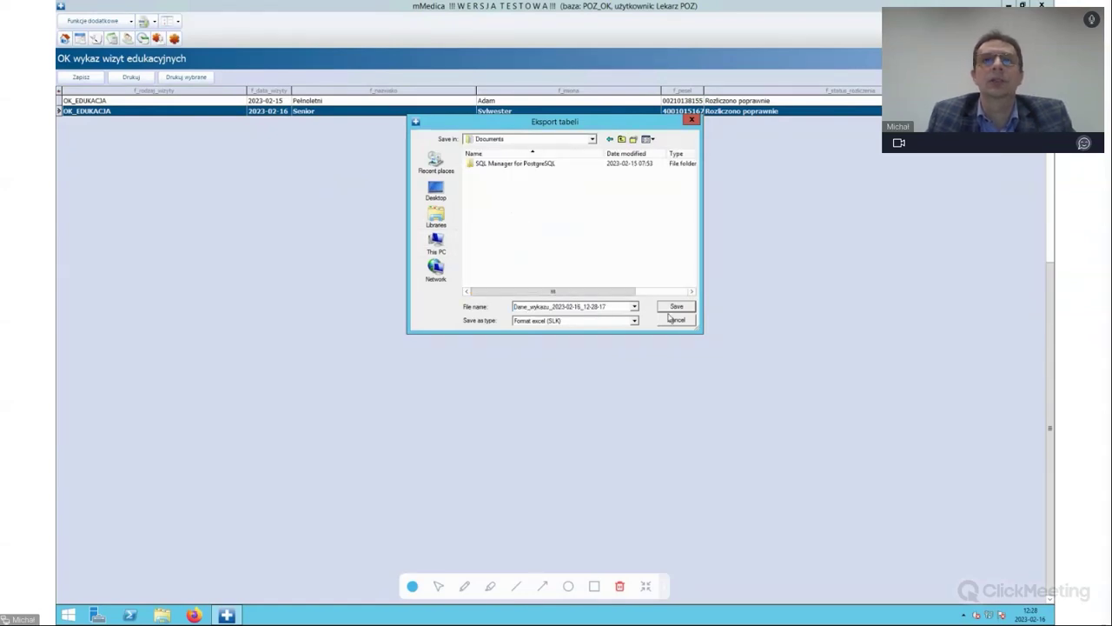
left_click(677, 306)
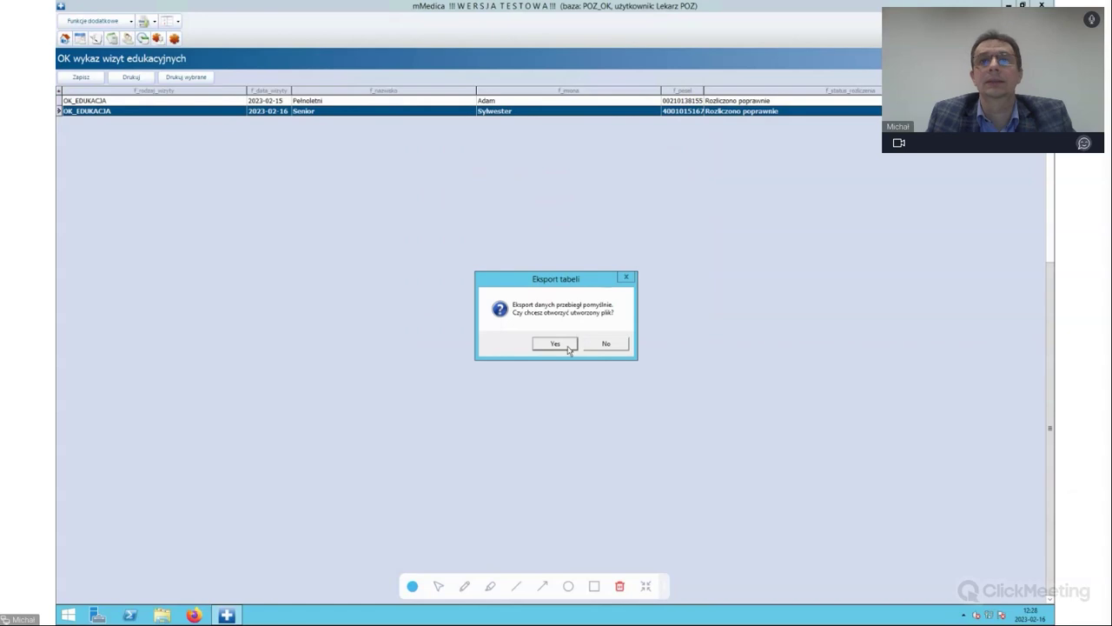
left_click(617, 345)
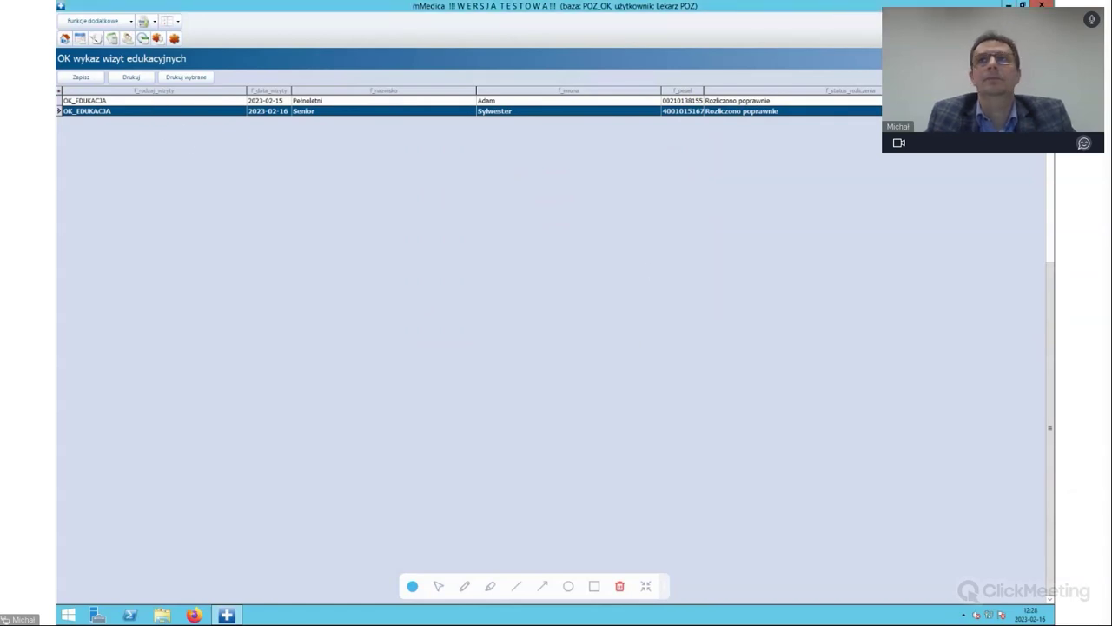
key("Escape")
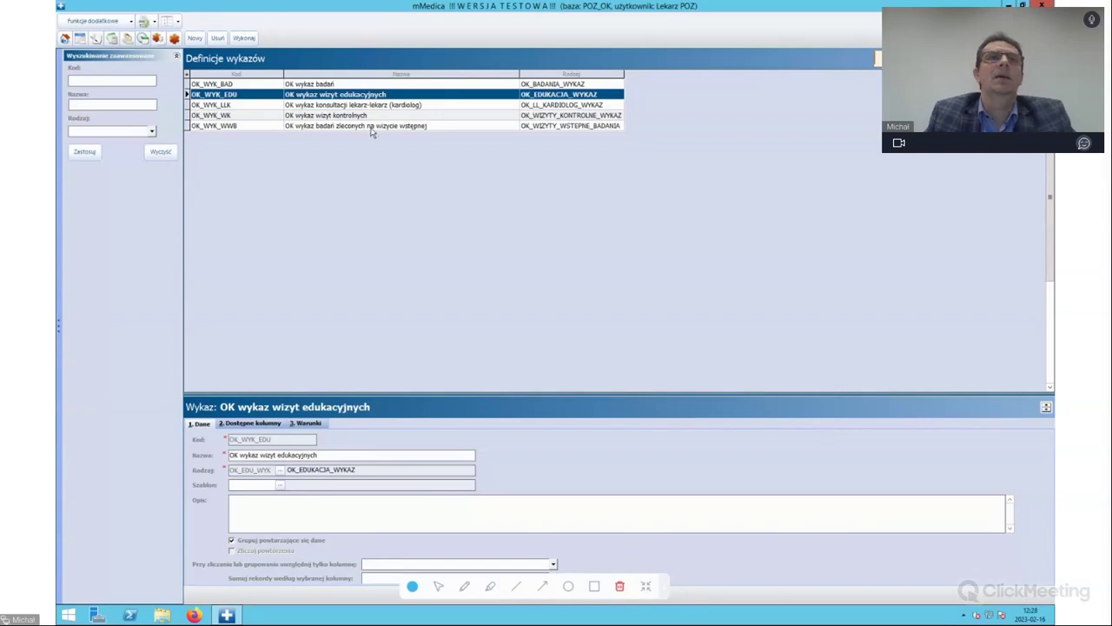
Run the list OK wykaz badań, narrow the test type column, widen the date column and review the listed tests.
left_click(357, 85)
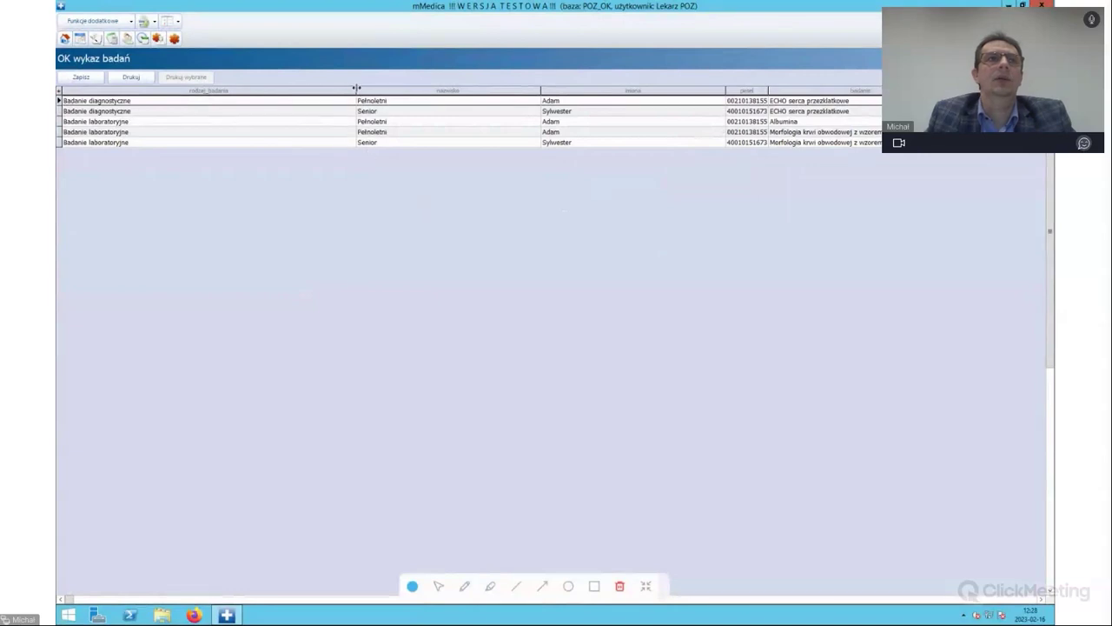
left_click_drag(357, 91, 160, 91)
left_click(108, 111)
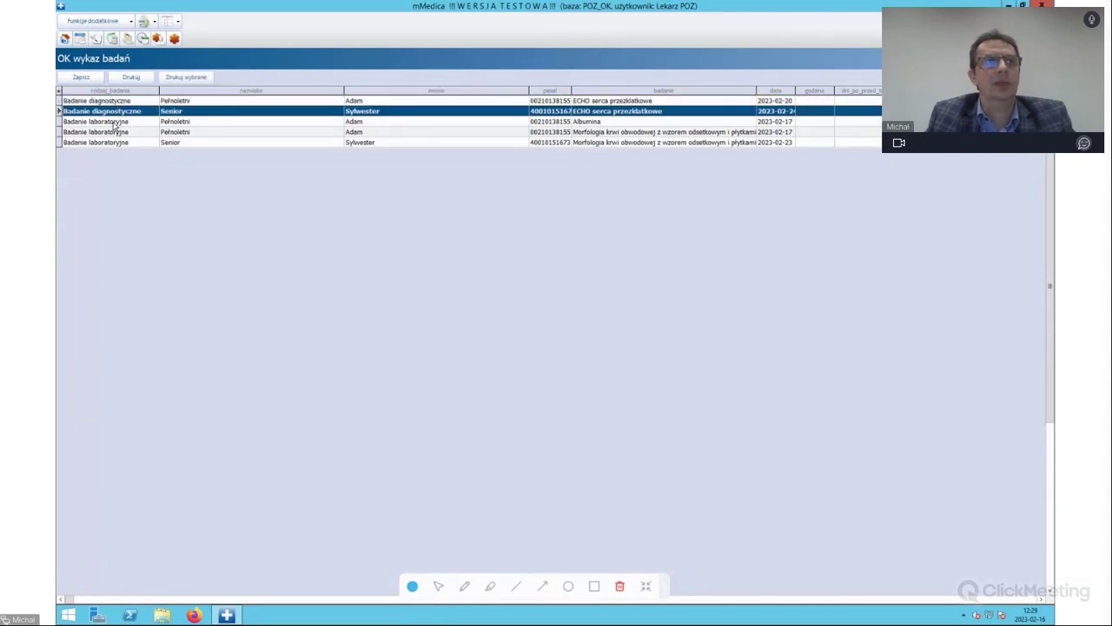
left_click(113, 122)
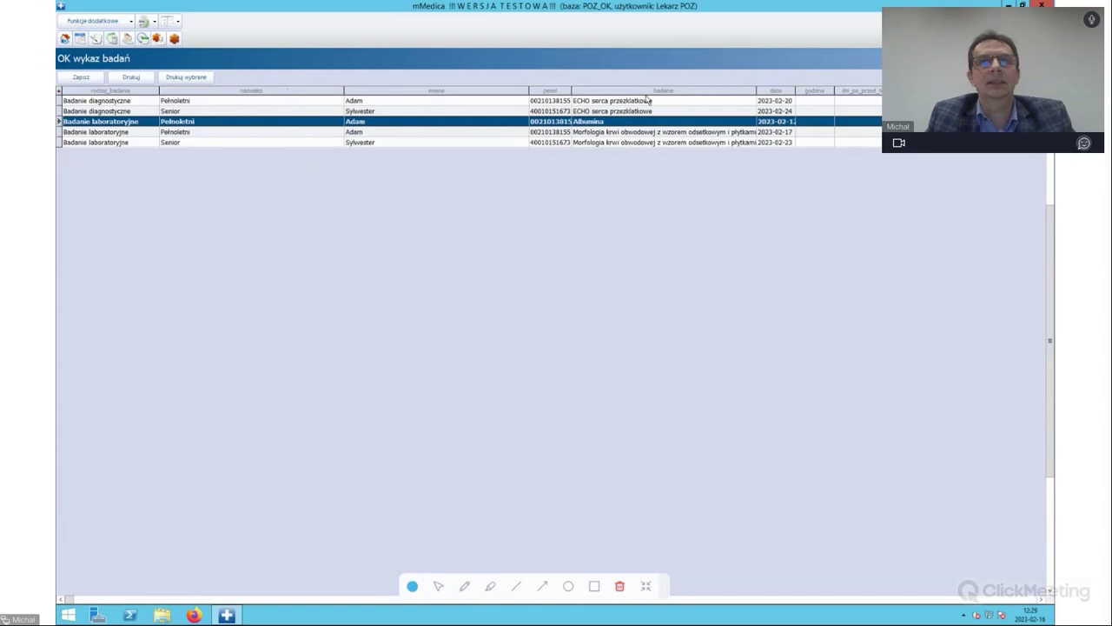
left_click_drag(795, 91, 818, 92)
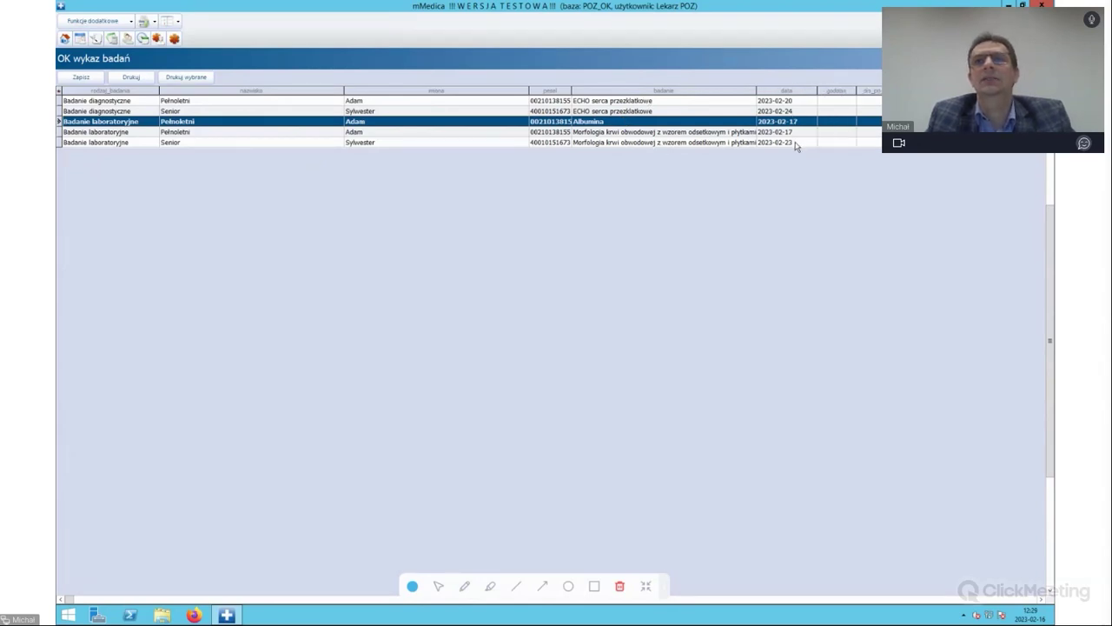
left_click(797, 142)
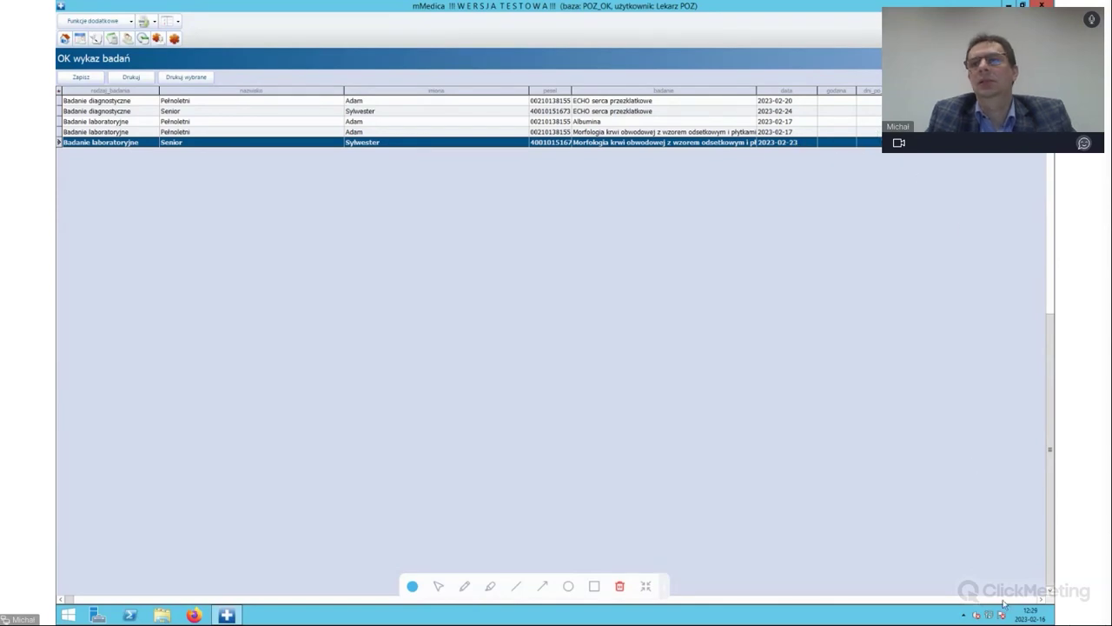
Examine the days relative to the due date, task state and execution status of the listed tests, and close the list.
left_click(1042, 600)
left_click(1041, 599)
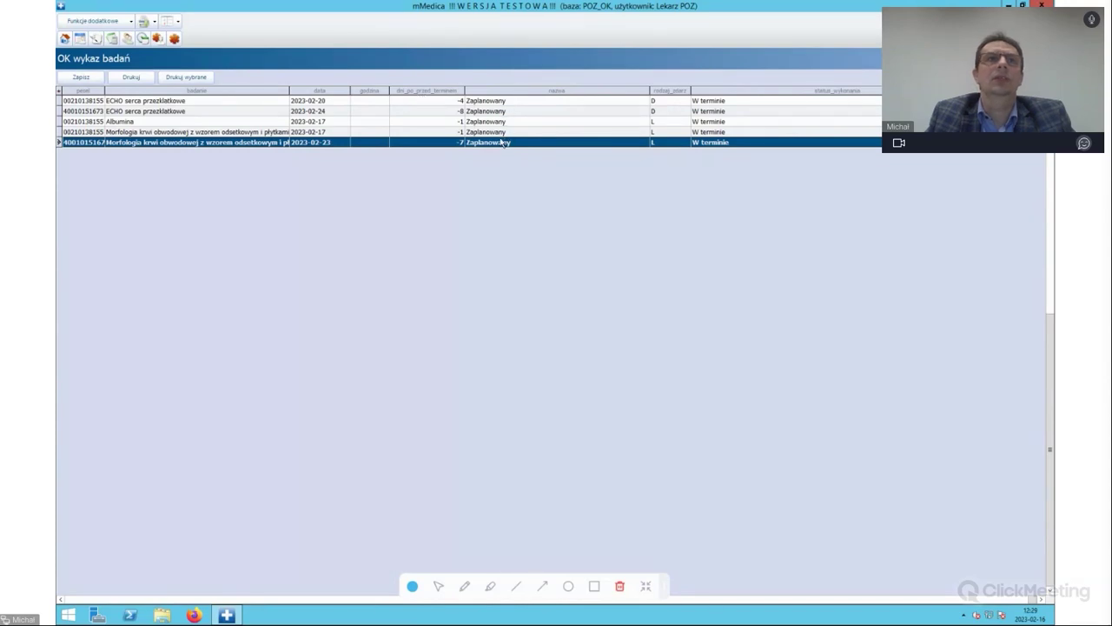
scroll(506, 111, "up", 3)
scroll(517, 100, "up", 1)
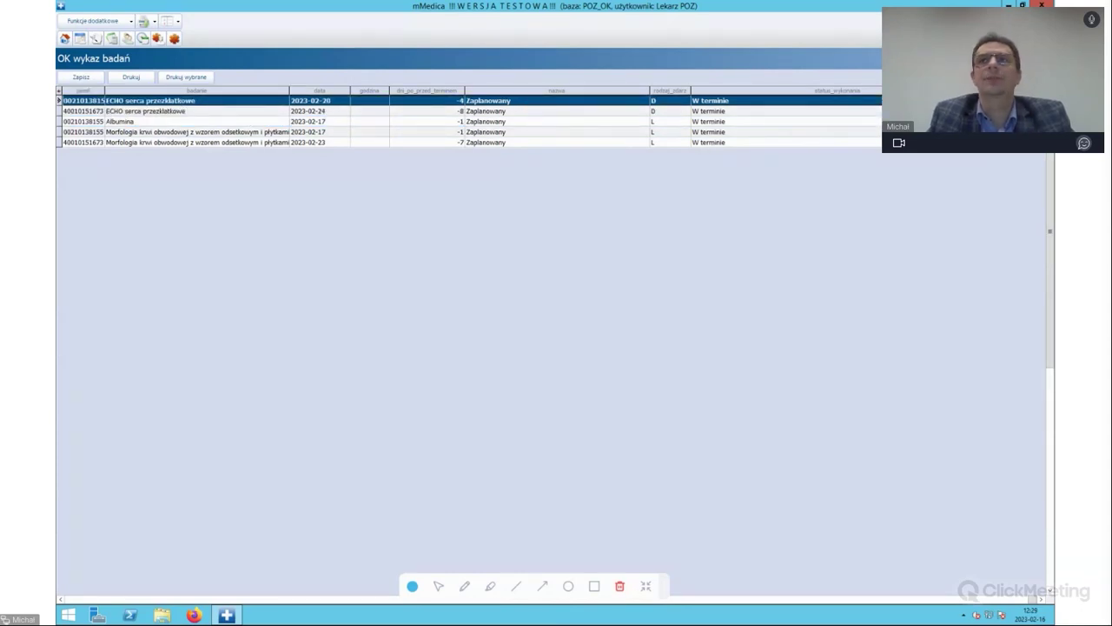
key("Escape")
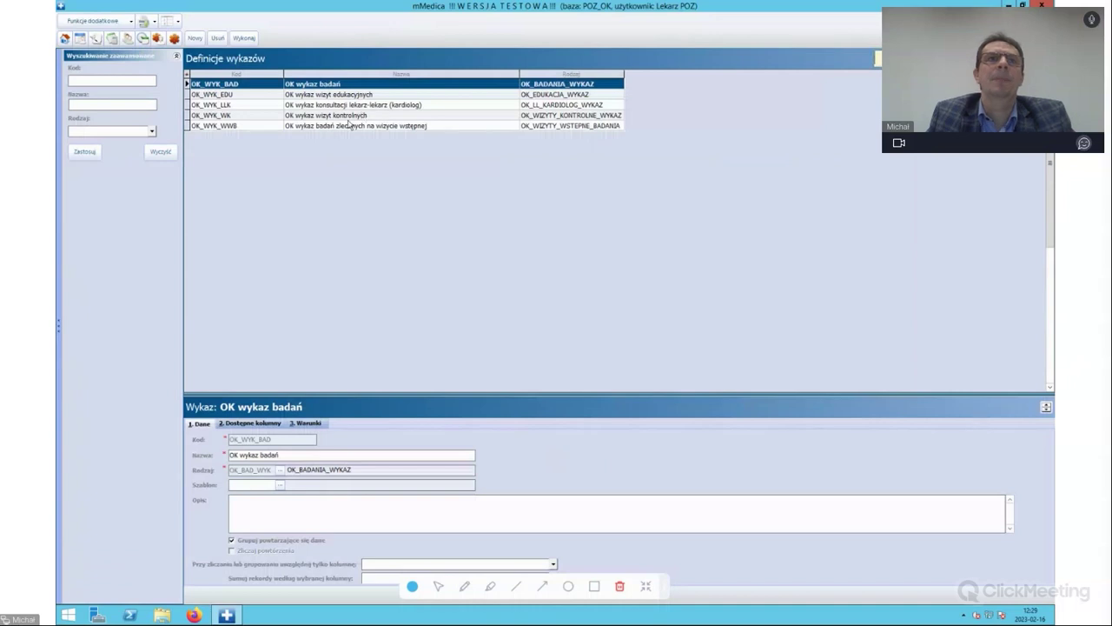
Run the list OK wykaz konsultacji lekarz-lekarz (kardiolog), compare the settlement statuses of its entries and close it.
left_click(406, 105)
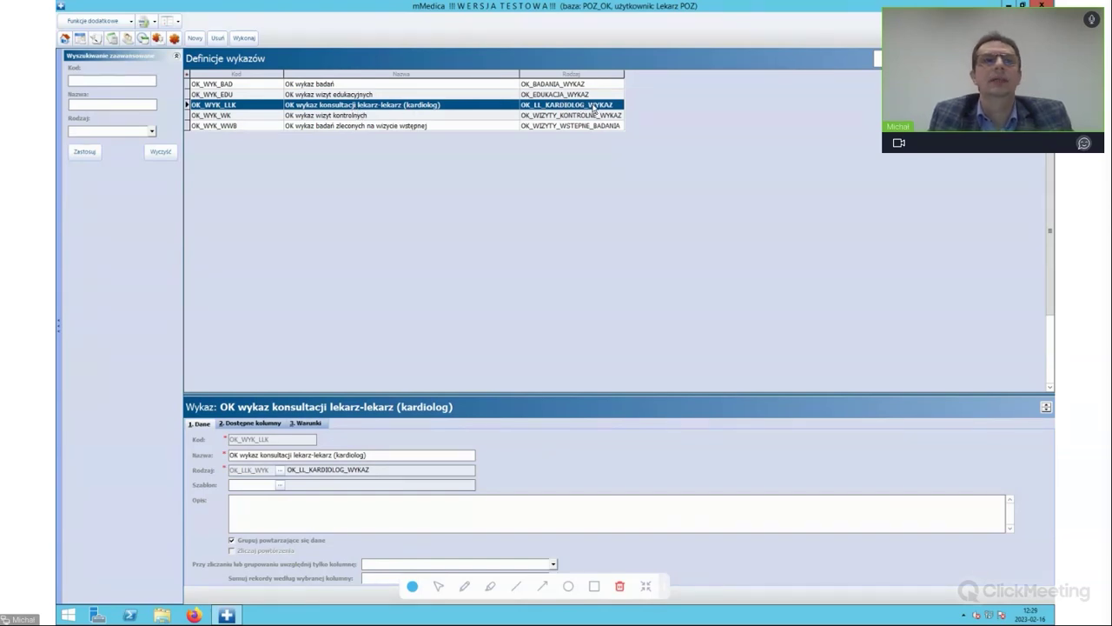
left_click(244, 39)
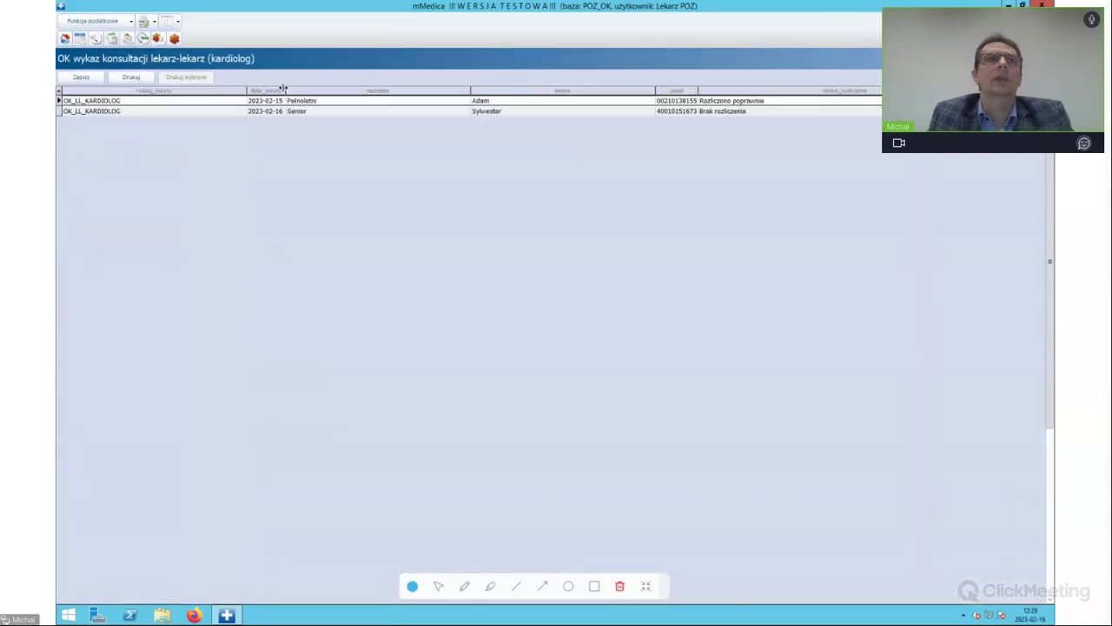
left_click(341, 101)
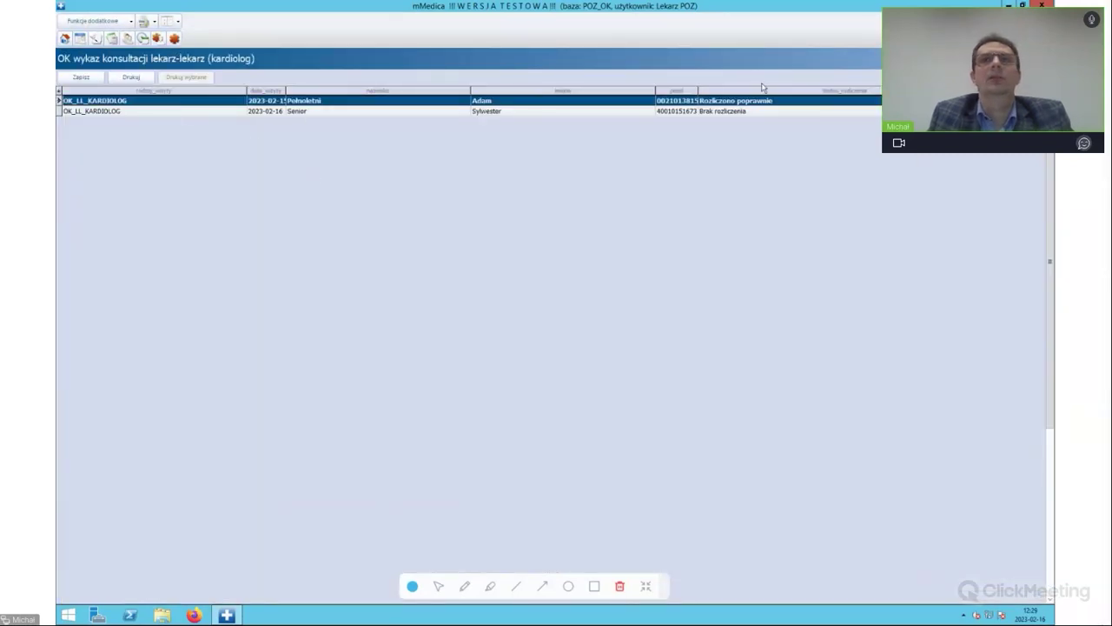
left_click(734, 111)
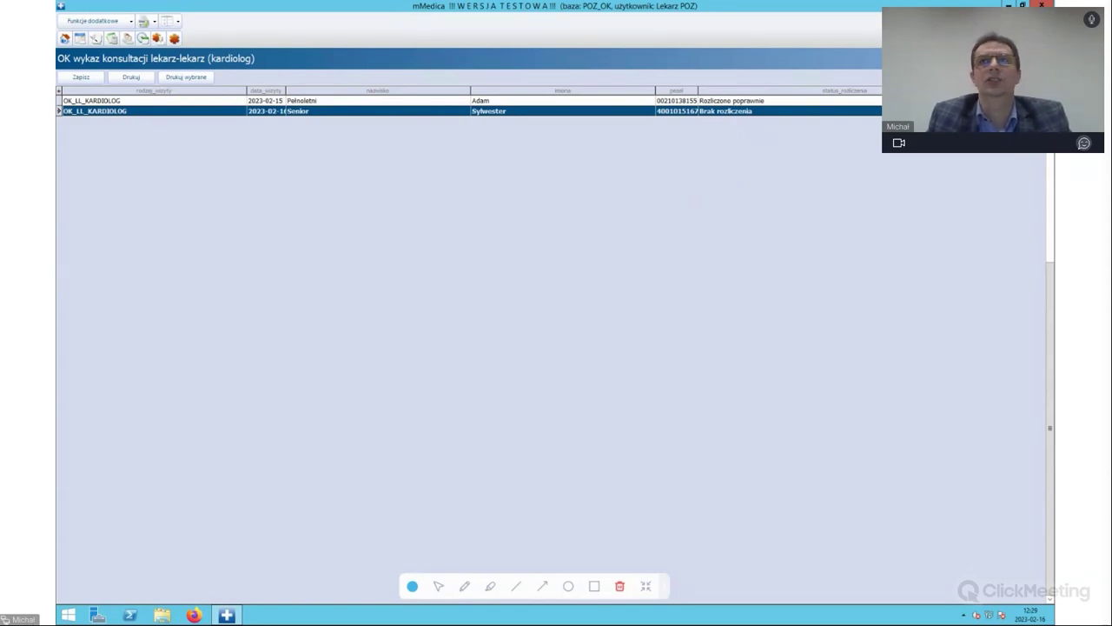
key("Escape")
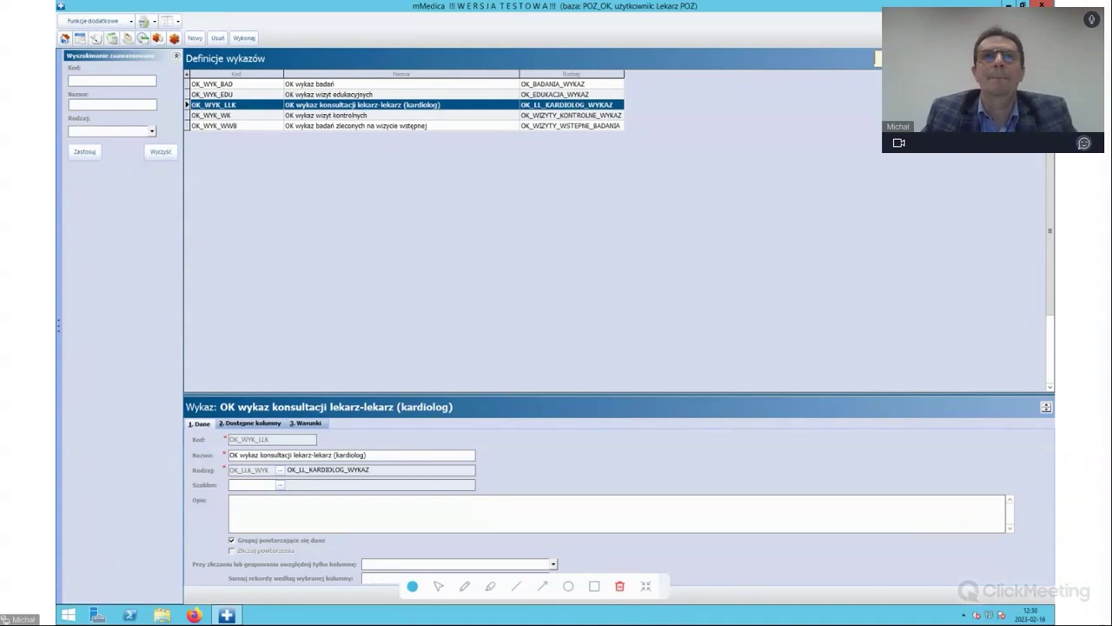
Leave the custom reports and open the 83-year-old patient's 12:06 visit in the doctor's office module (Gabinet).
key("Escape")
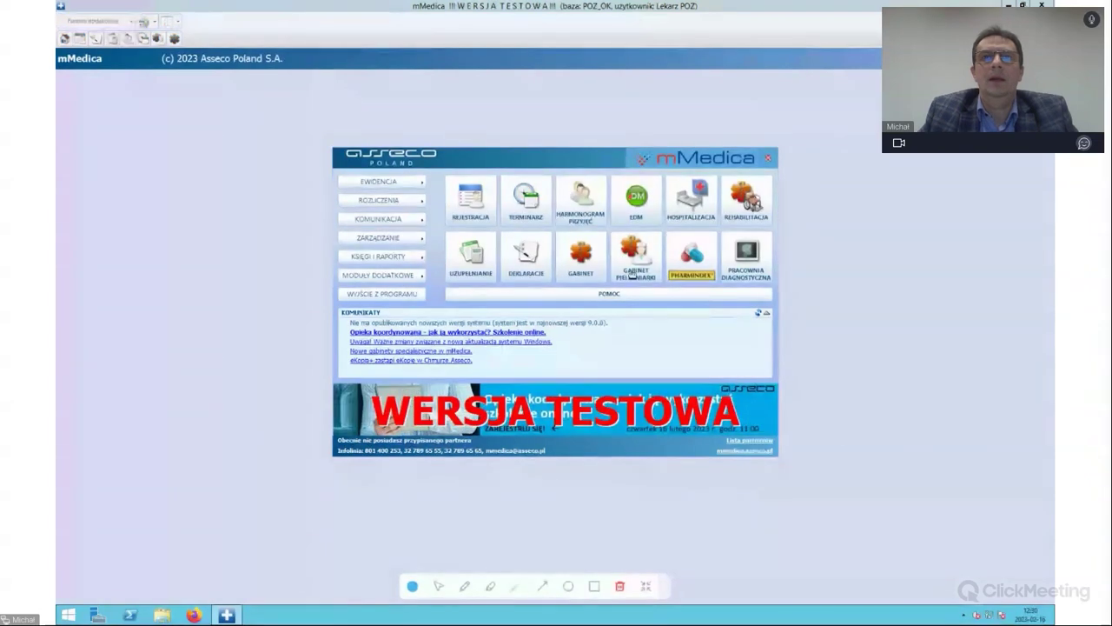
left_click(583, 257)
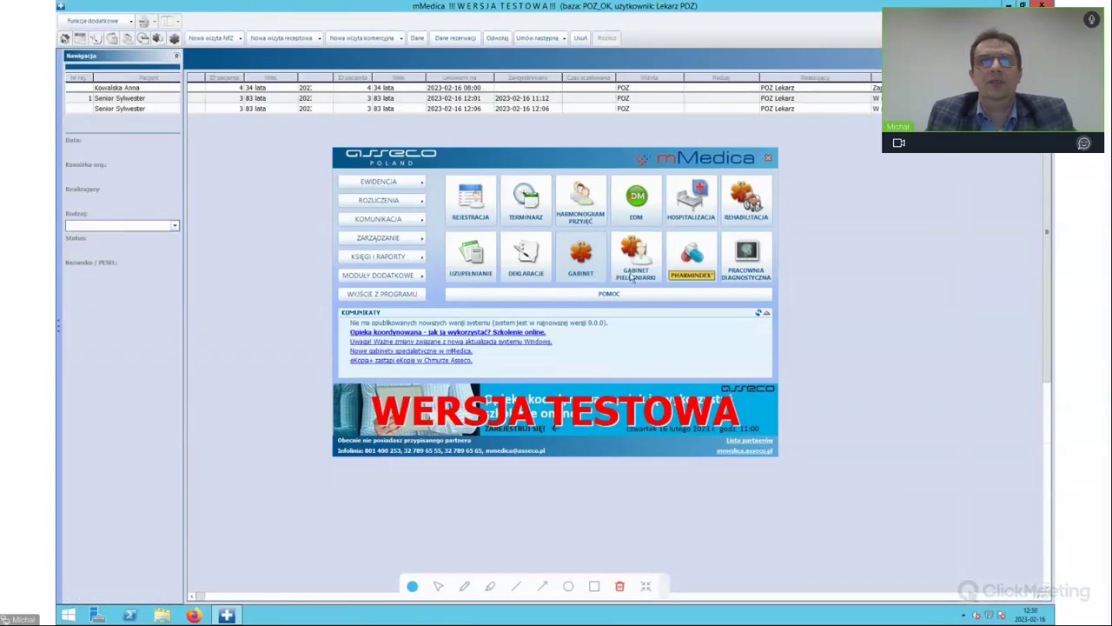
left_click(278, 107)
double_click(278, 108)
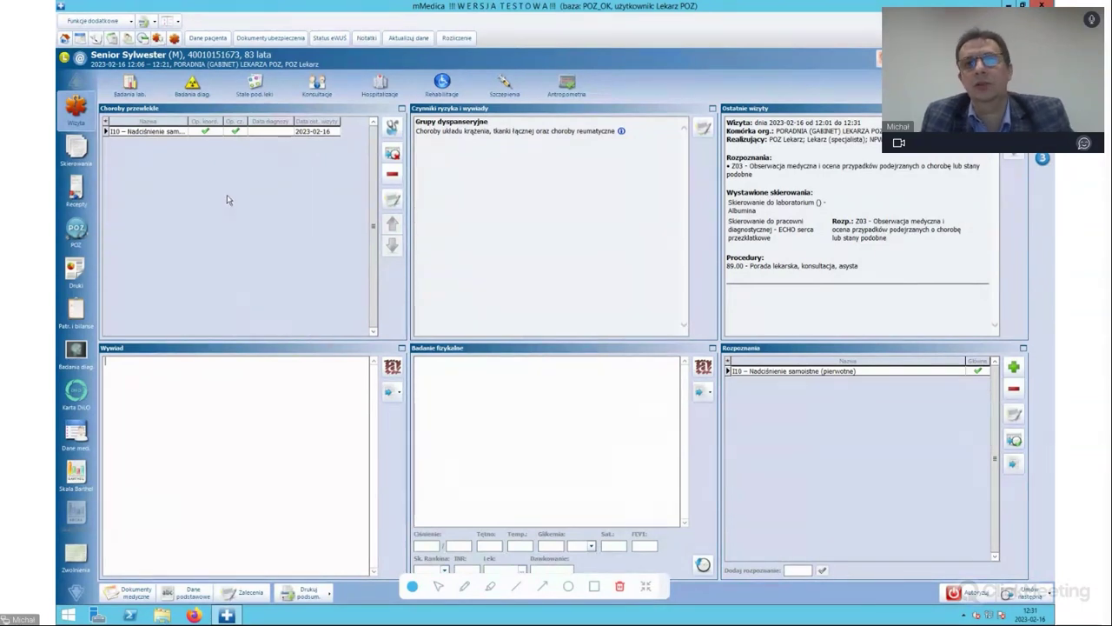
In the visit's diagnostic tests (Badania diag.), add two more blank tests beside the first one and delete the additions.
left_click(76, 352)
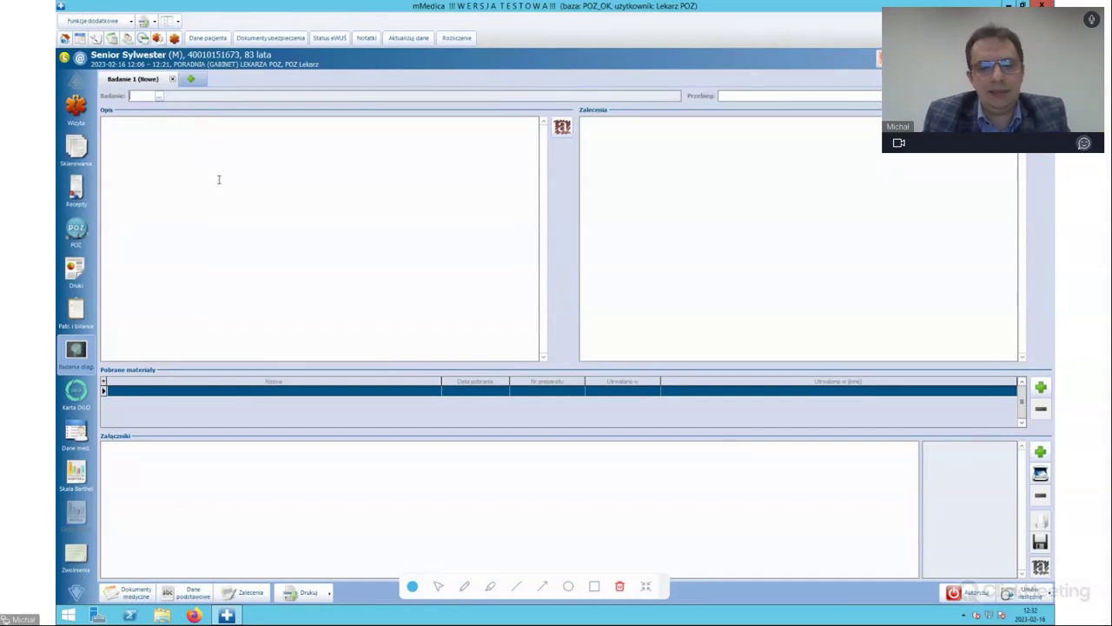
left_click(192, 79)
left_click(272, 80)
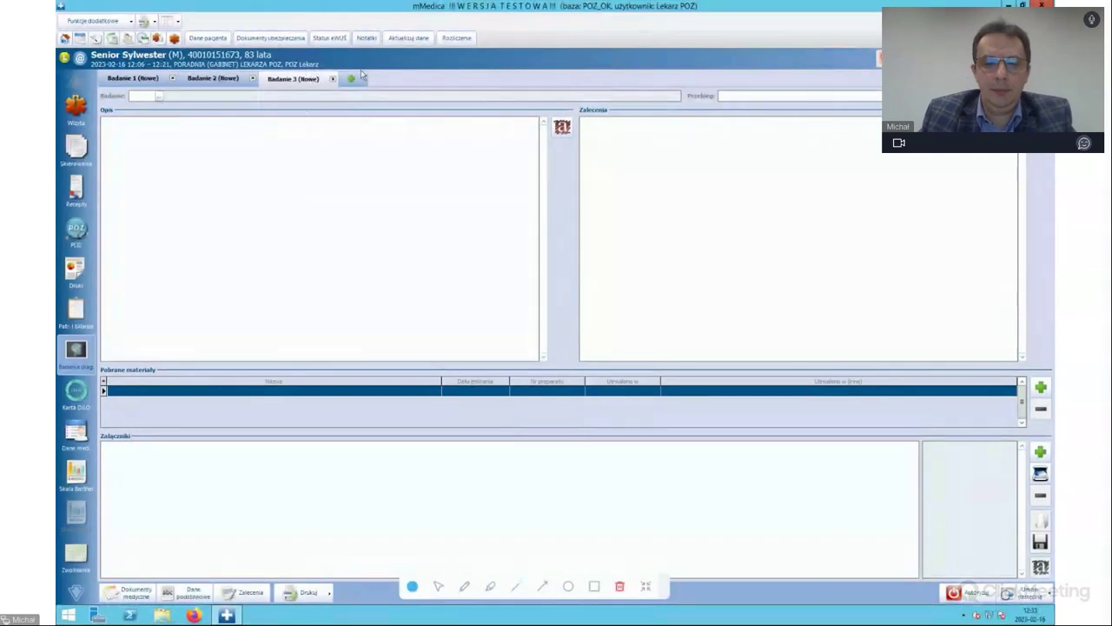
left_click(332, 78)
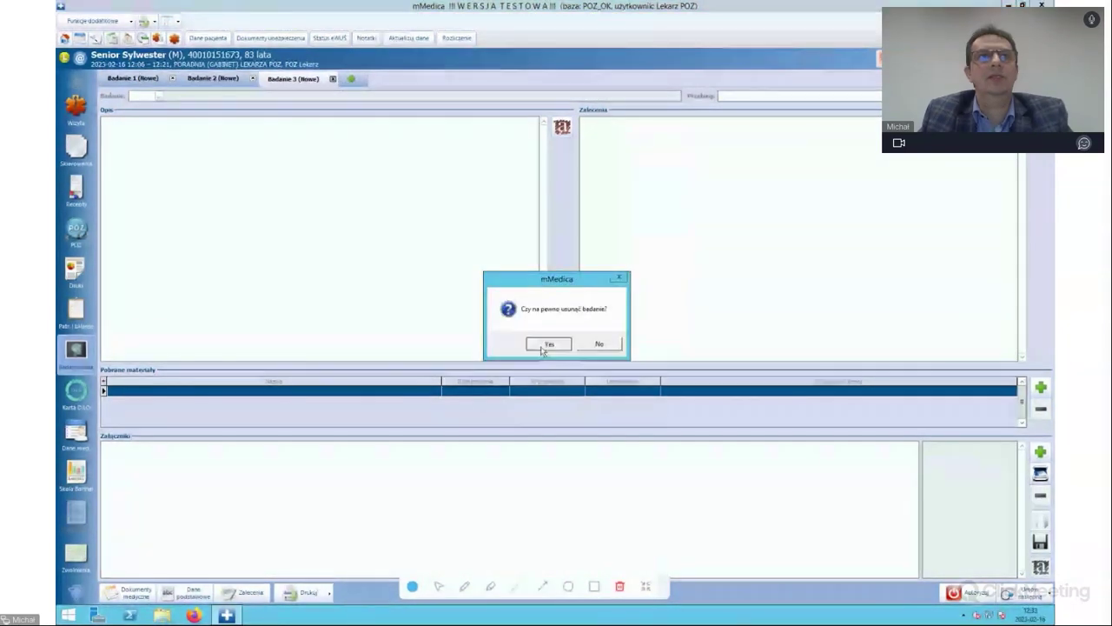
left_click(546, 345)
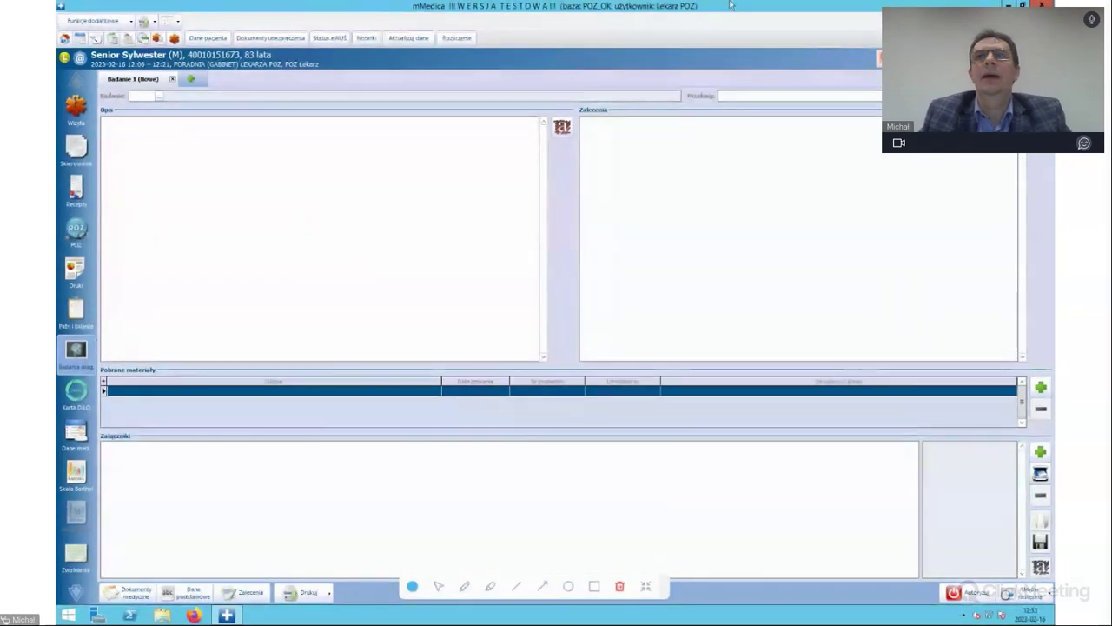
Leave the visit and the doctor's office patient list, and open the diagnostic laboratory module (Pracownia diagnostyczna).
key("Escape")
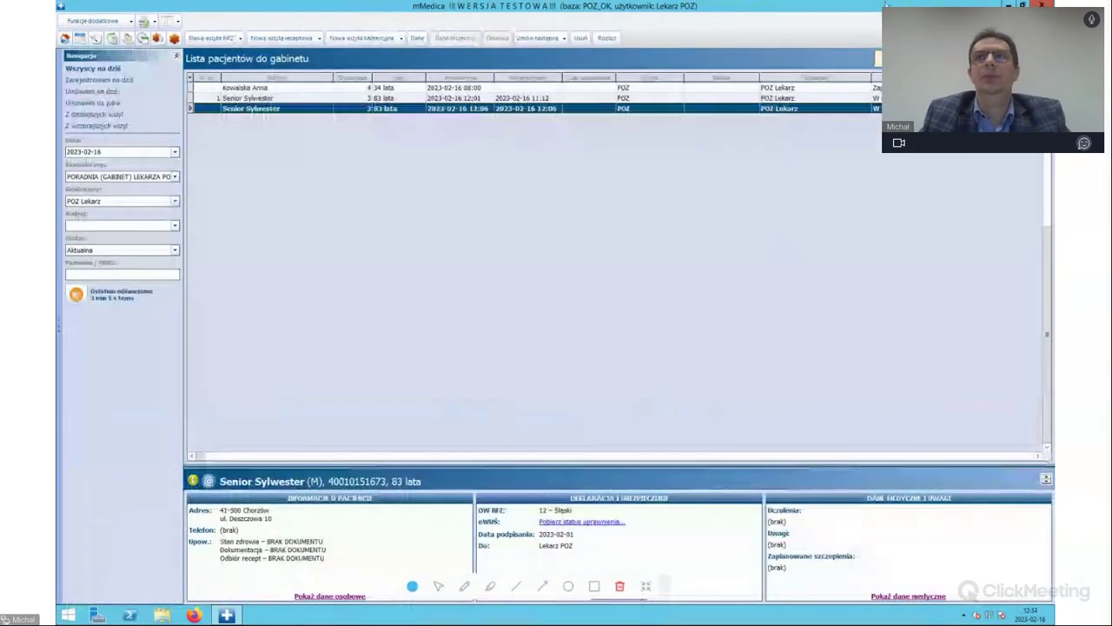
key("Escape")
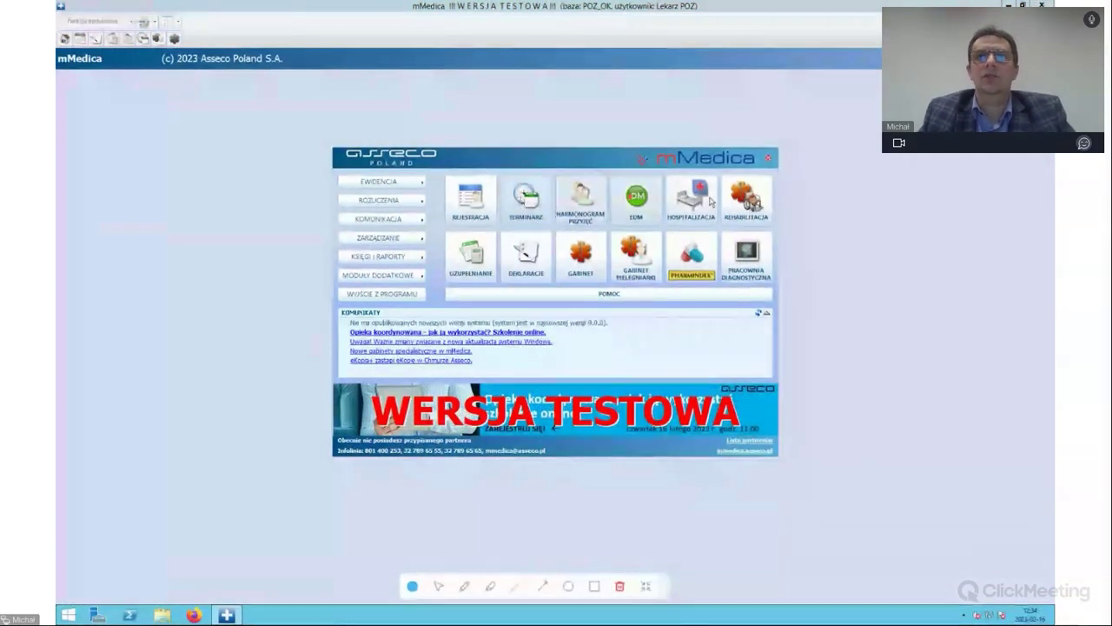
left_click(749, 253)
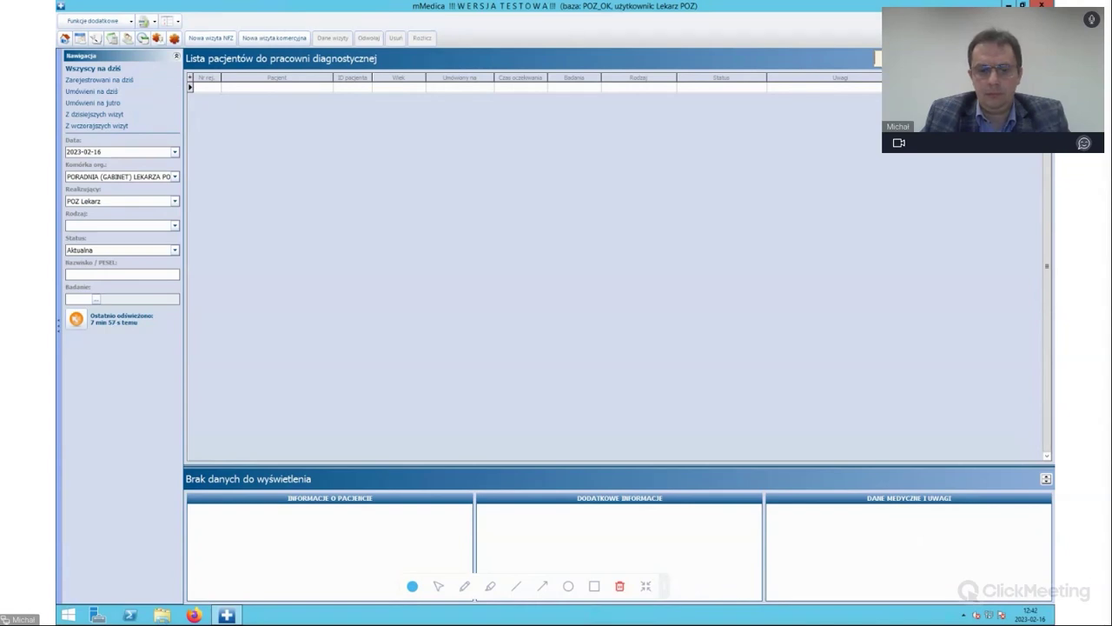
Switch to the TMTSYSTEM mMedica remote access page in Firefox and start filling in the login form's user name.
key("alt+Tab")
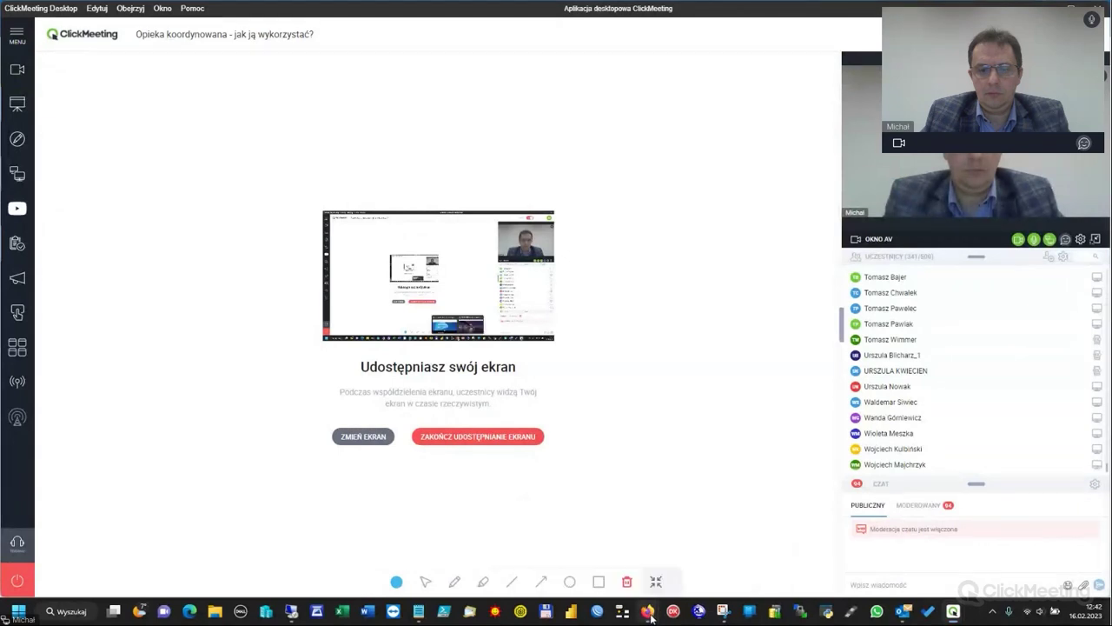
mouse_move(647, 611)
left_click(723, 566)
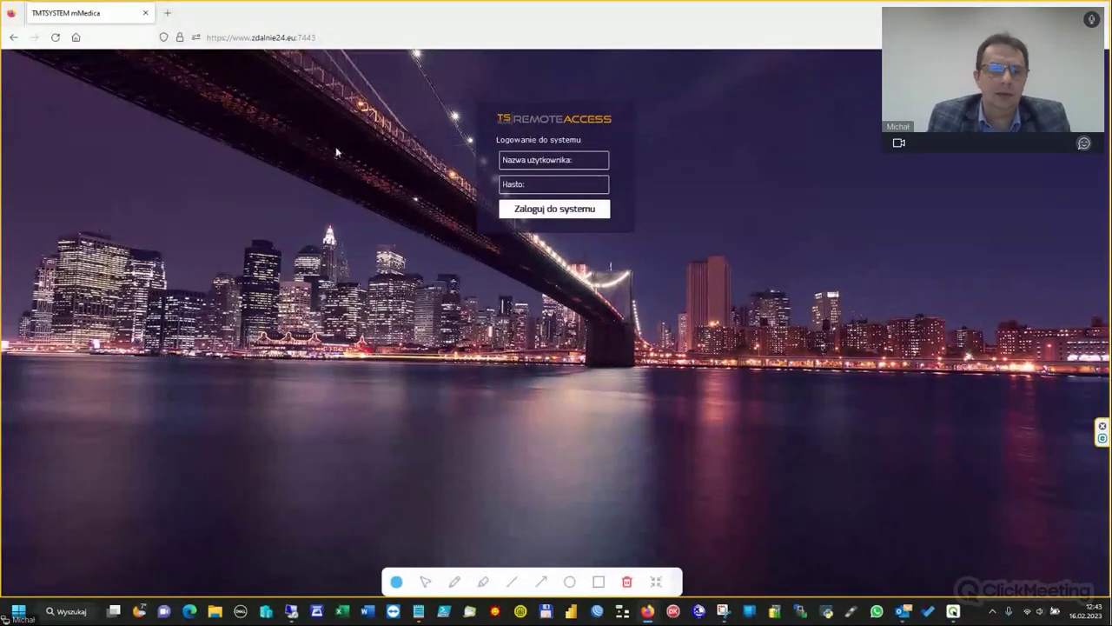
left_click(576, 160)
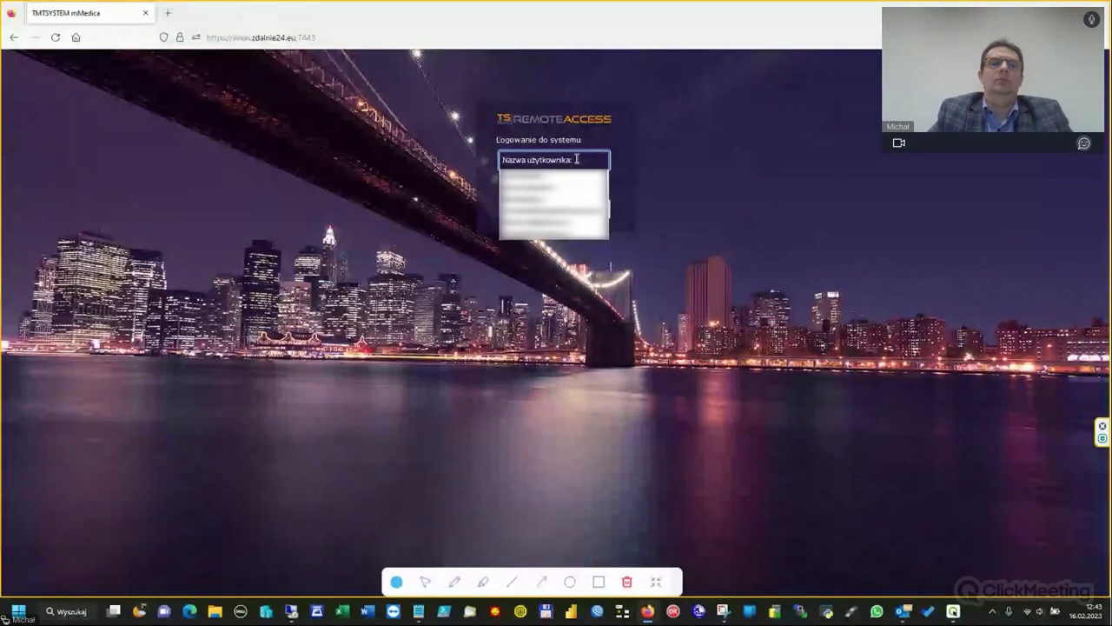